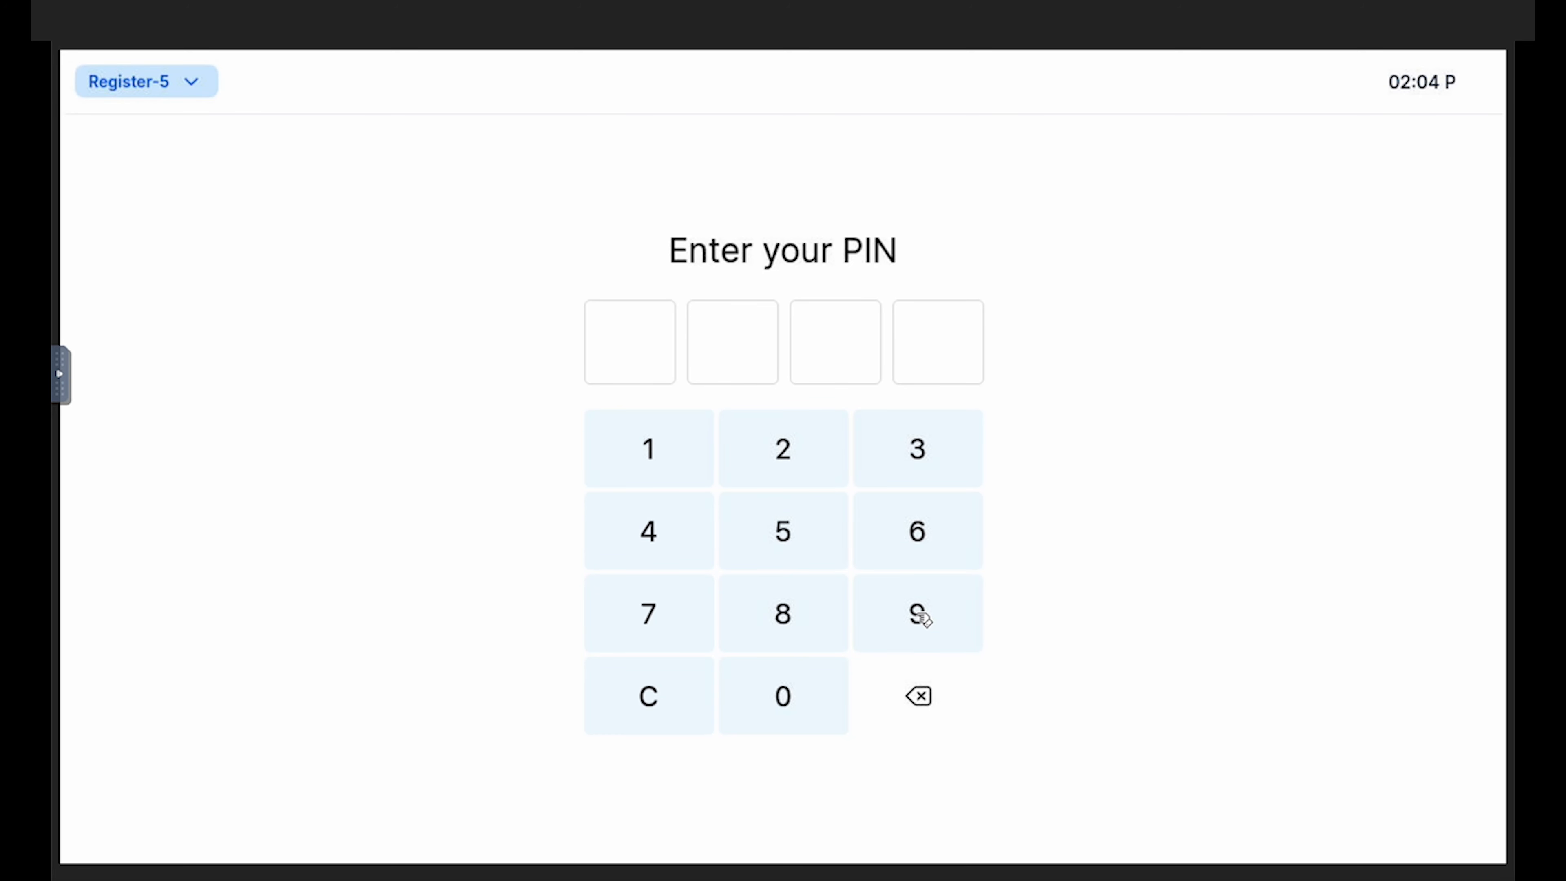
# Sign in to the register with the employee PIN and clock in for the shift
pyautogui.click(919, 617)
pyautogui.click(803, 614)
pyautogui.click(652, 638)
pyautogui.click(796, 685)
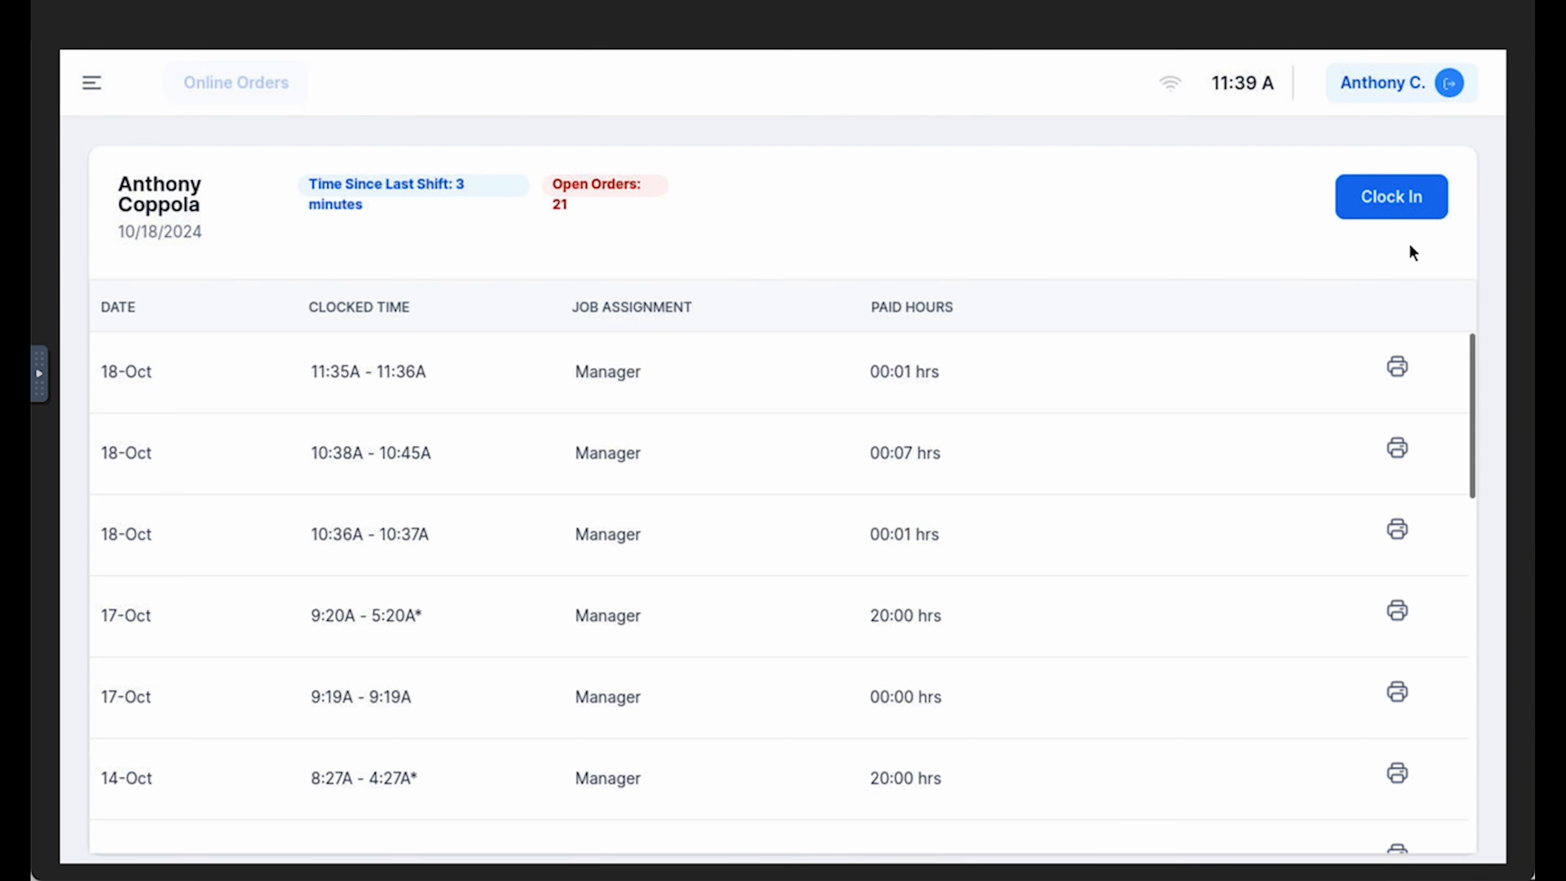
pyautogui.click(1434, 203)
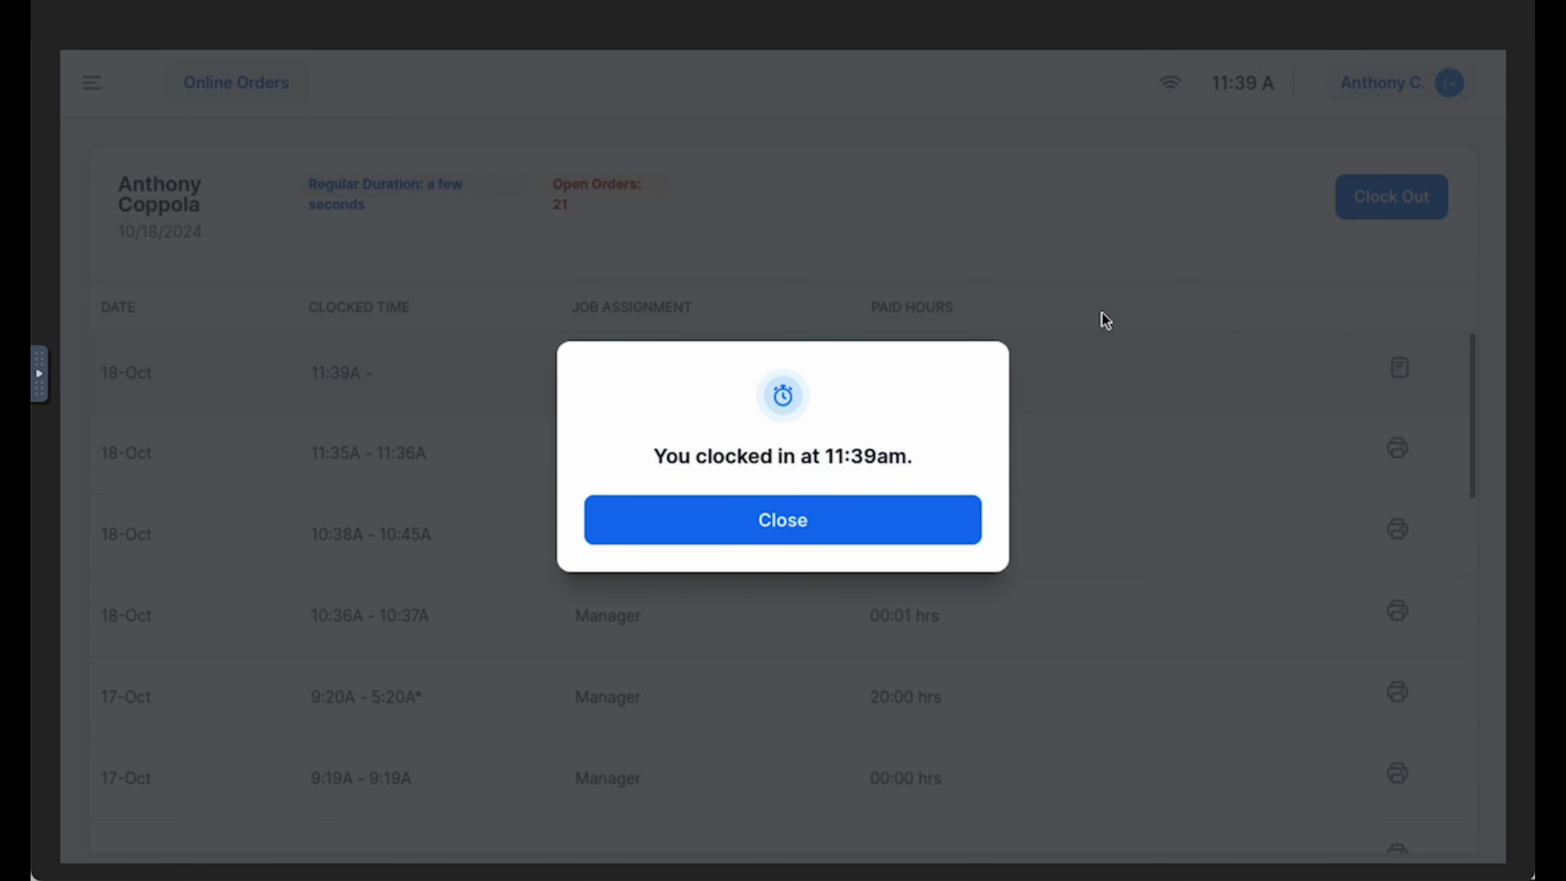
pyautogui.click(930, 535)
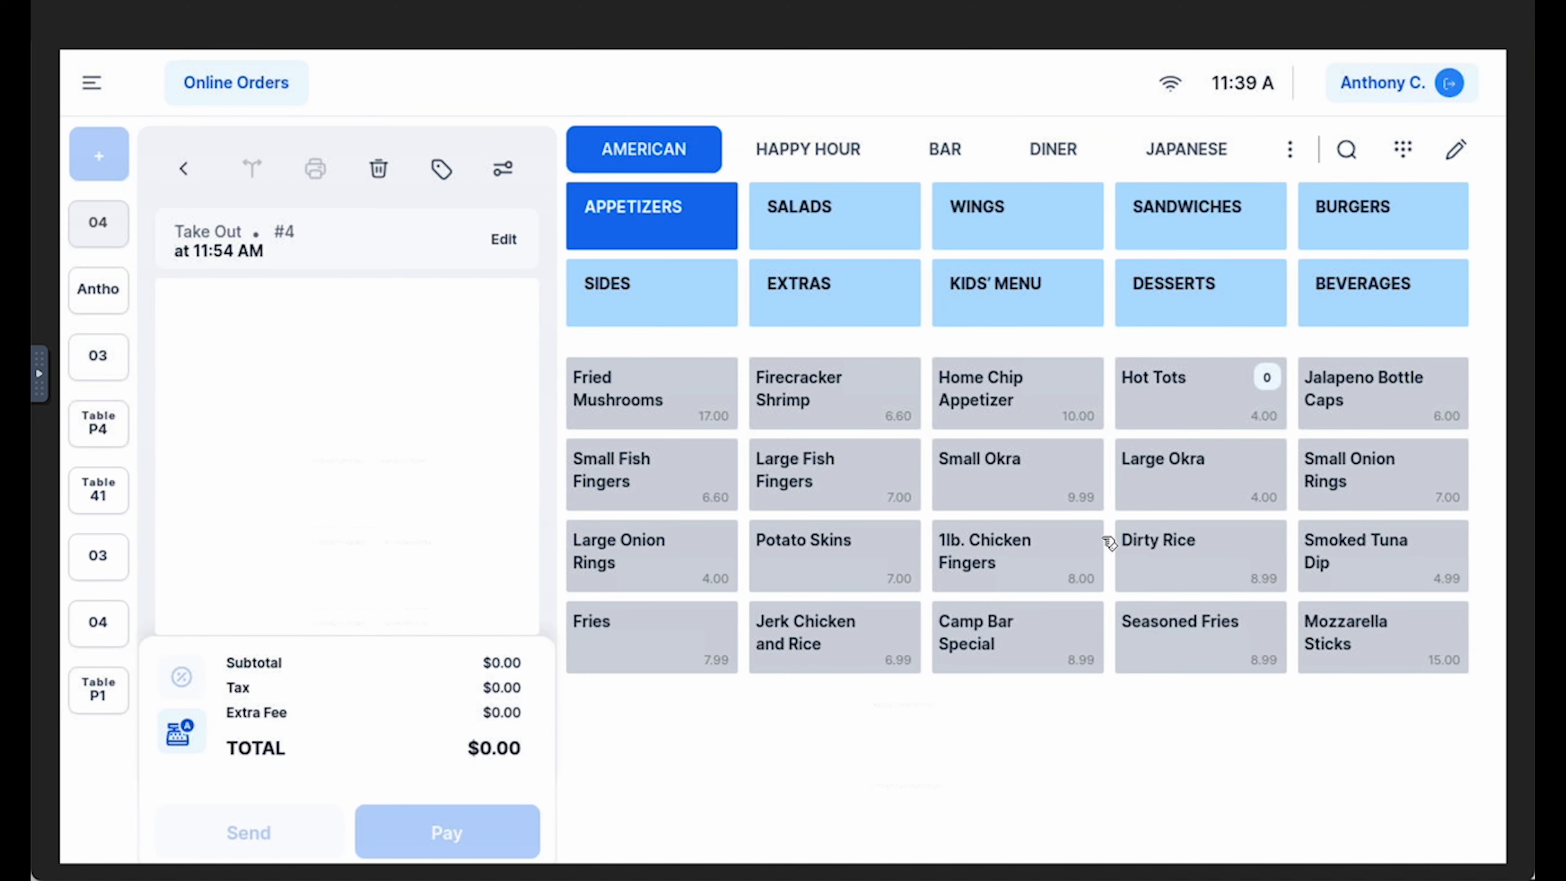
# Open the table map and view the Patio and Bar floor plans
pyautogui.click(92, 84)
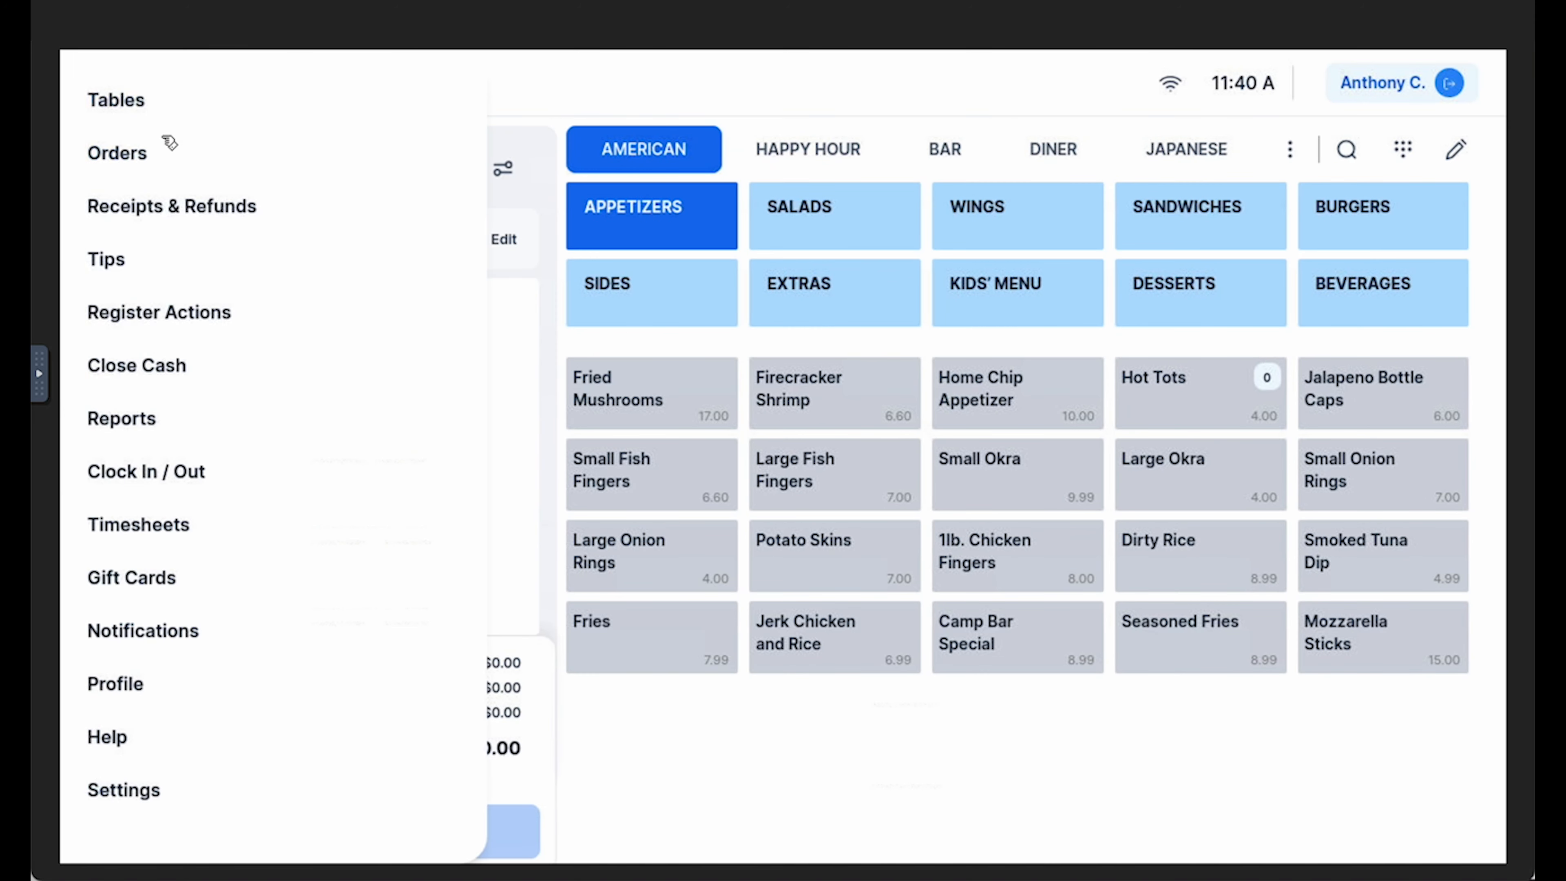
pyautogui.click(199, 108)
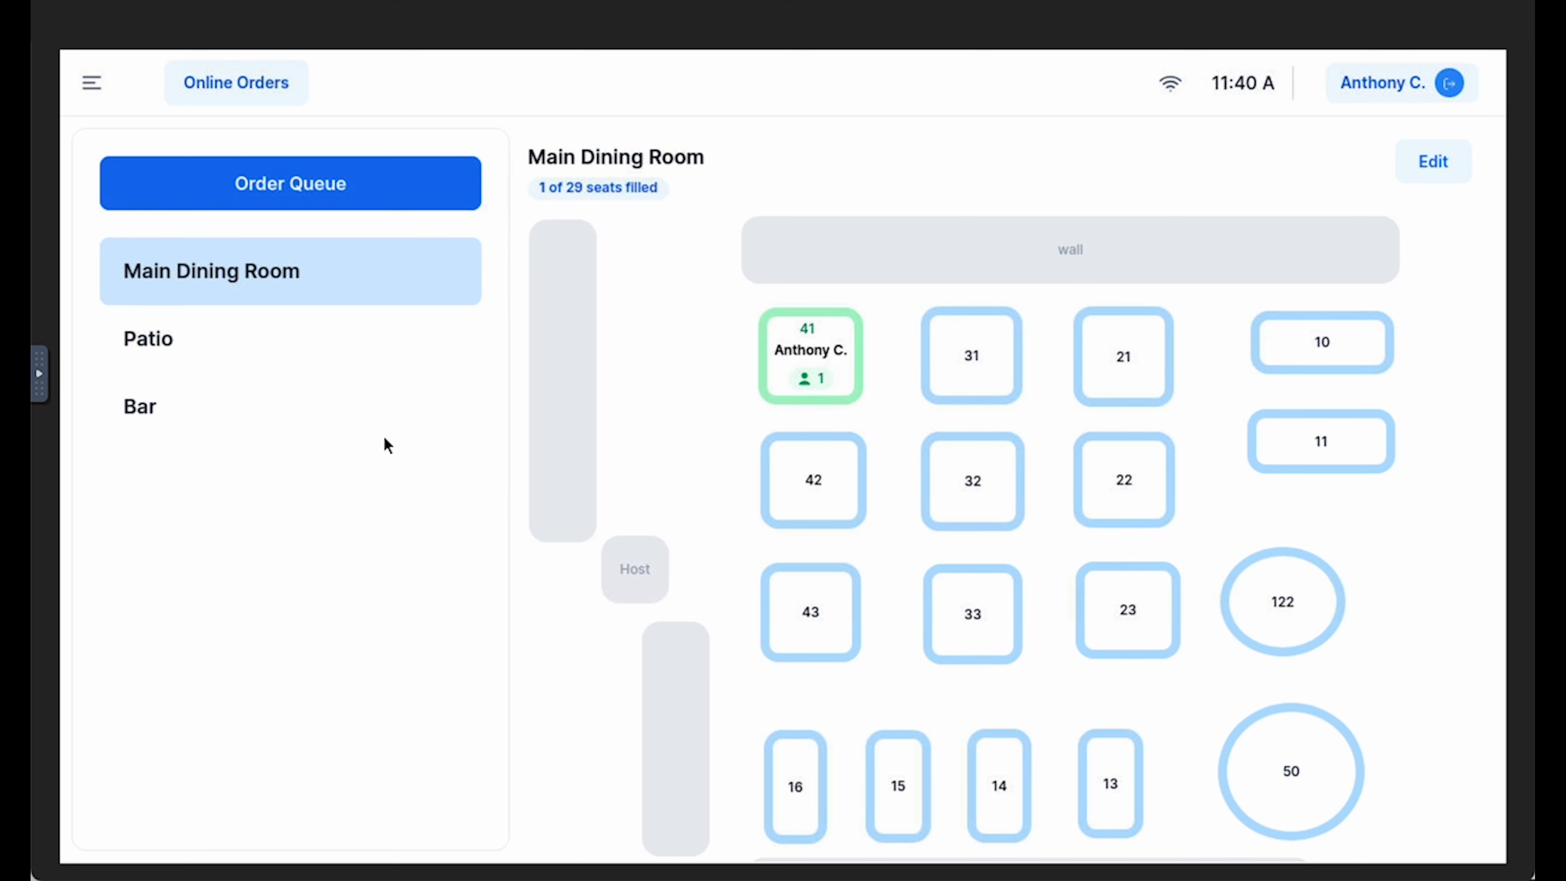
pyautogui.click(339, 364)
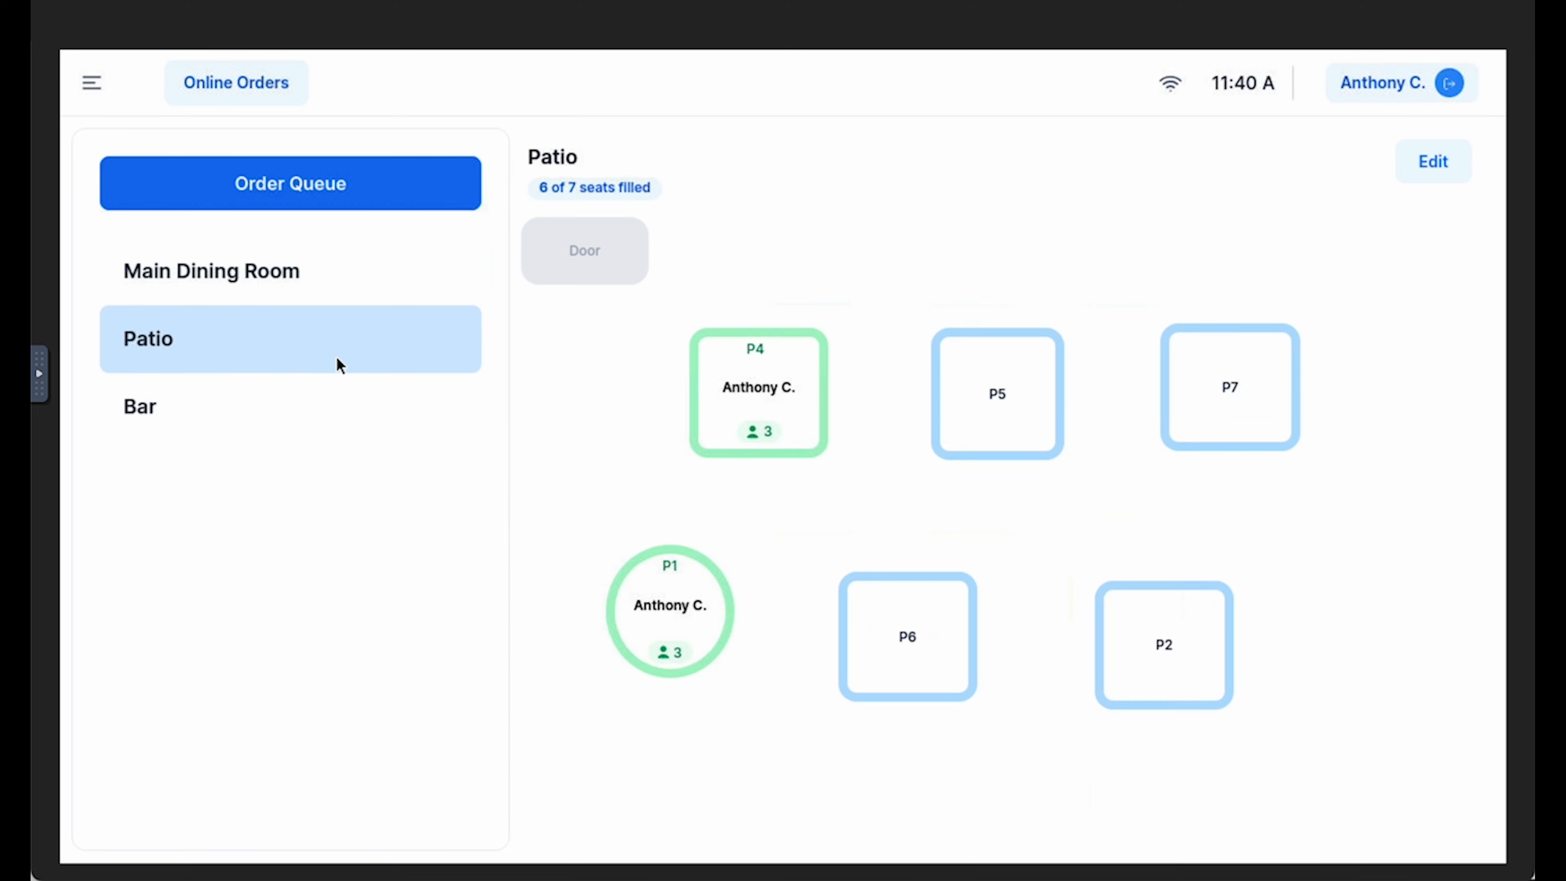
pyautogui.click(353, 408)
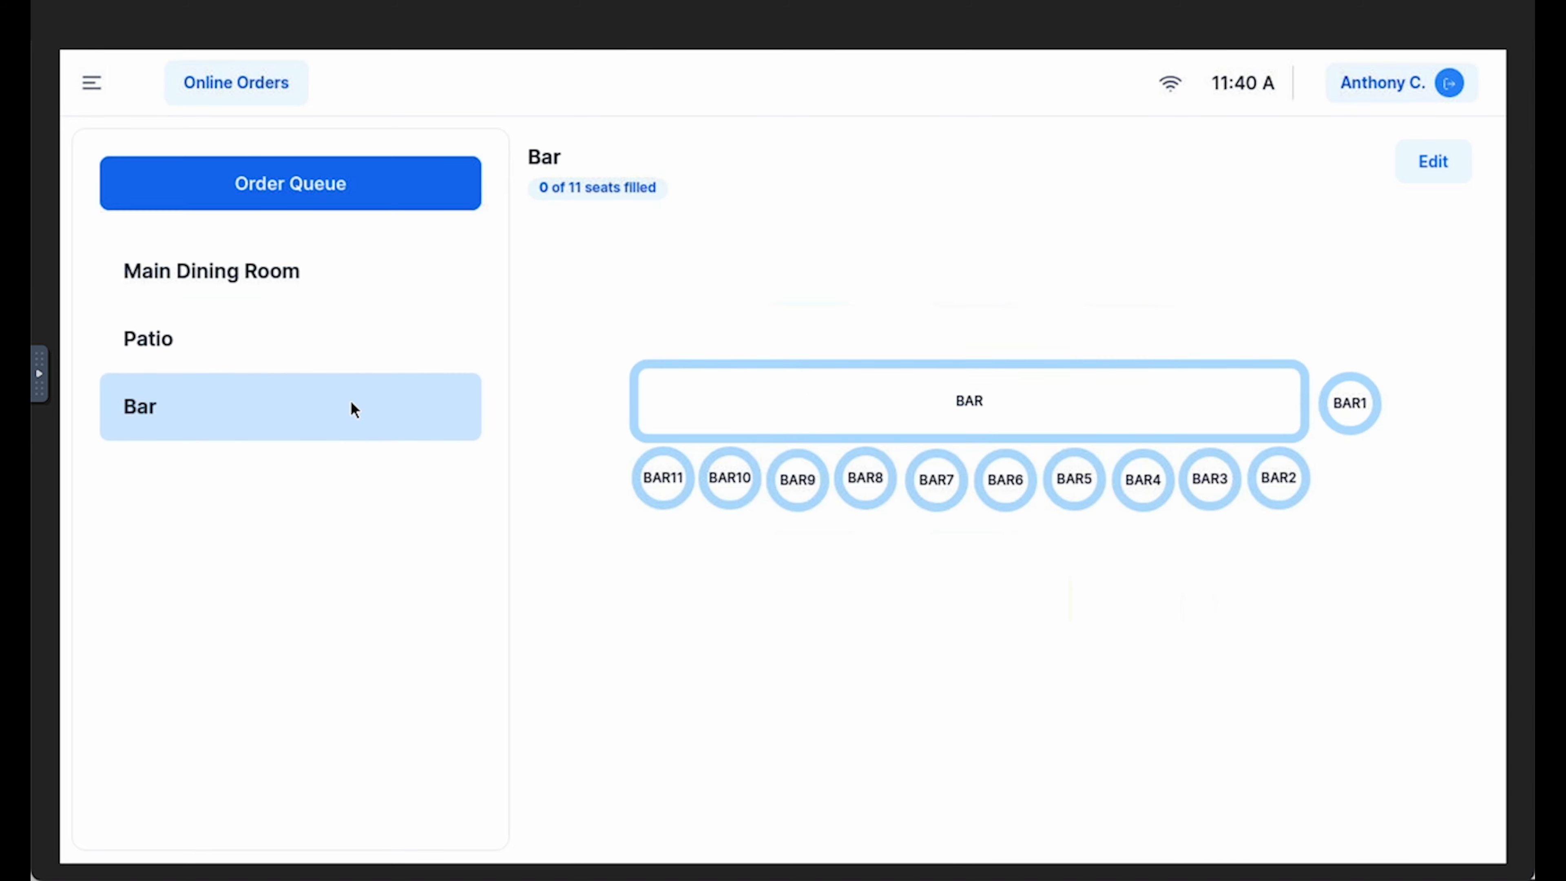
# Open the Patio floor plan for editing and move table P7 slightly closer to table P5
pyautogui.click(367, 346)
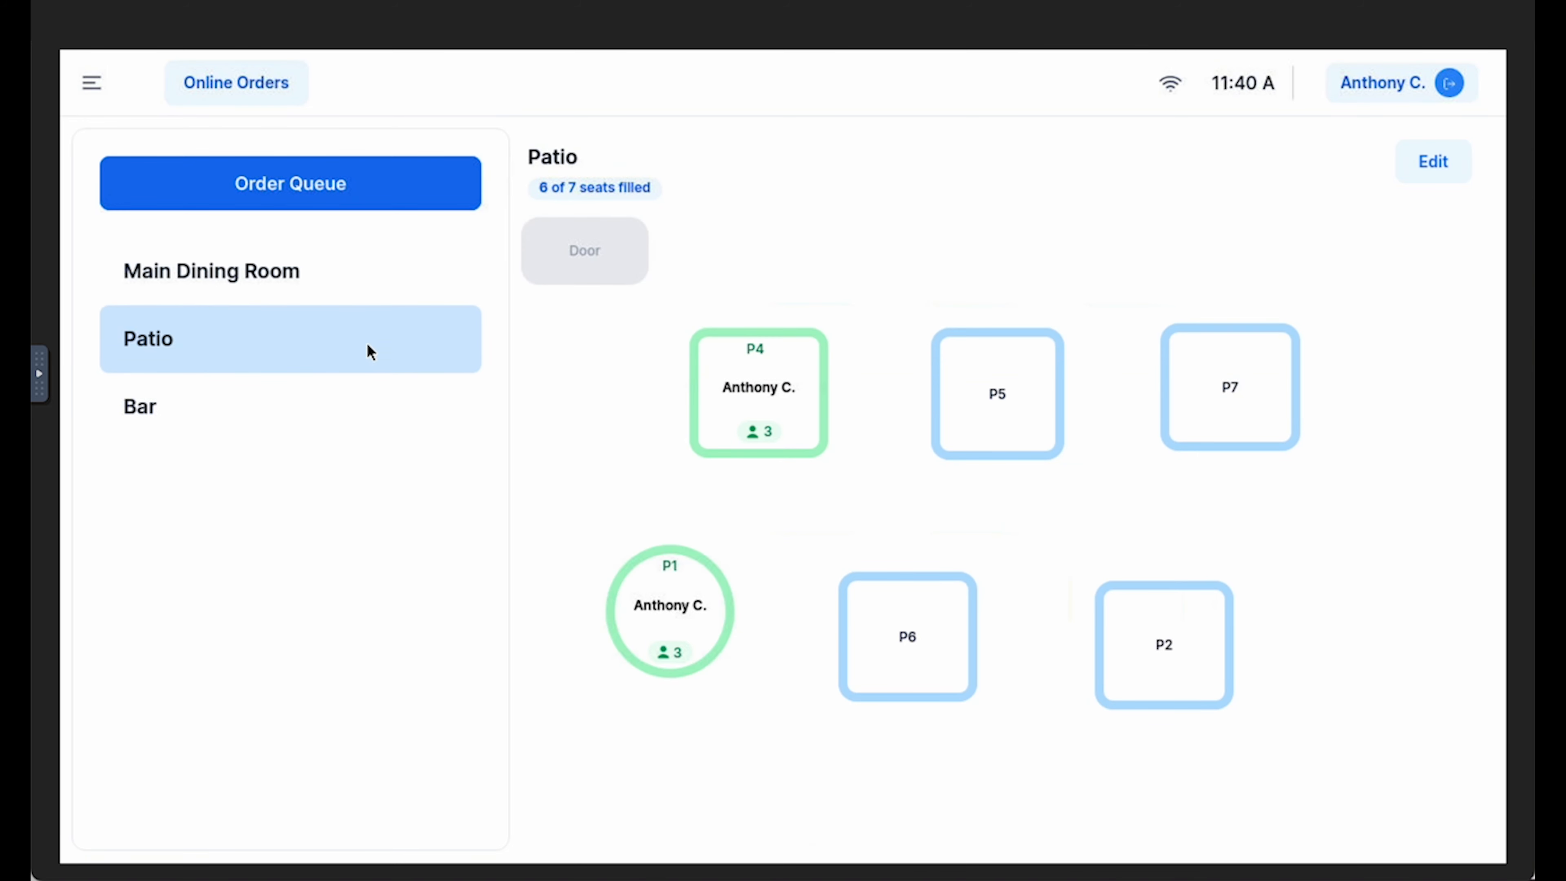
pyautogui.click(1461, 172)
pyautogui.moveTo(1246, 375); pyautogui.dragTo(1207, 361)
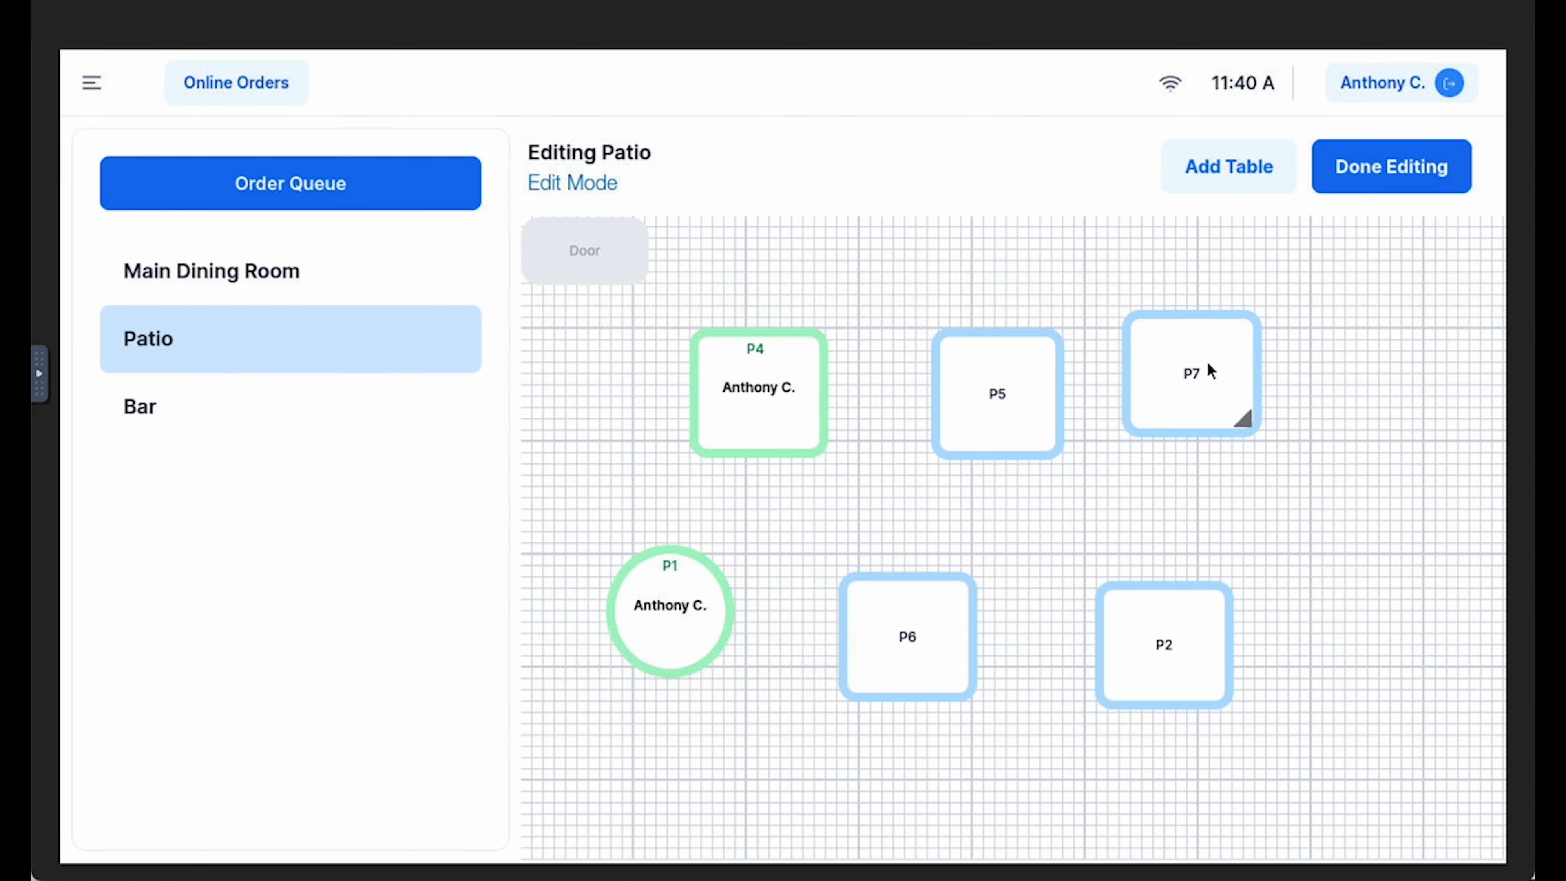
# Change table P7's number to P77, set 3 seats and a circle shape, and save it
pyautogui.click(1209, 361)
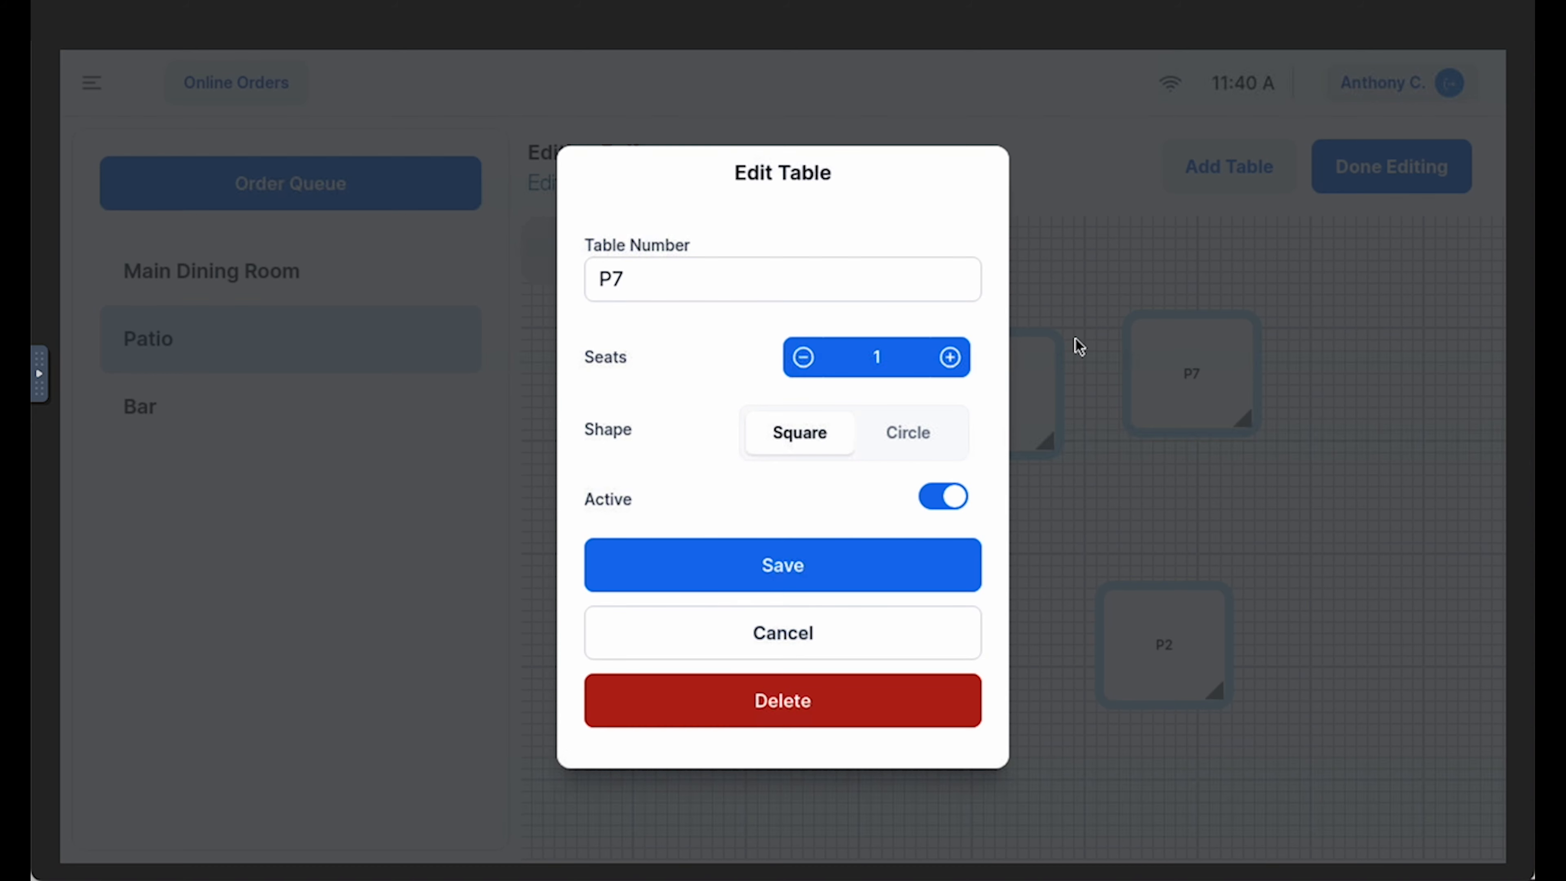
pyautogui.click(706, 284)
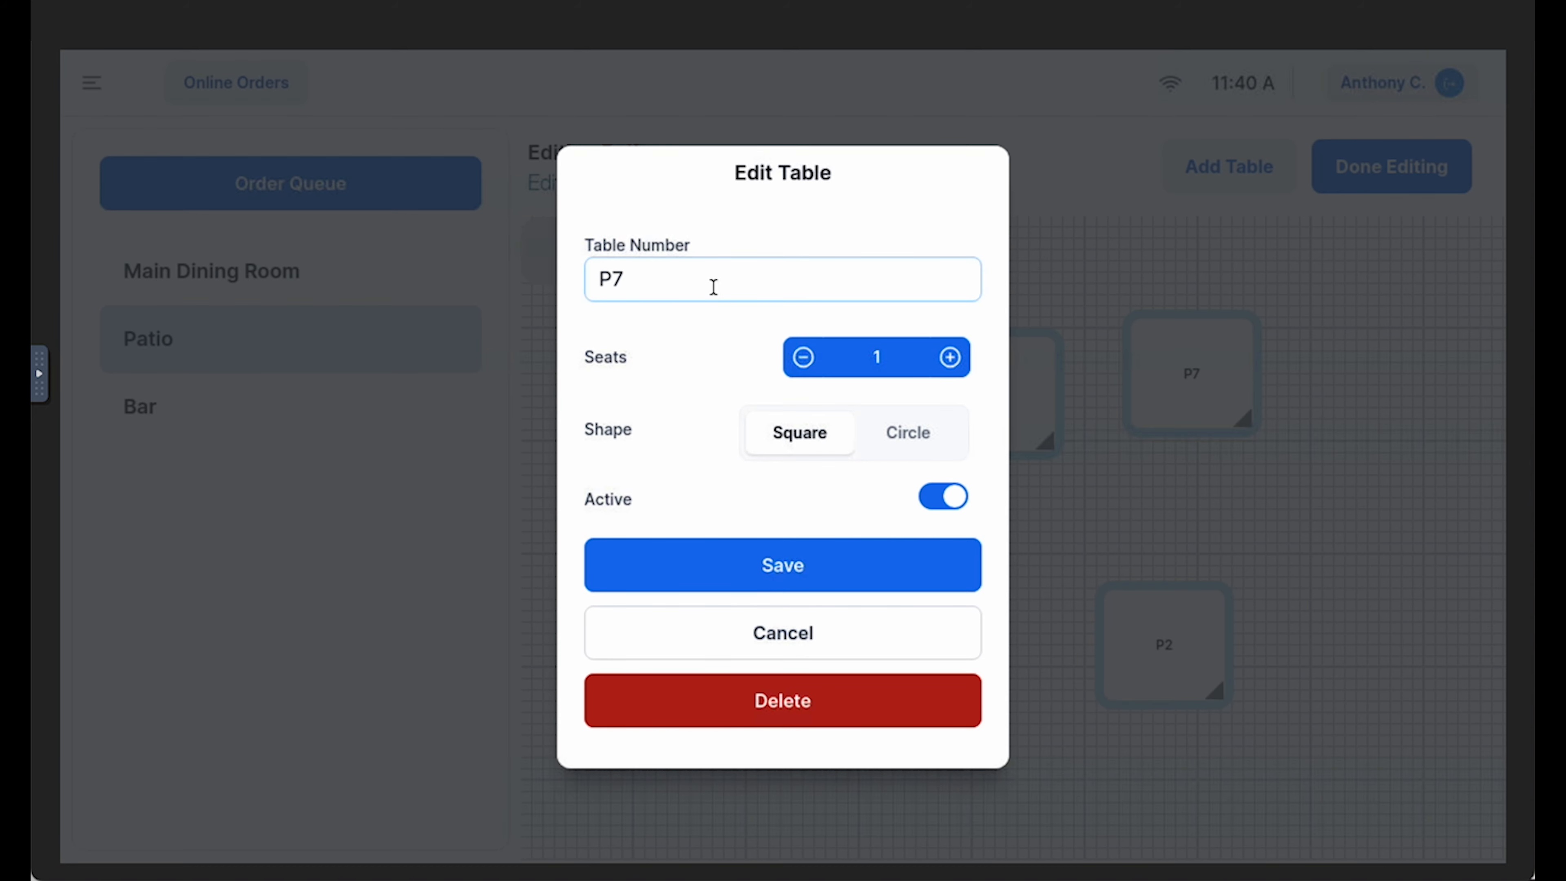
pyautogui.write('7')
pyautogui.click(951, 364)
pyautogui.click(951, 365)
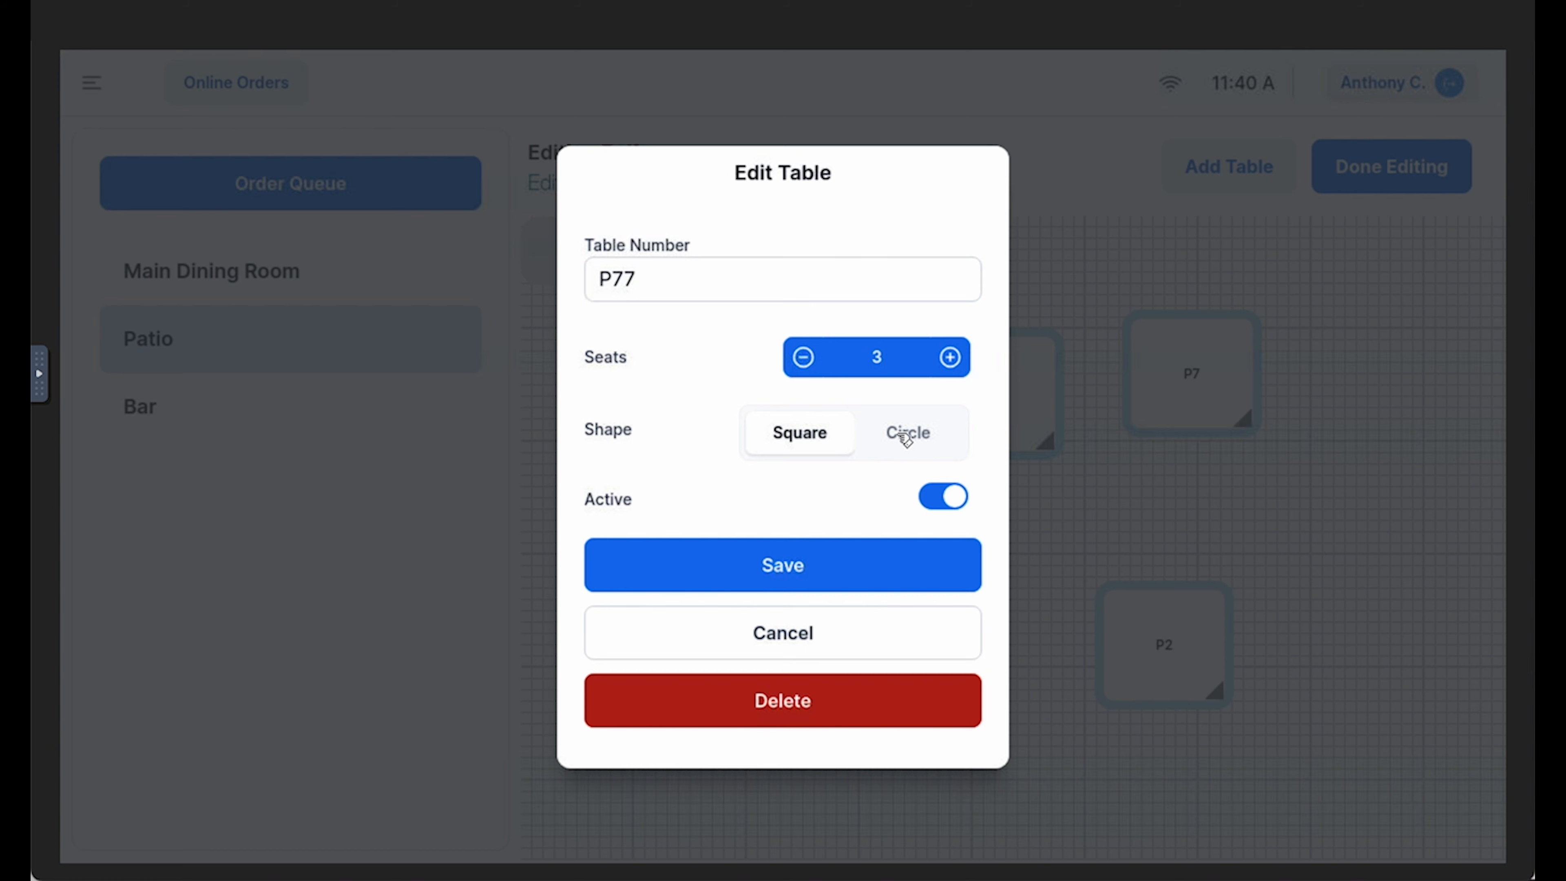
pyautogui.click(923, 437)
pyautogui.click(870, 569)
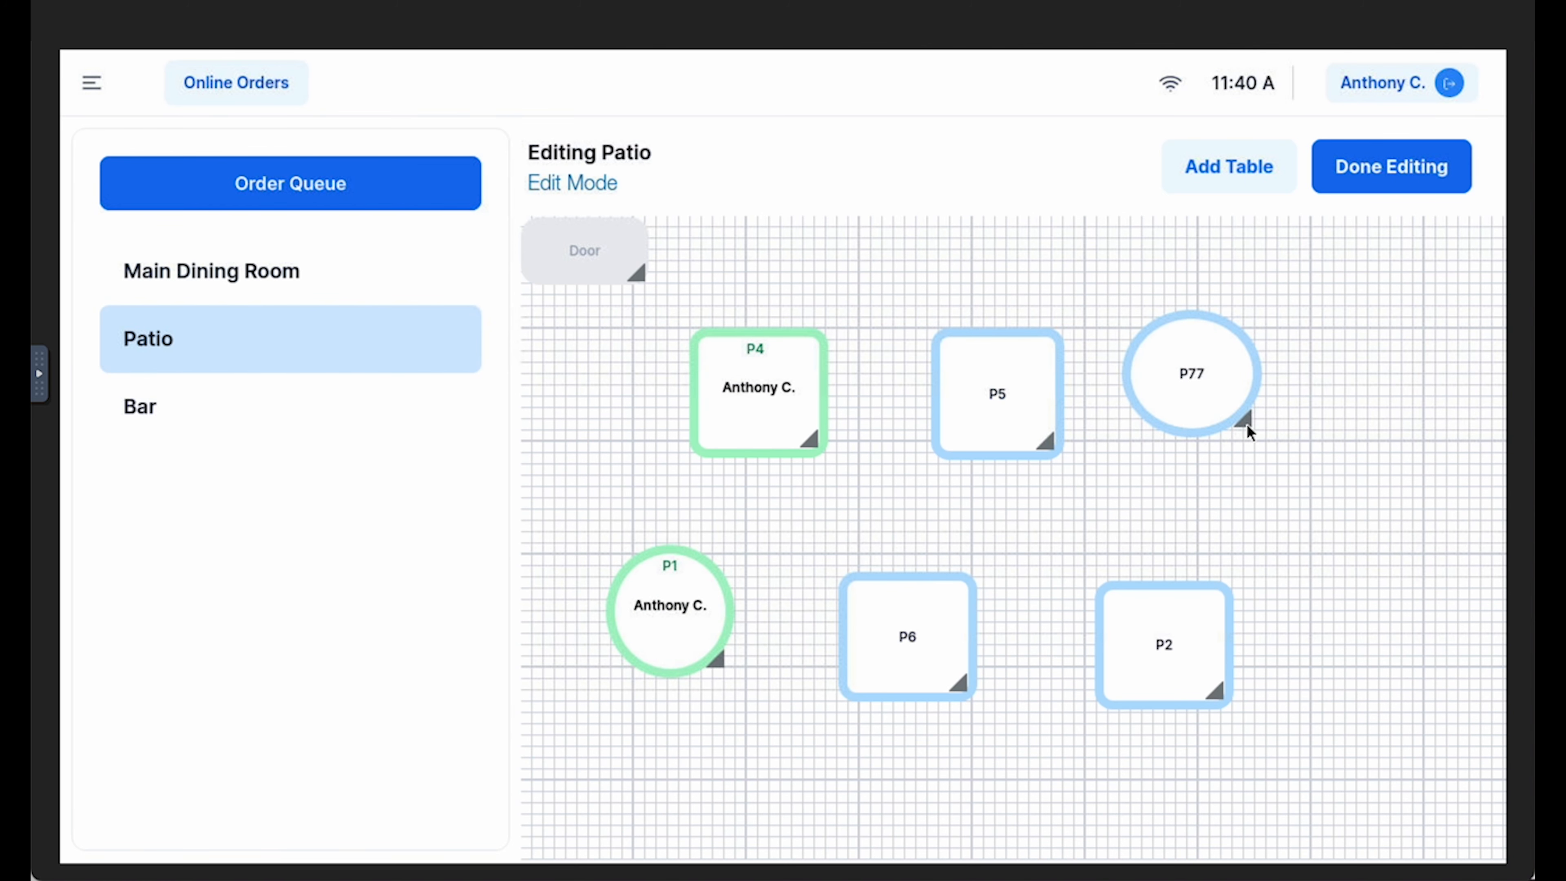
# Stretch table P77 into a larger, wider oval and finish layout editing from the Main Dining Room
pyautogui.moveTo(1241, 419); pyautogui.dragTo(1302, 438)
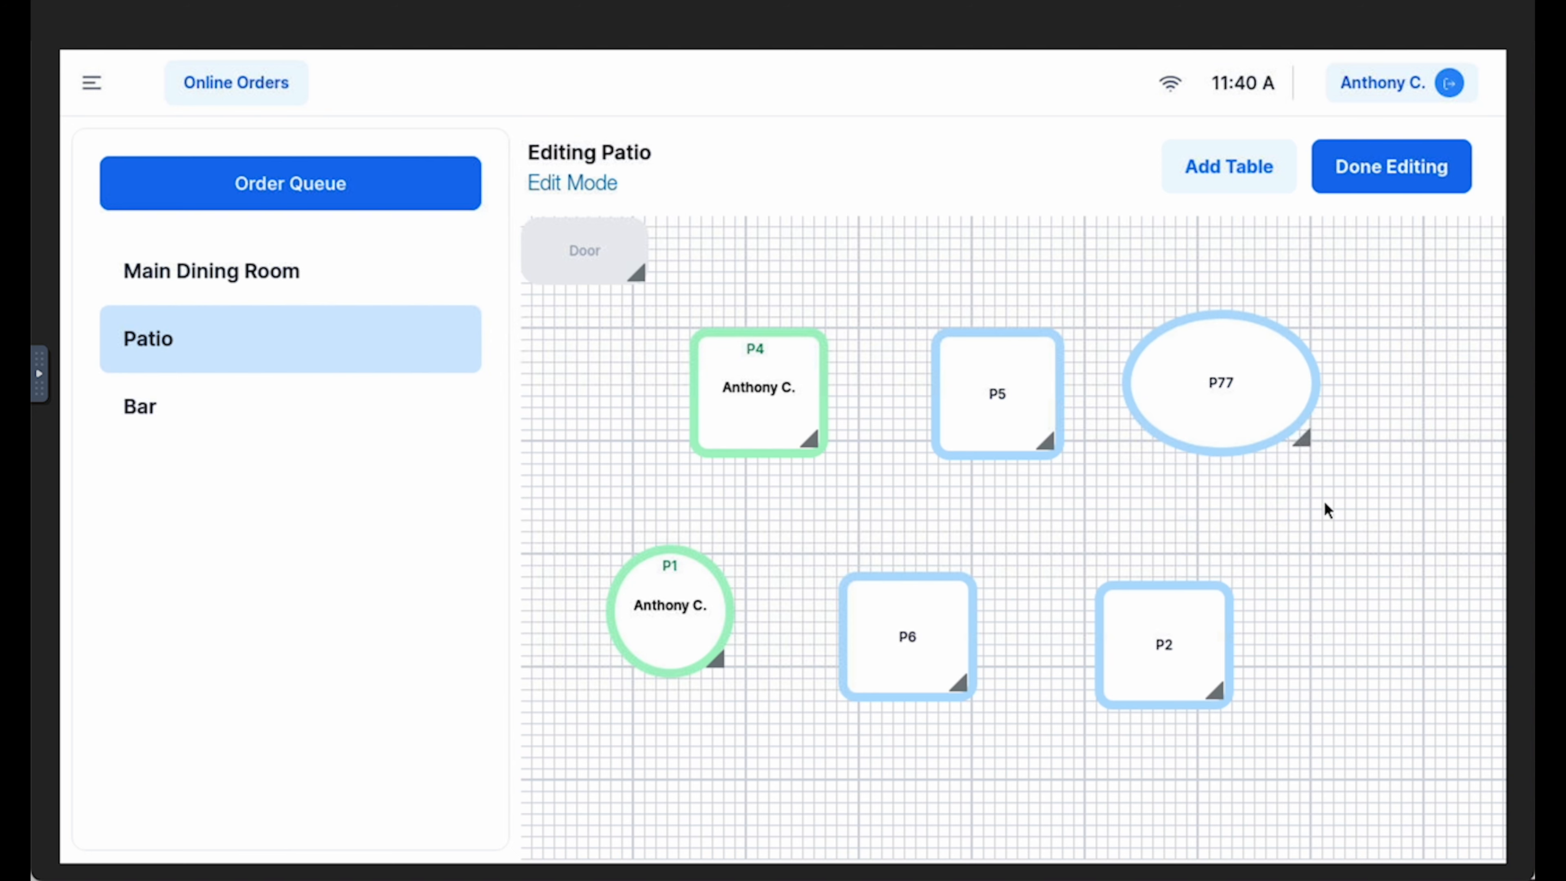
pyautogui.click(267, 279)
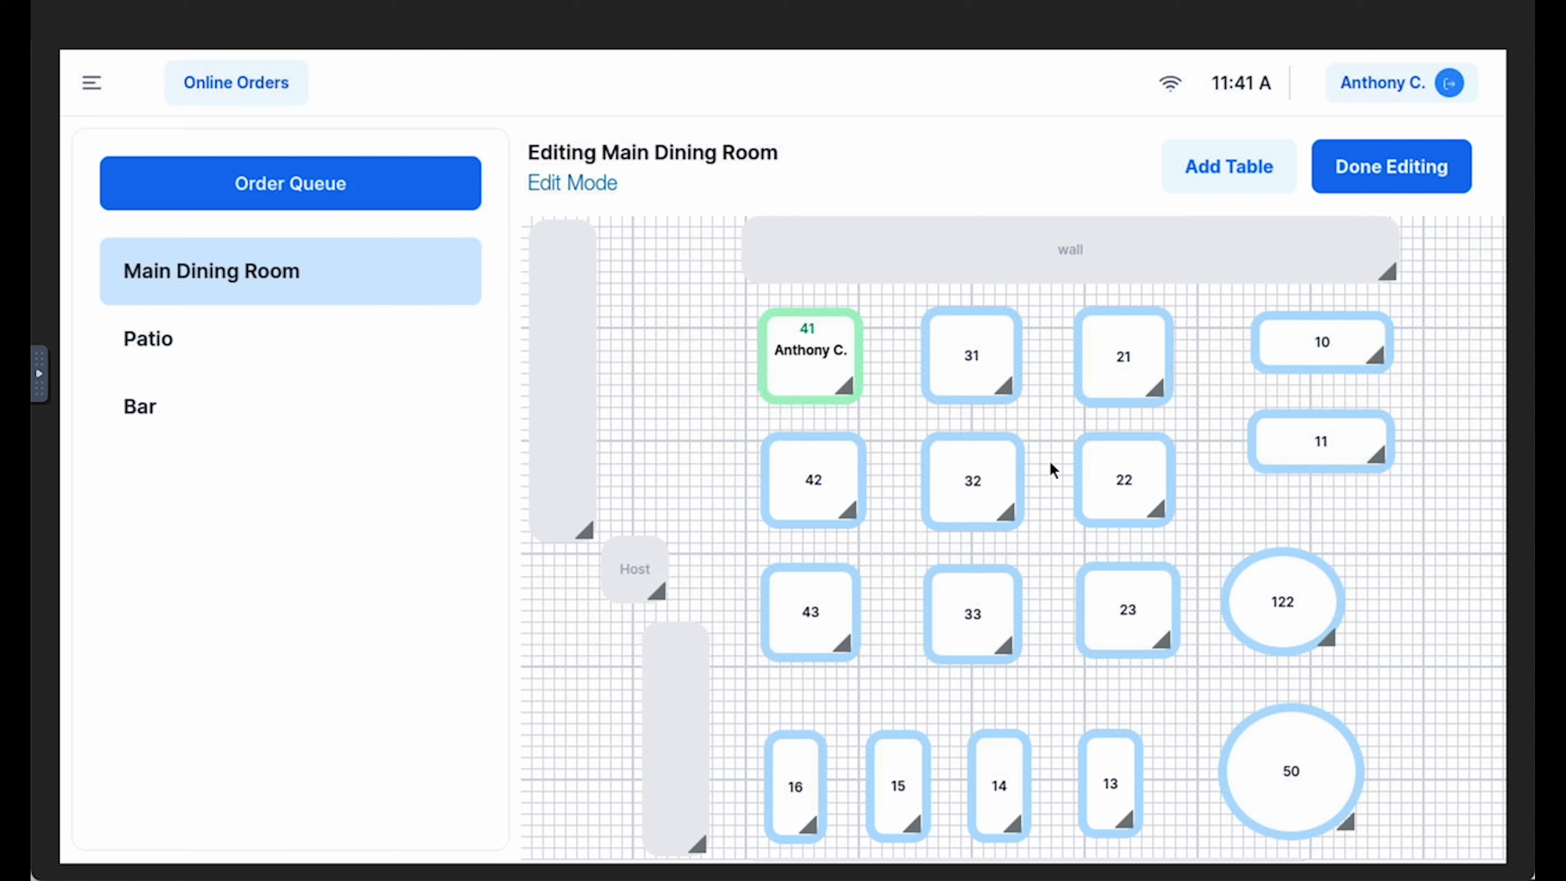
pyautogui.click(1362, 168)
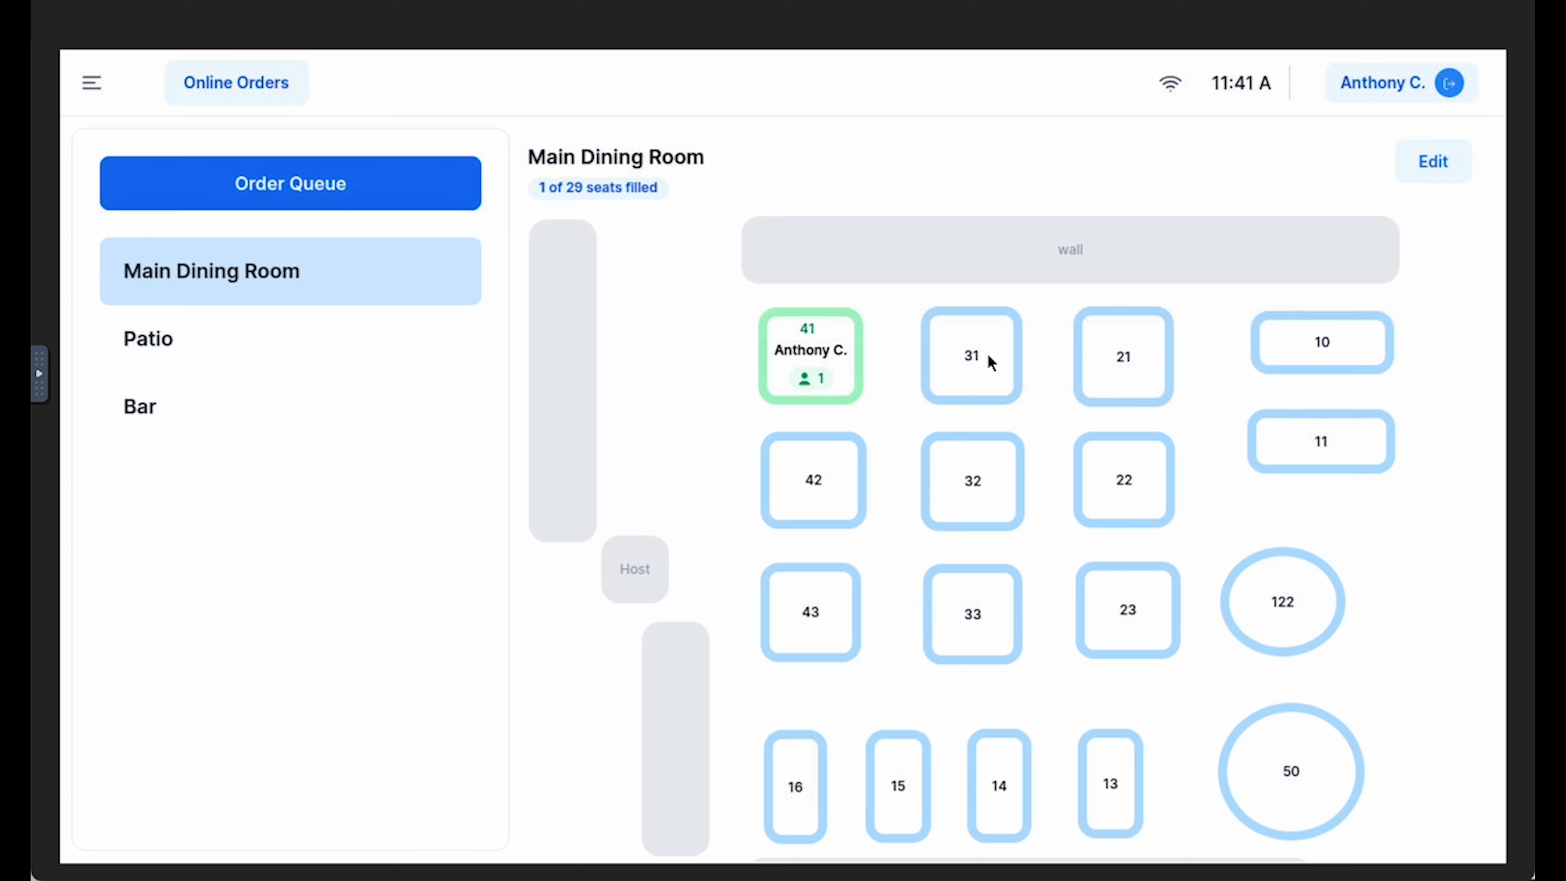
# Start an order for table 31 in the Main Dining Room and browse the Bar, Happy Hour and American menus
pyautogui.click(974, 358)
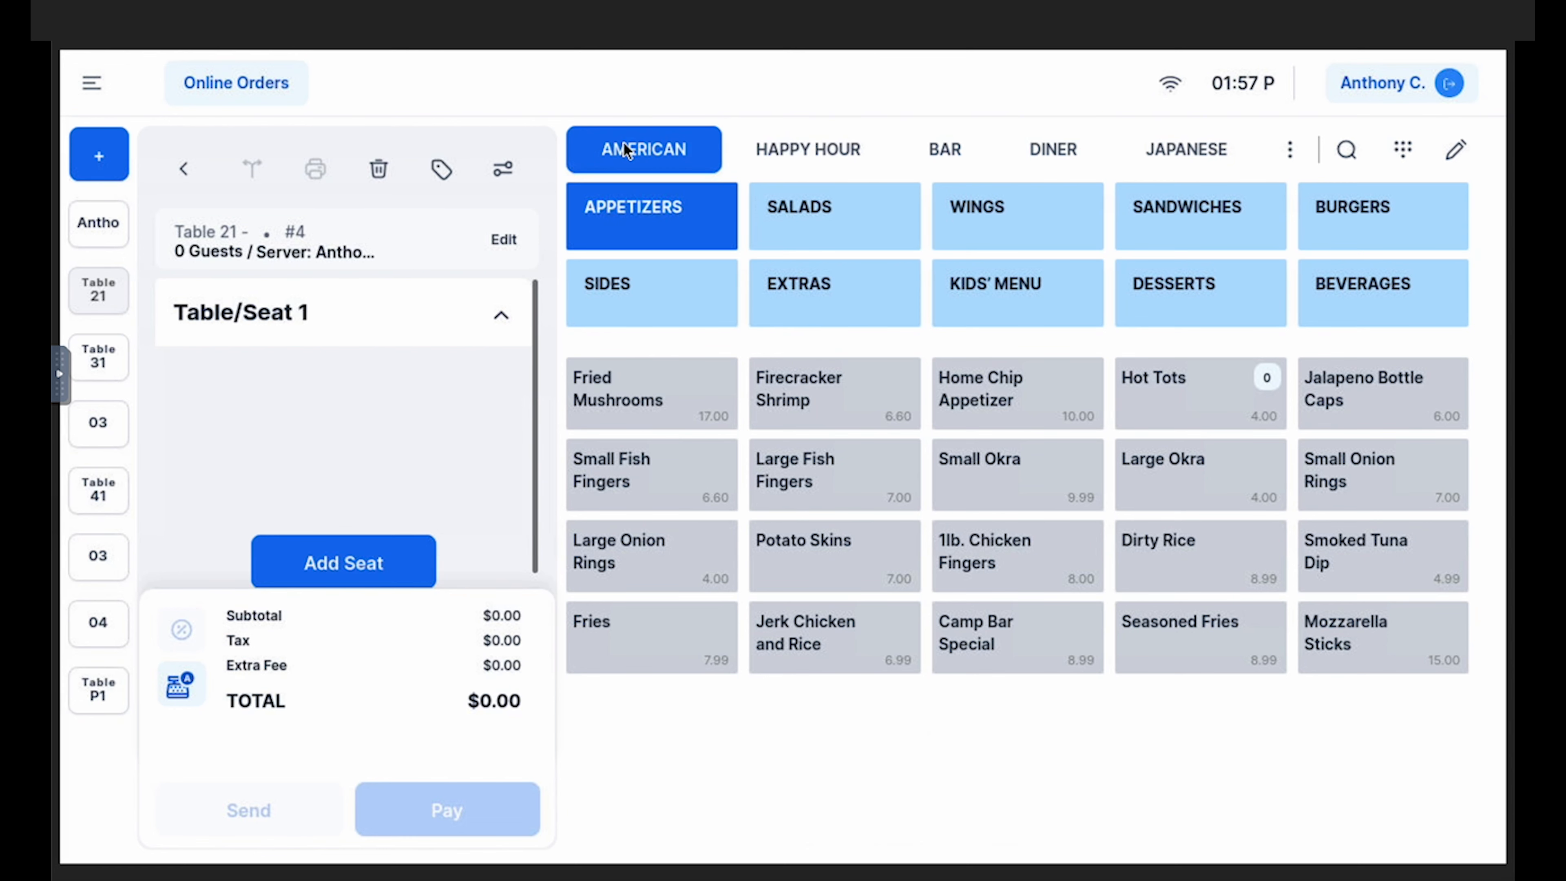
pyautogui.click(947, 149)
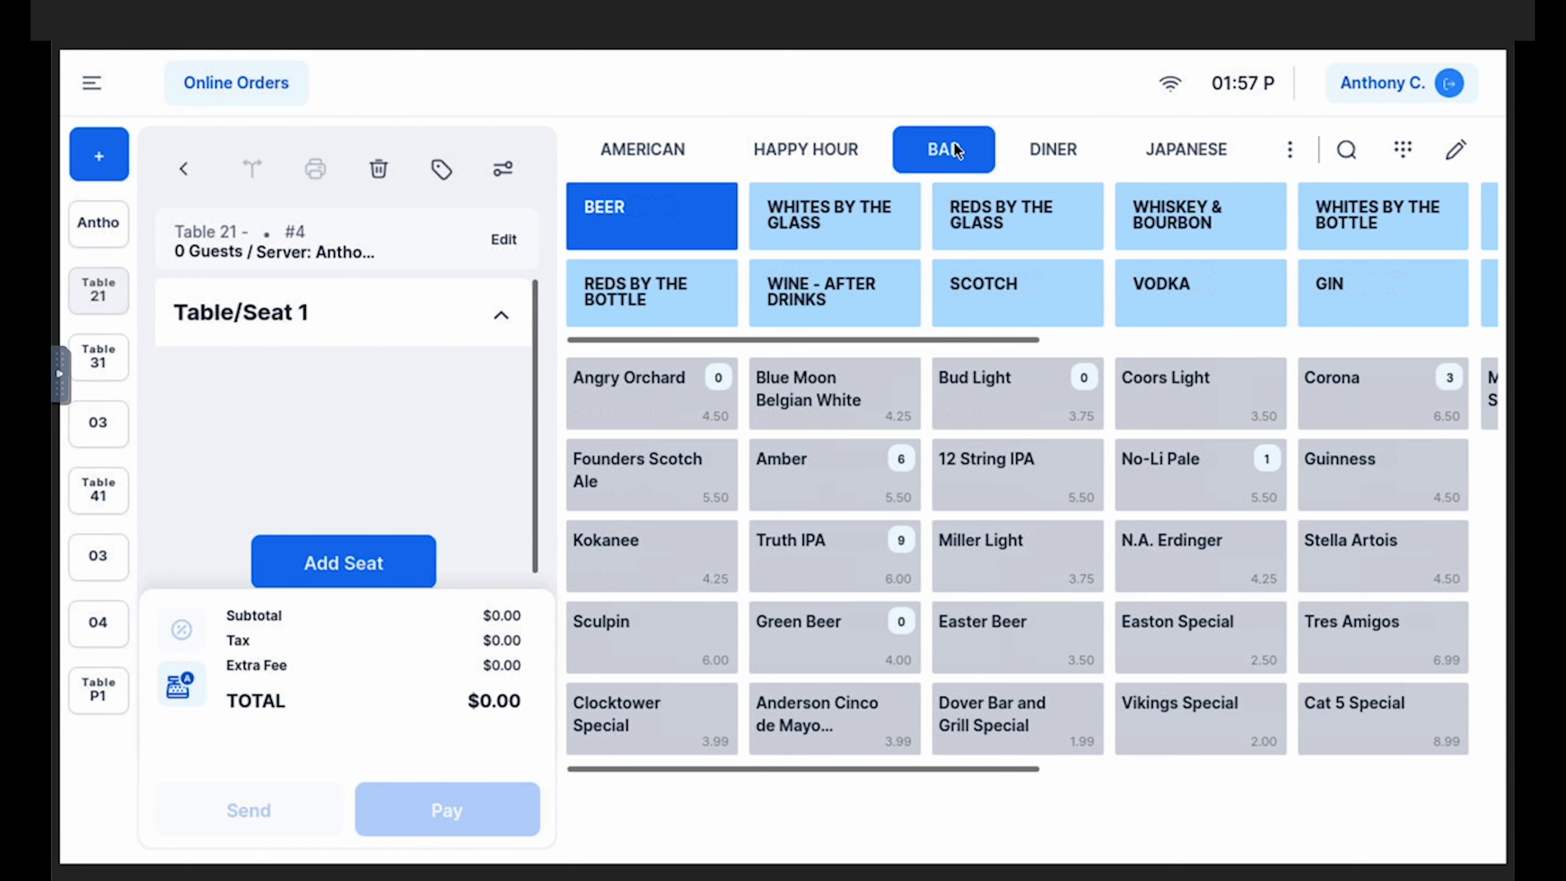
pyautogui.click(832, 150)
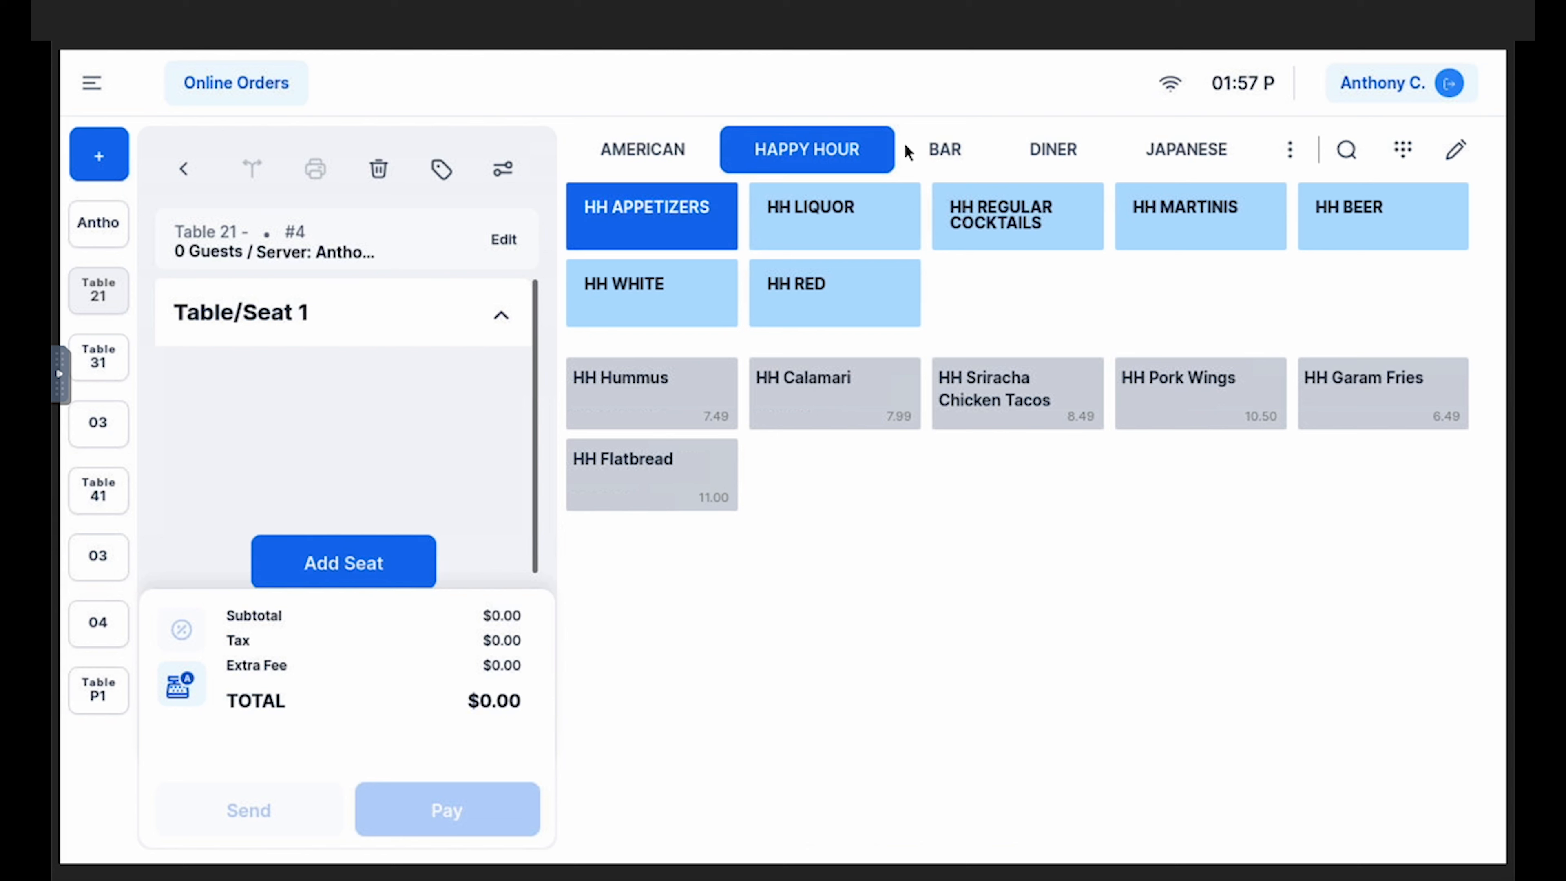
pyautogui.click(660, 153)
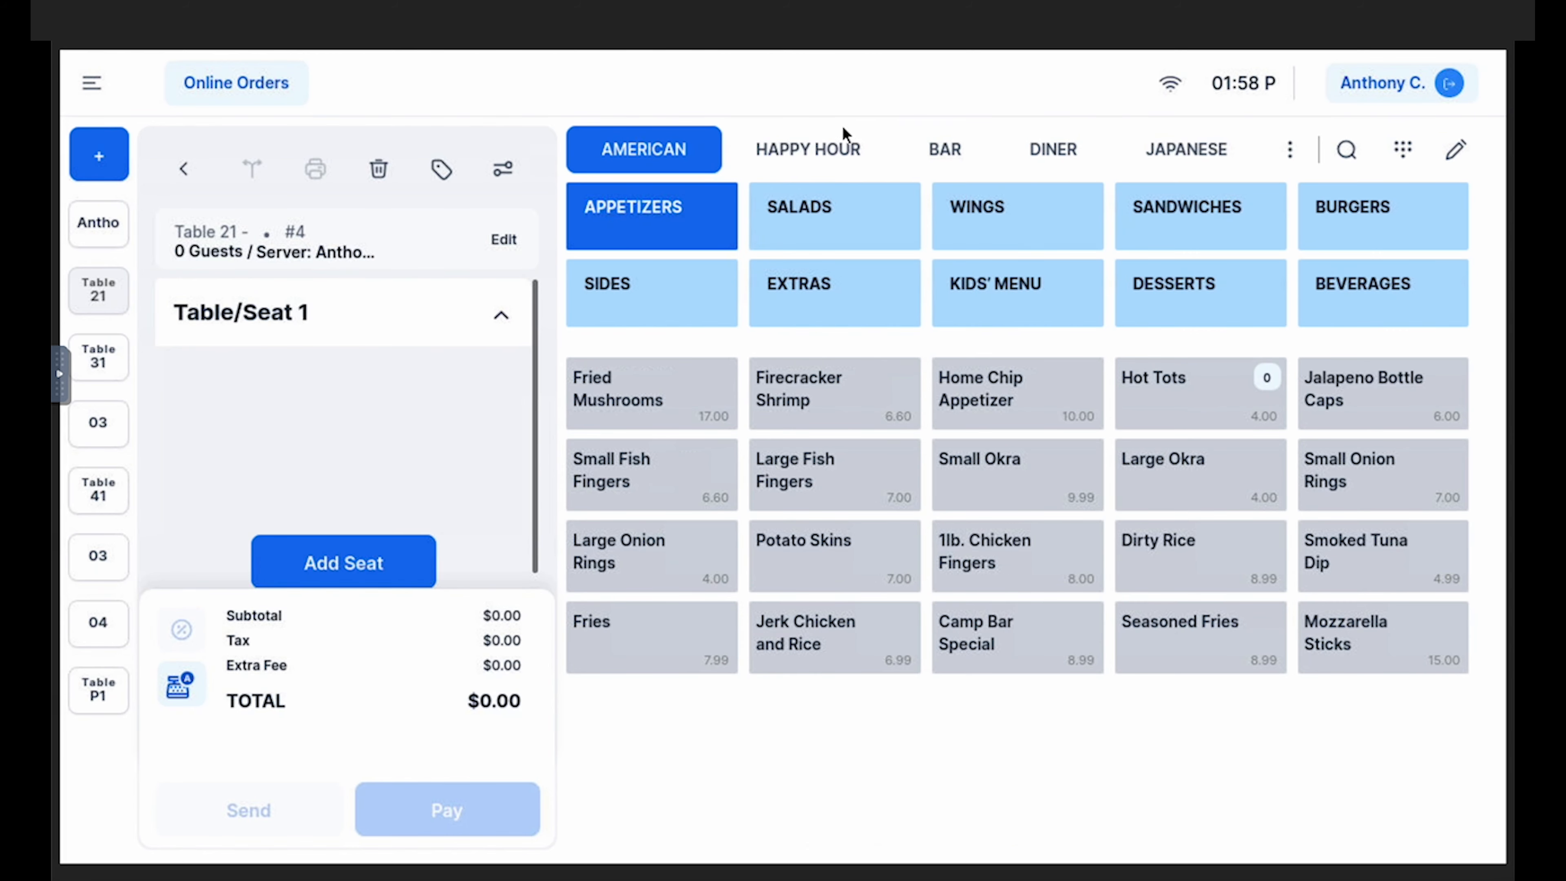
pyautogui.click(818, 151)
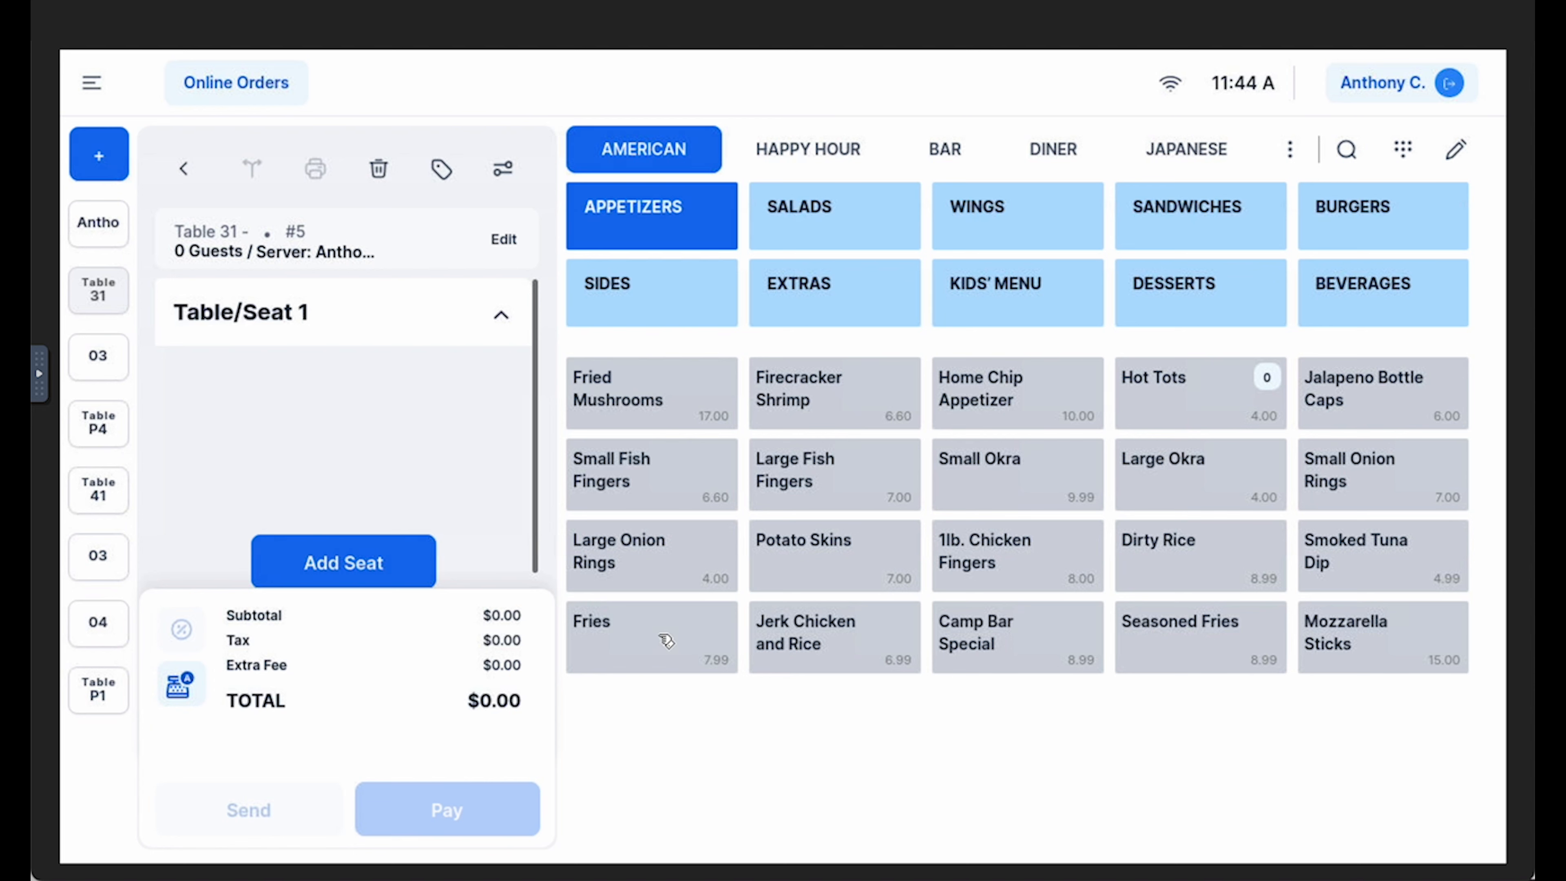
# Add Fries and a Coke to seat 1 of table 31's order
pyautogui.click(669, 645)
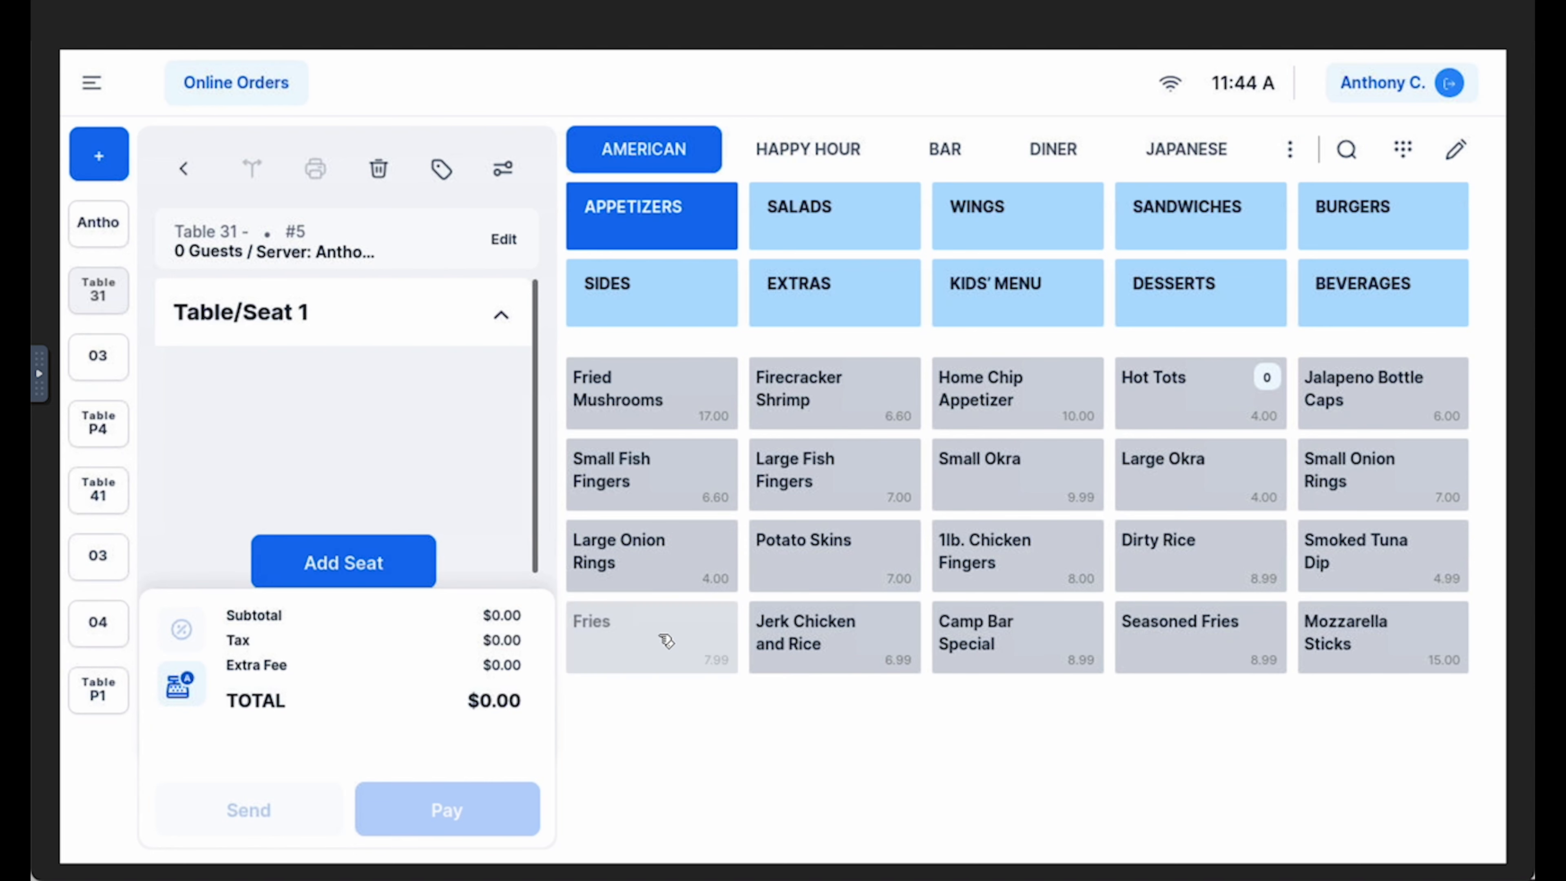
pyautogui.click(1354, 300)
pyautogui.click(646, 432)
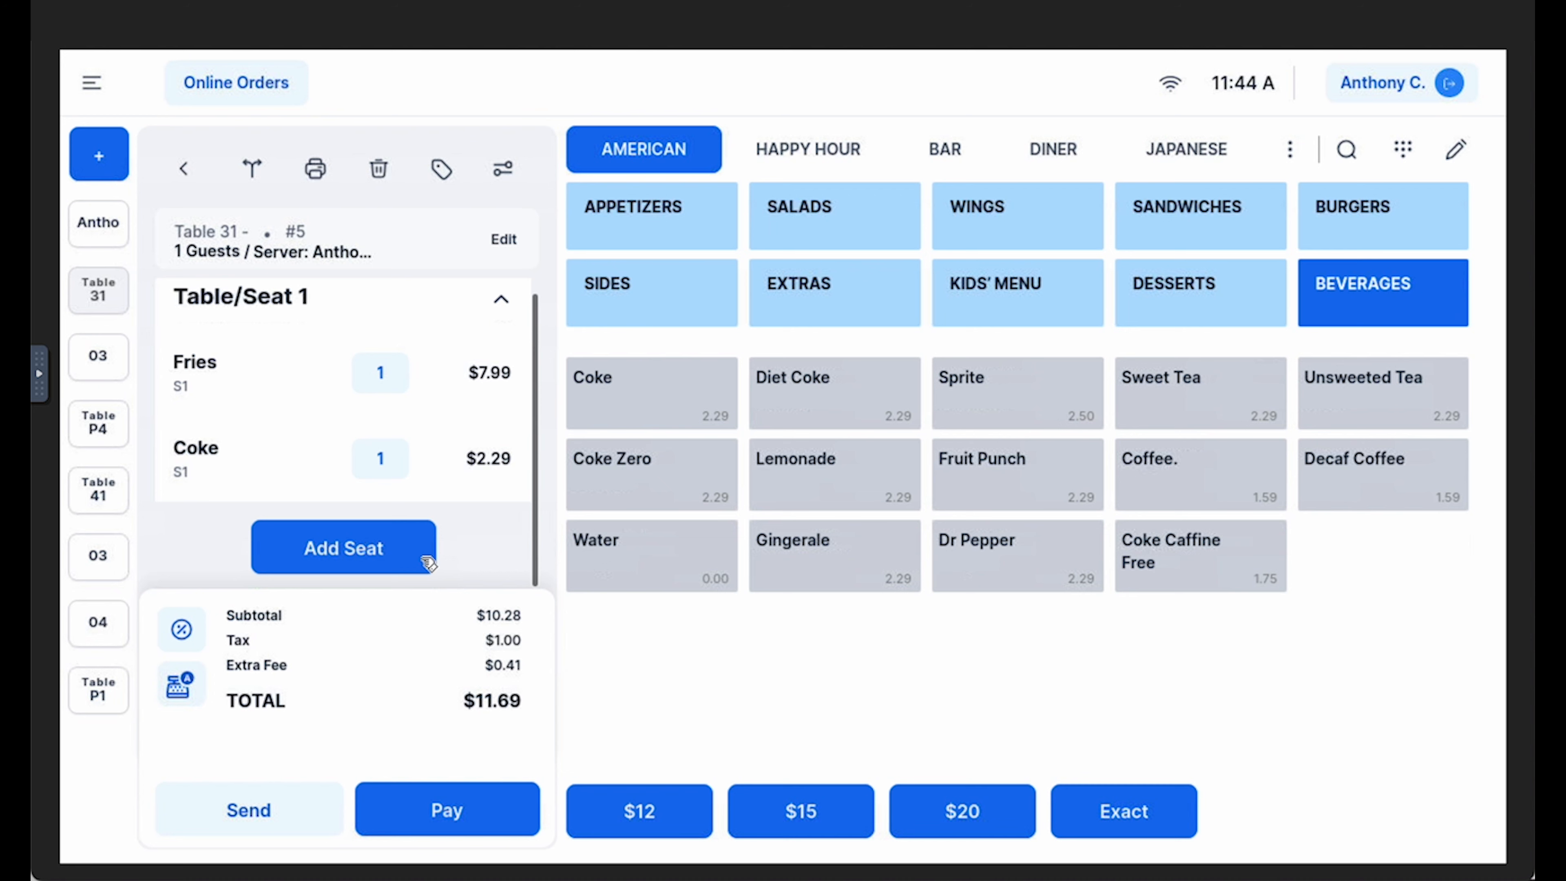
# Add seat 2 to the order with a Sprite and Potato Skins
pyautogui.click(395, 554)
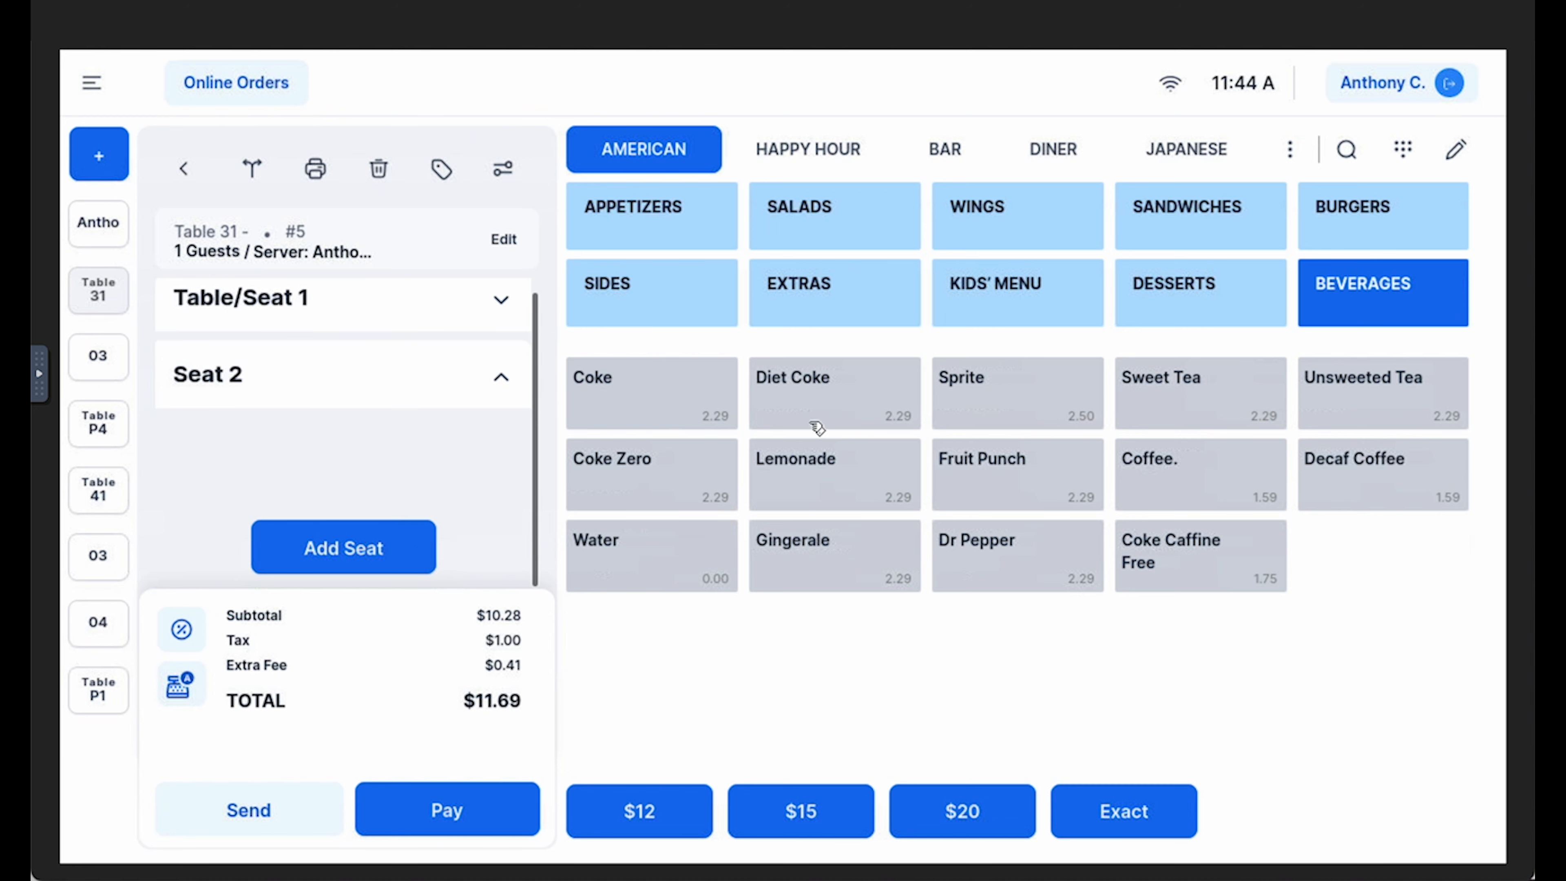
pyautogui.click(996, 402)
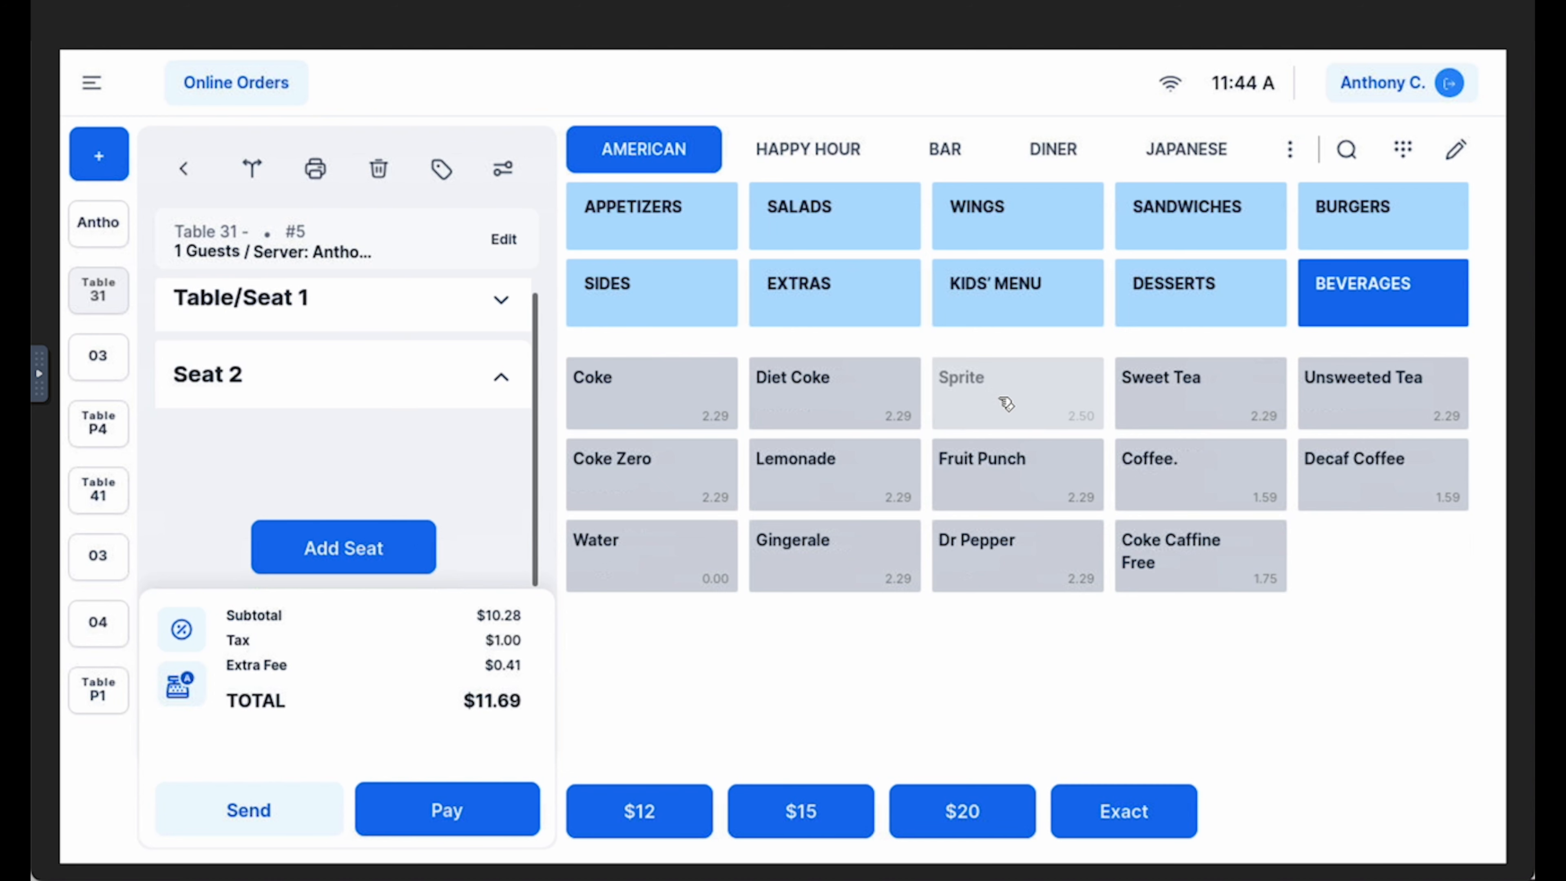
pyautogui.click(686, 311)
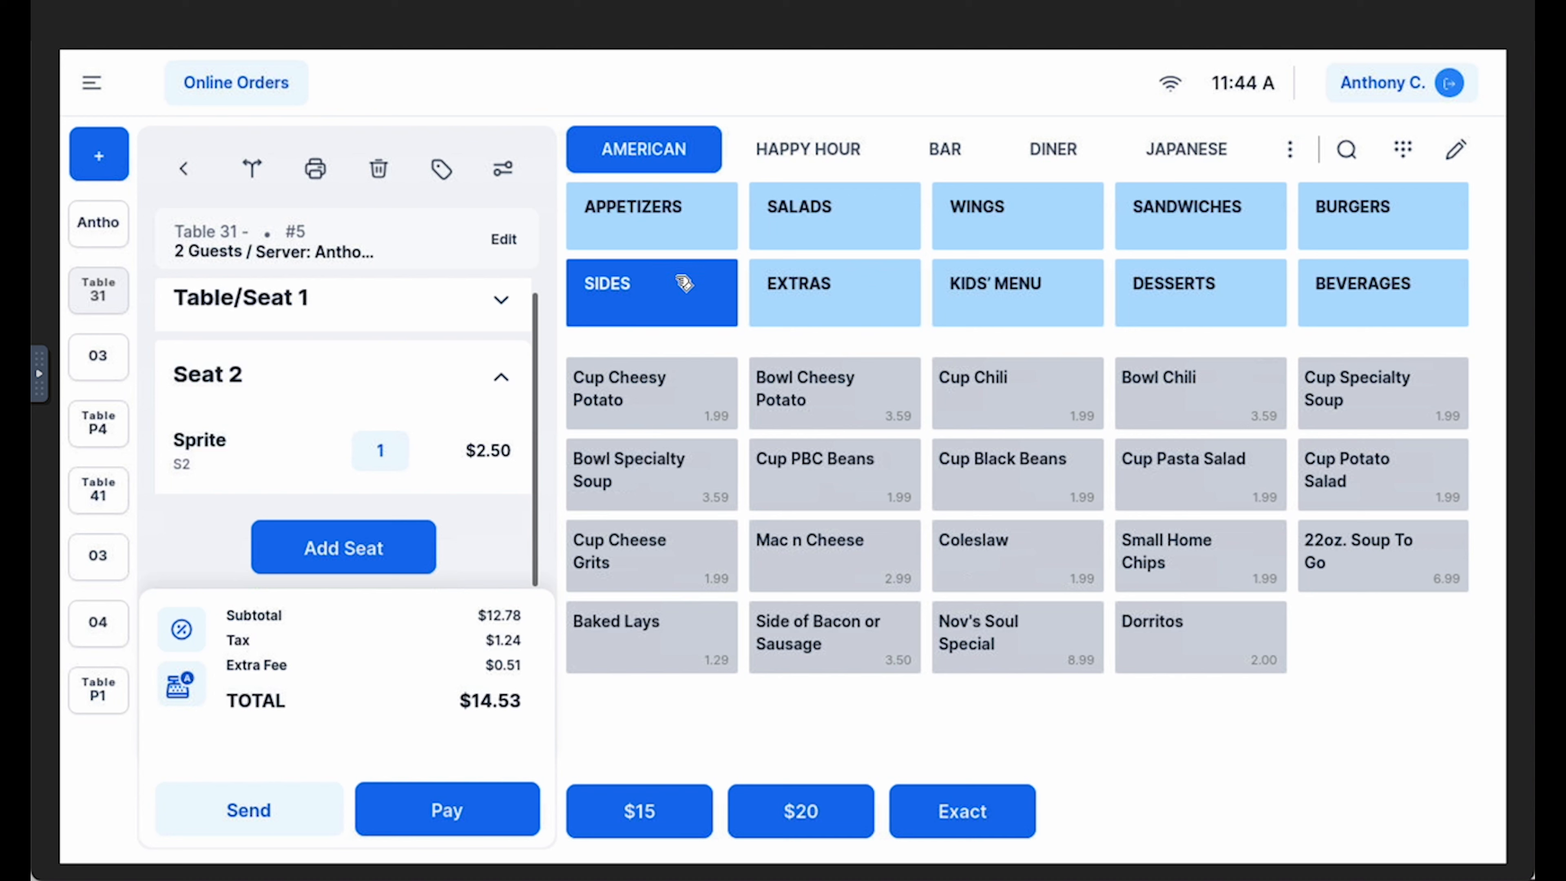
pyautogui.click(686, 239)
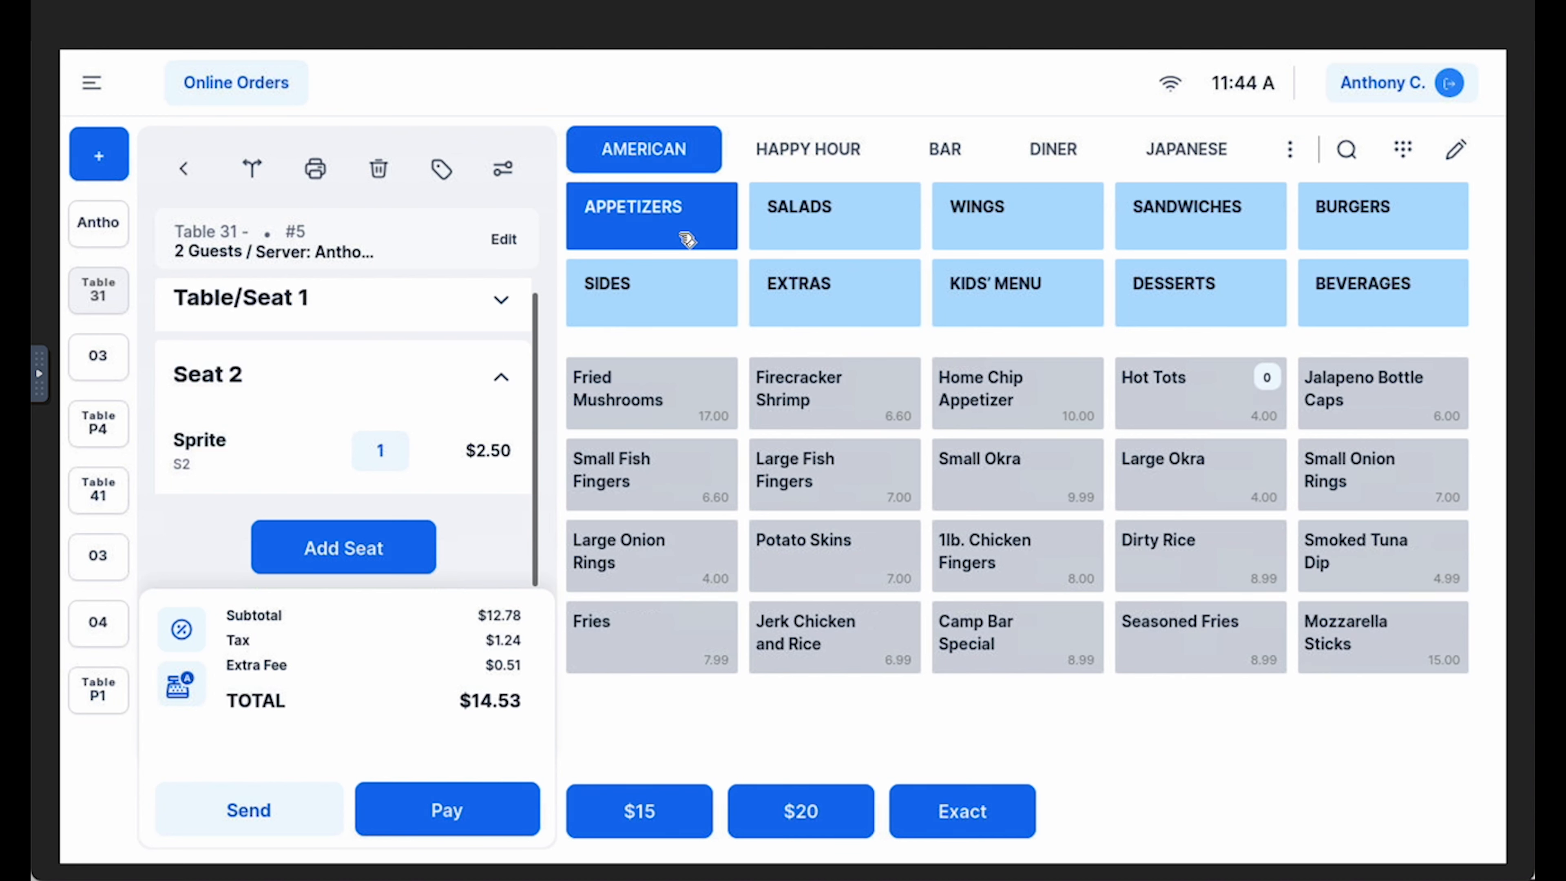
pyautogui.click(829, 577)
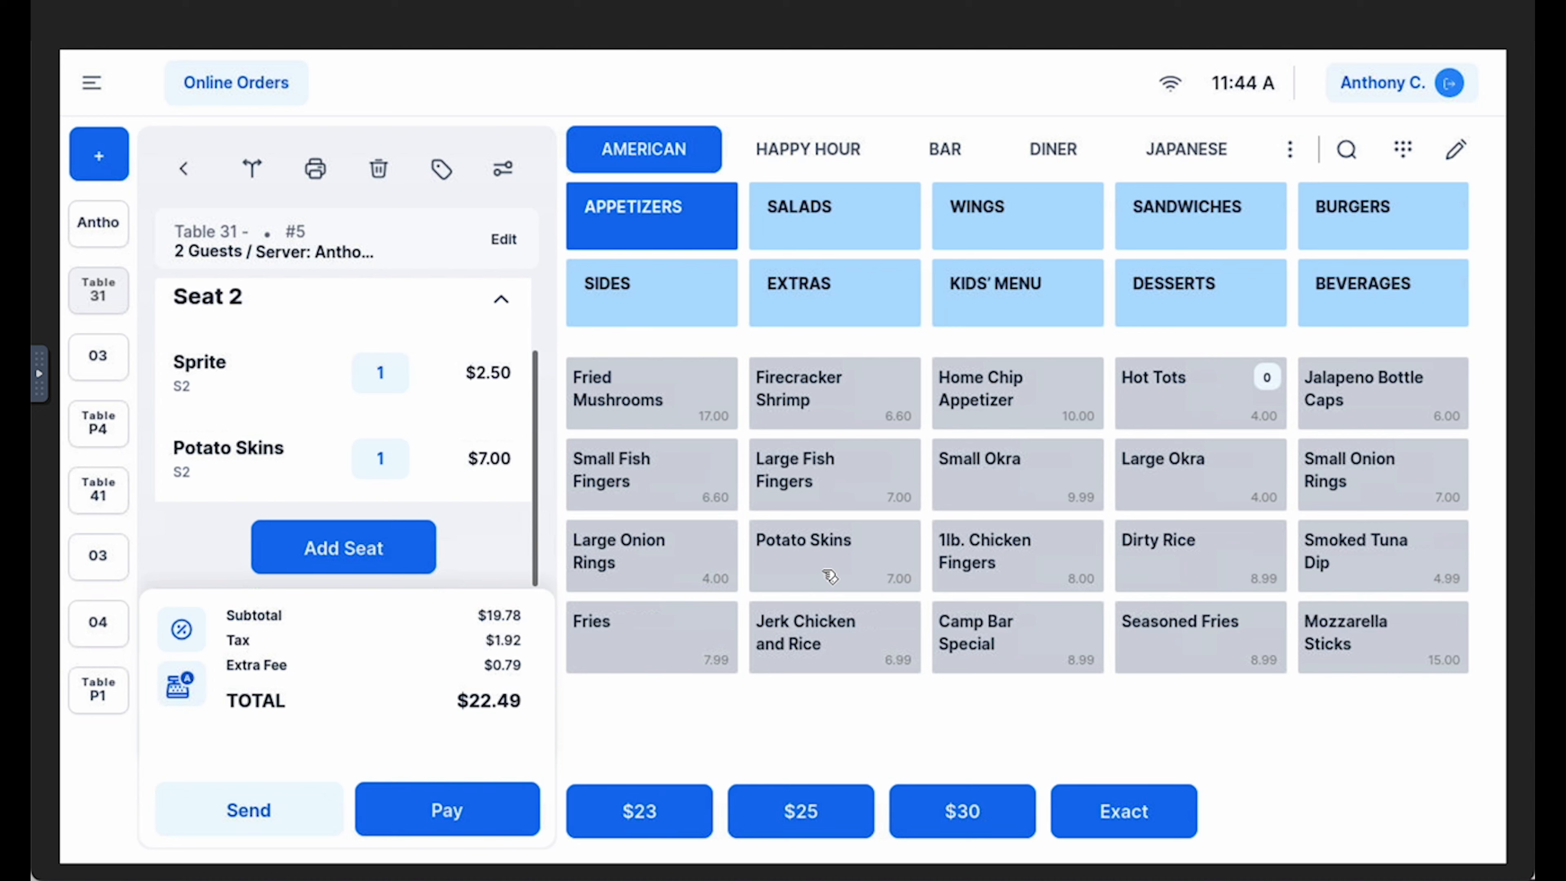
# Add seat 3 to the order with Mozzarella Sticks
pyautogui.click(364, 544)
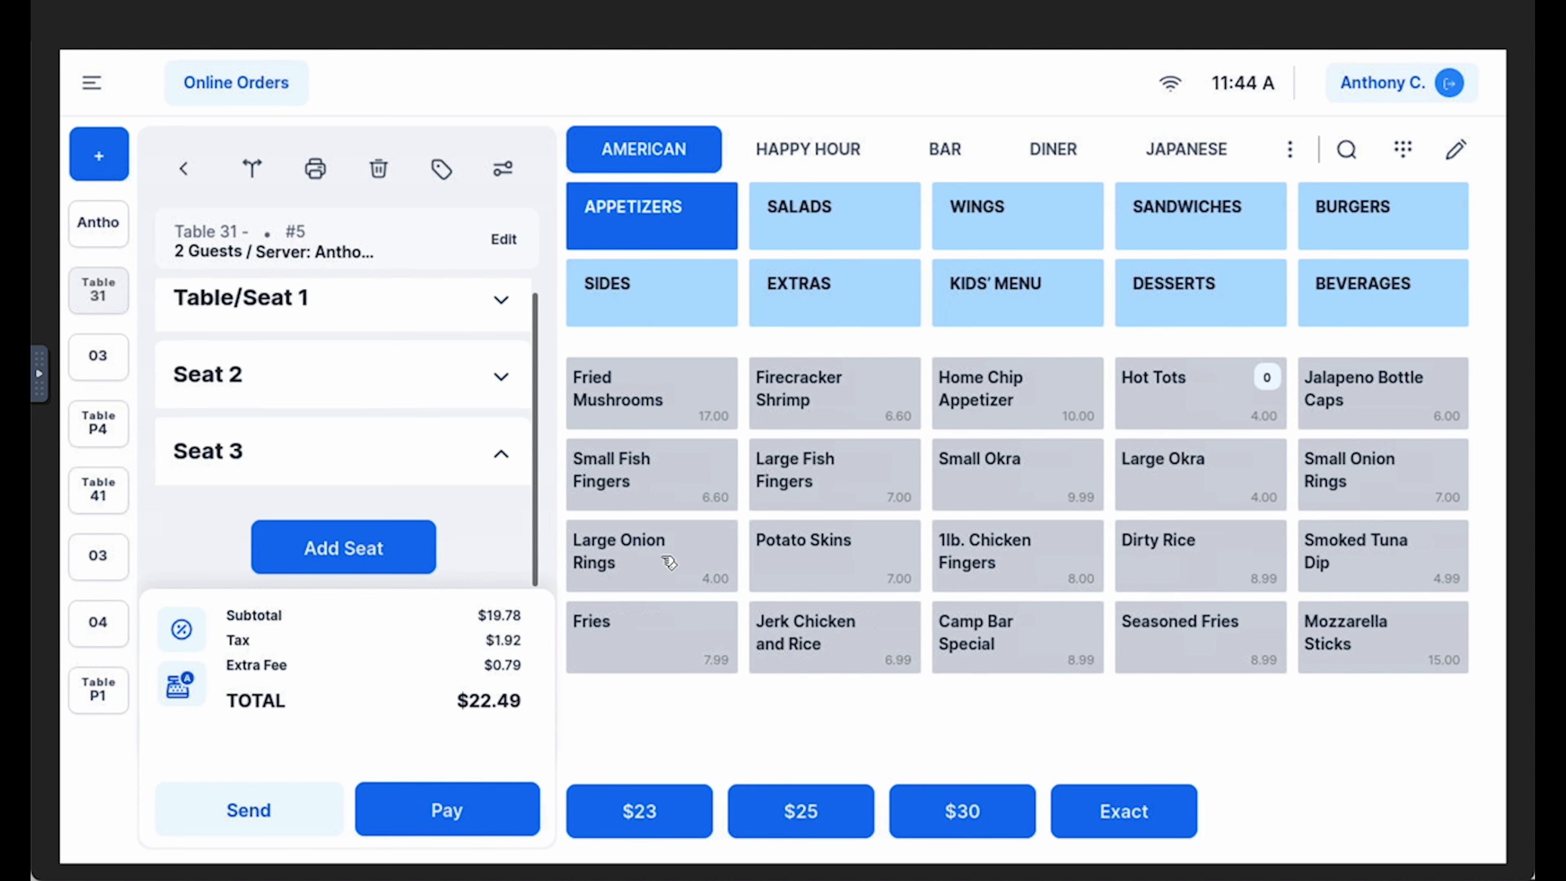
pyautogui.click(1363, 655)
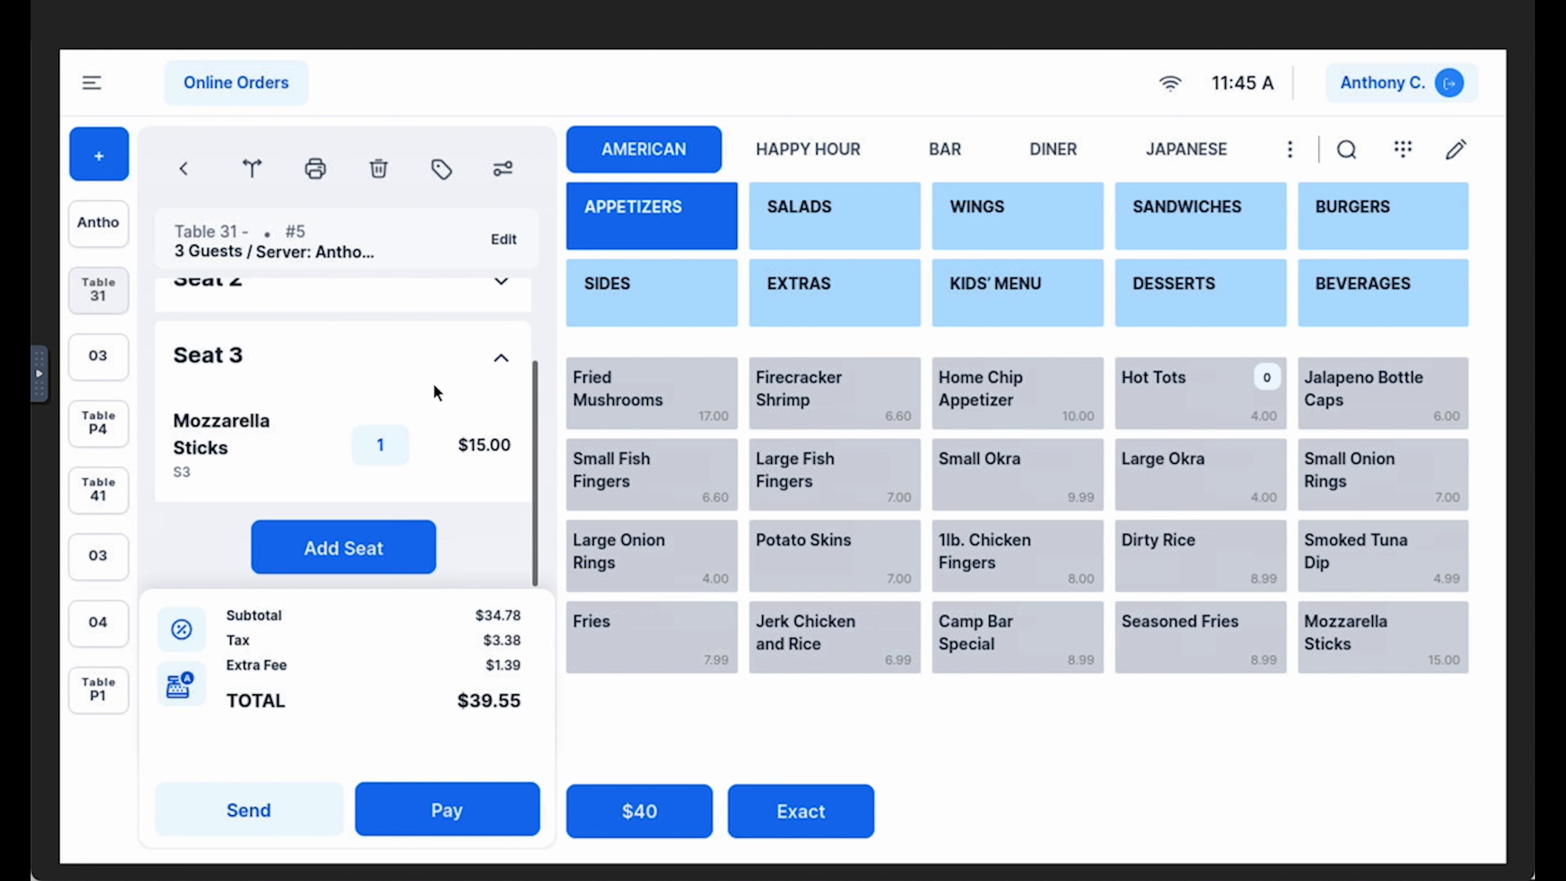
pyautogui.scroll(3, 377, 436)
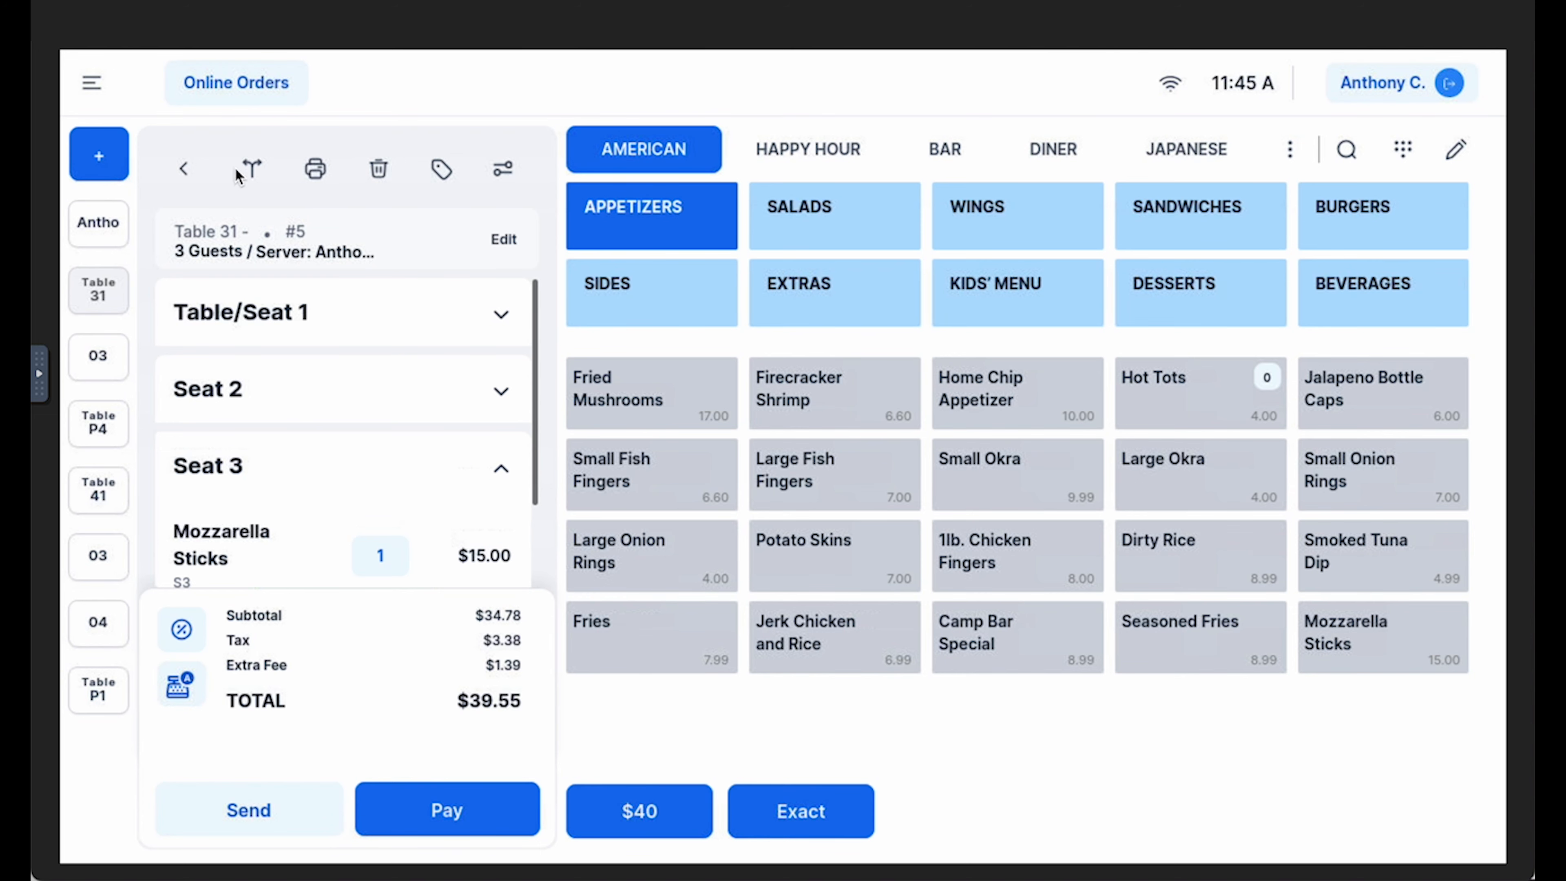
# Split table 31's check by seat so each seat gets its own check
pyautogui.click(251, 167)
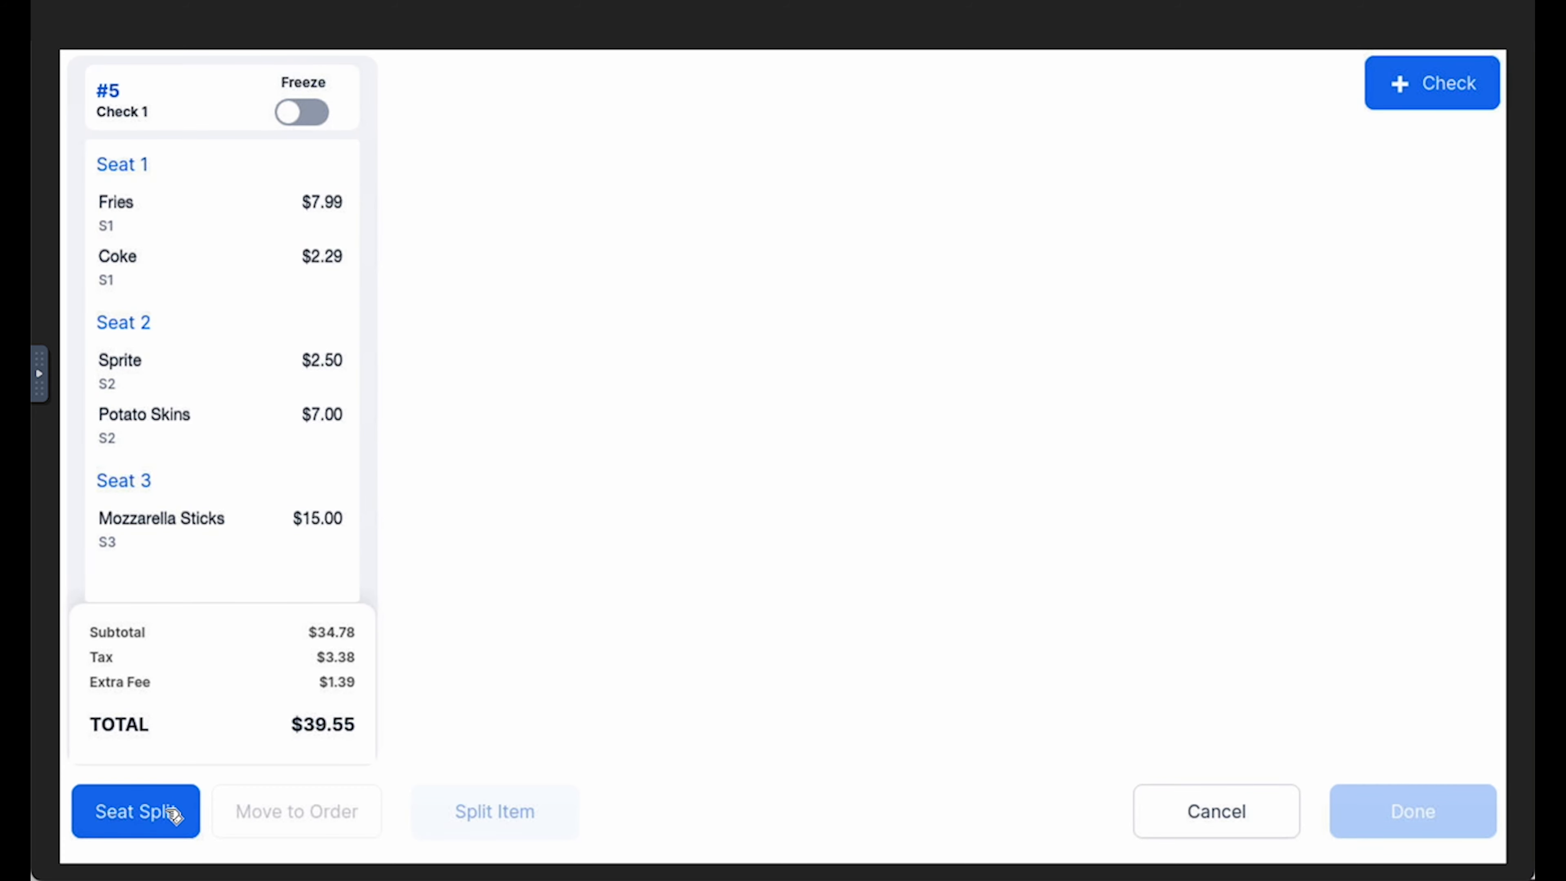
pyautogui.click(147, 834)
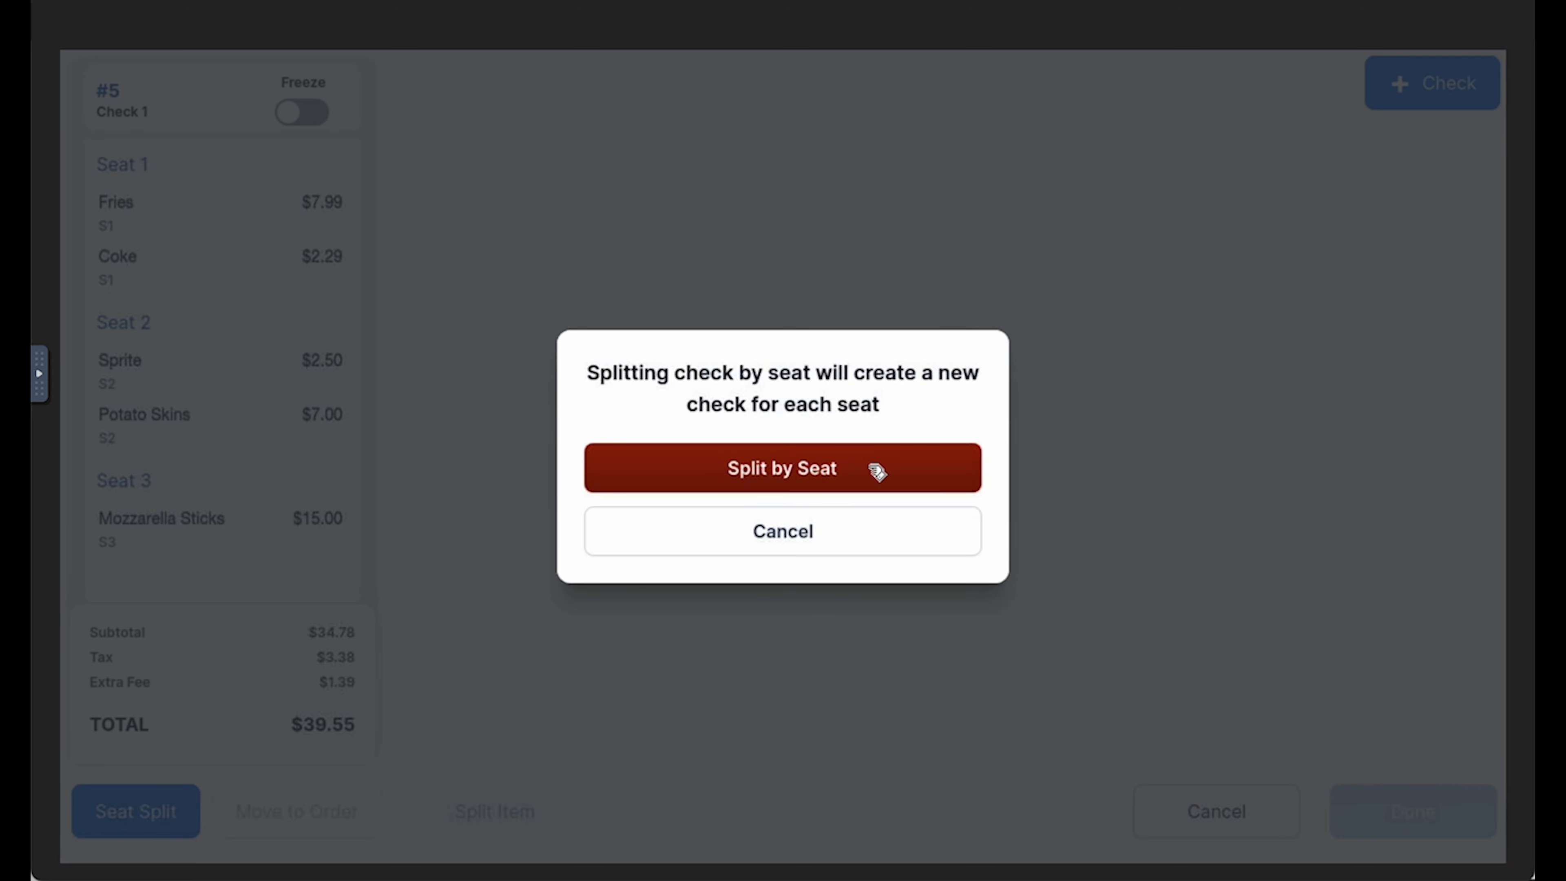
pyautogui.click(877, 472)
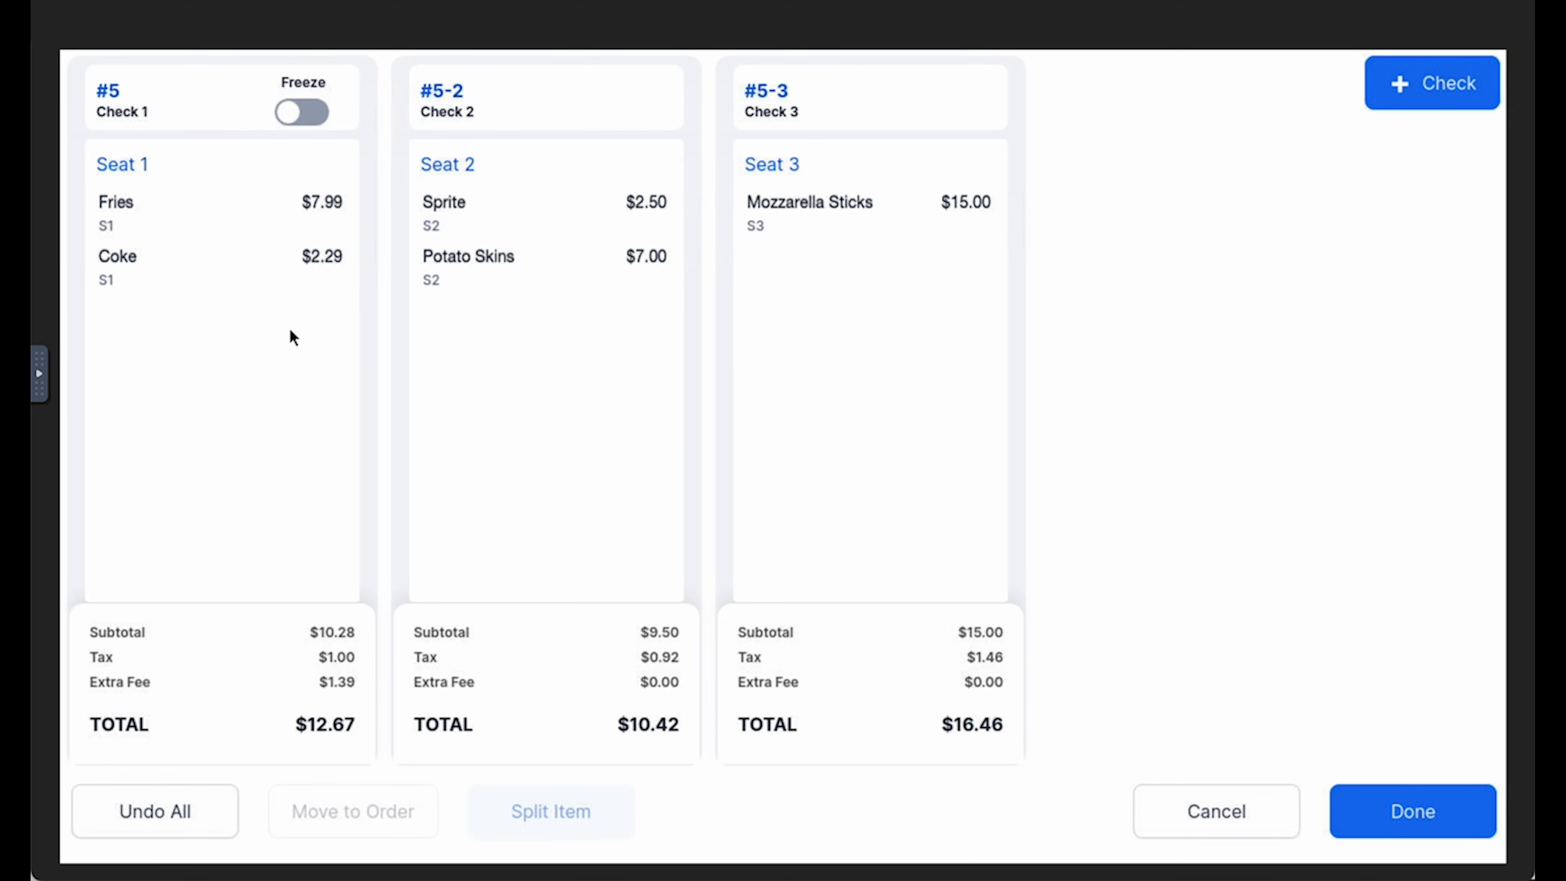
# Split seat 3's Mozzarella Sticks evenly across checks #5, #5-2 and #5-3
pyautogui.click(866, 224)
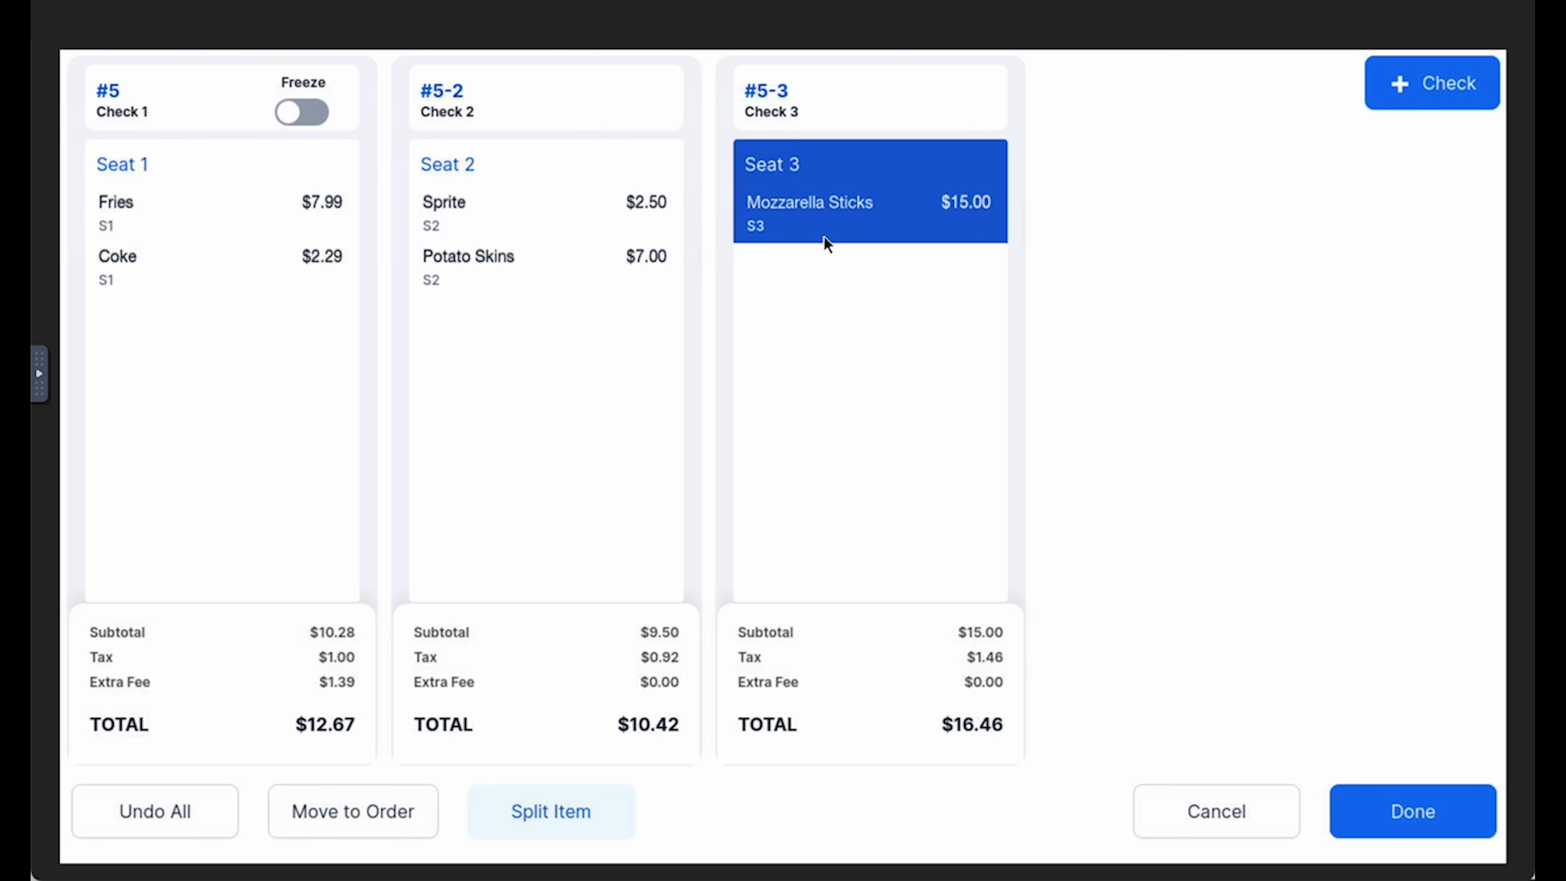
pyautogui.click(595, 816)
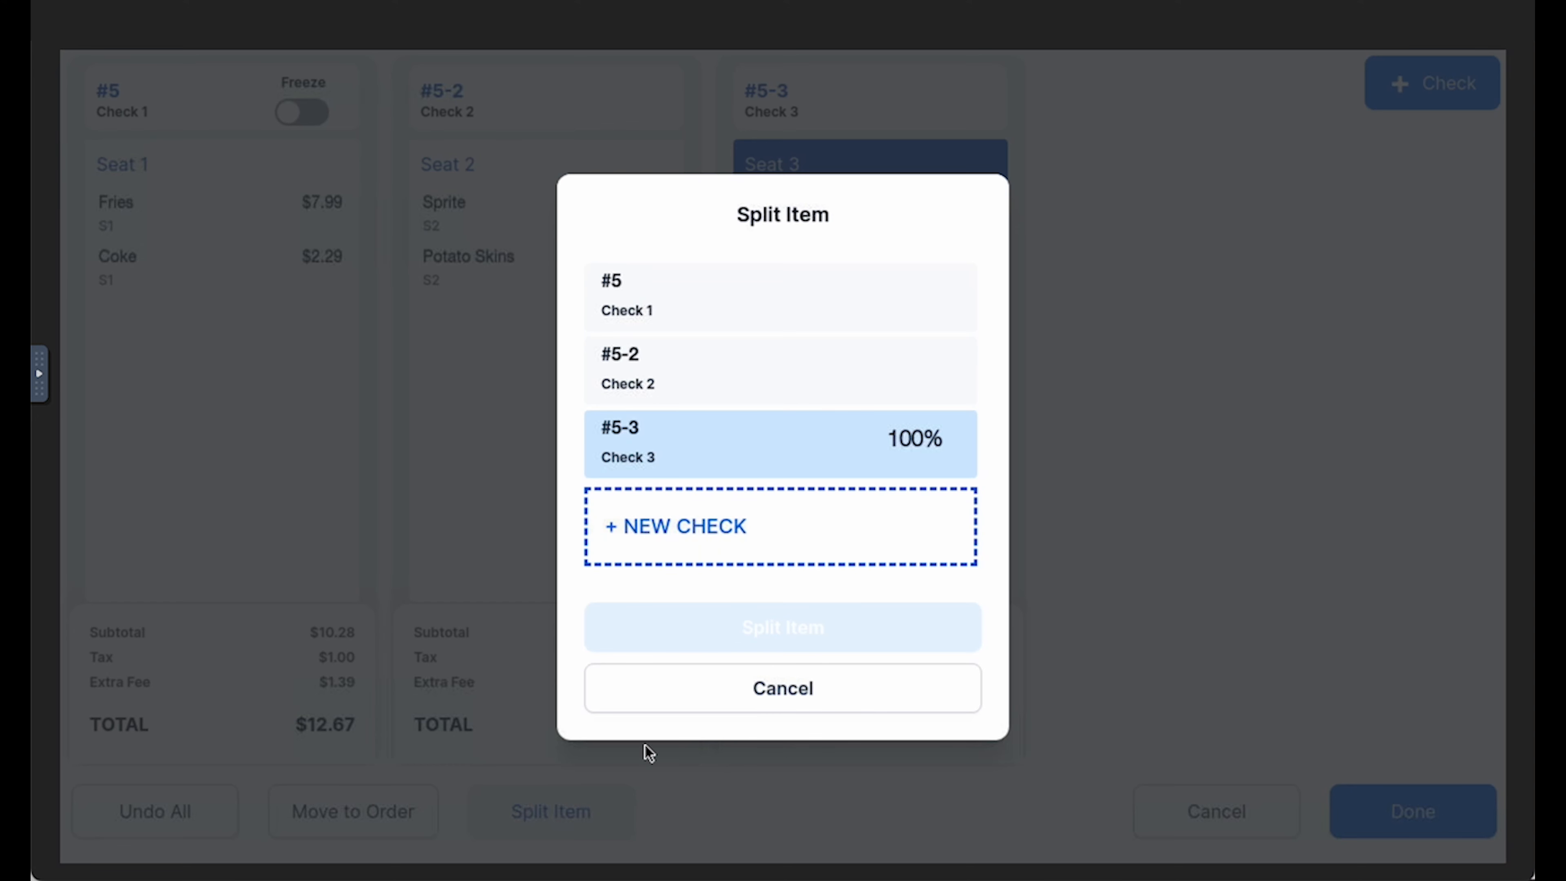
pyautogui.click(777, 357)
pyautogui.click(772, 303)
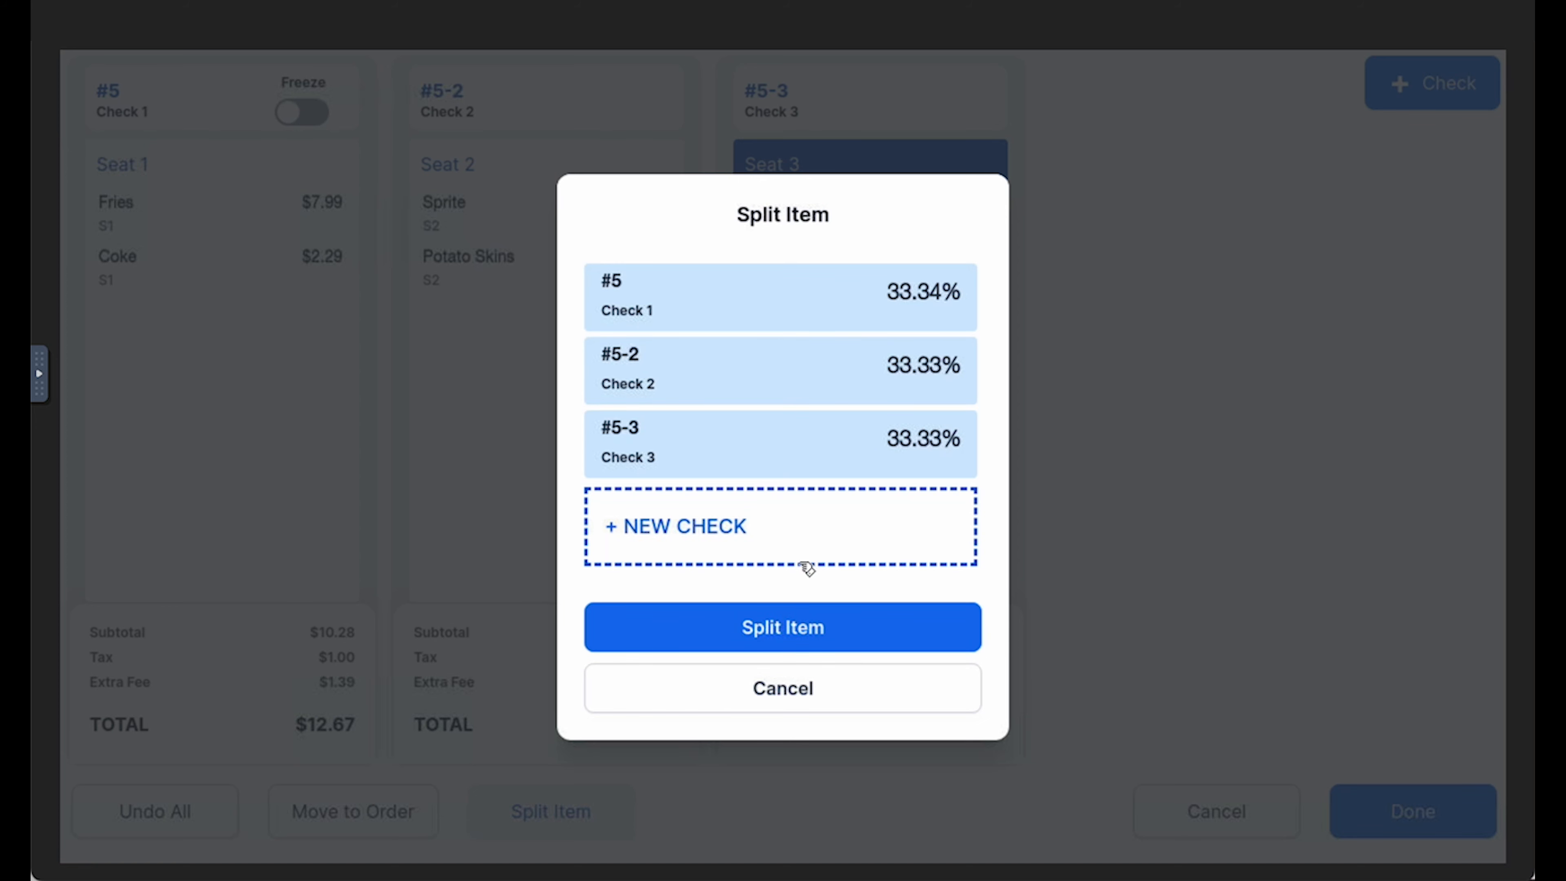
pyautogui.click(788, 636)
pyautogui.click(813, 487)
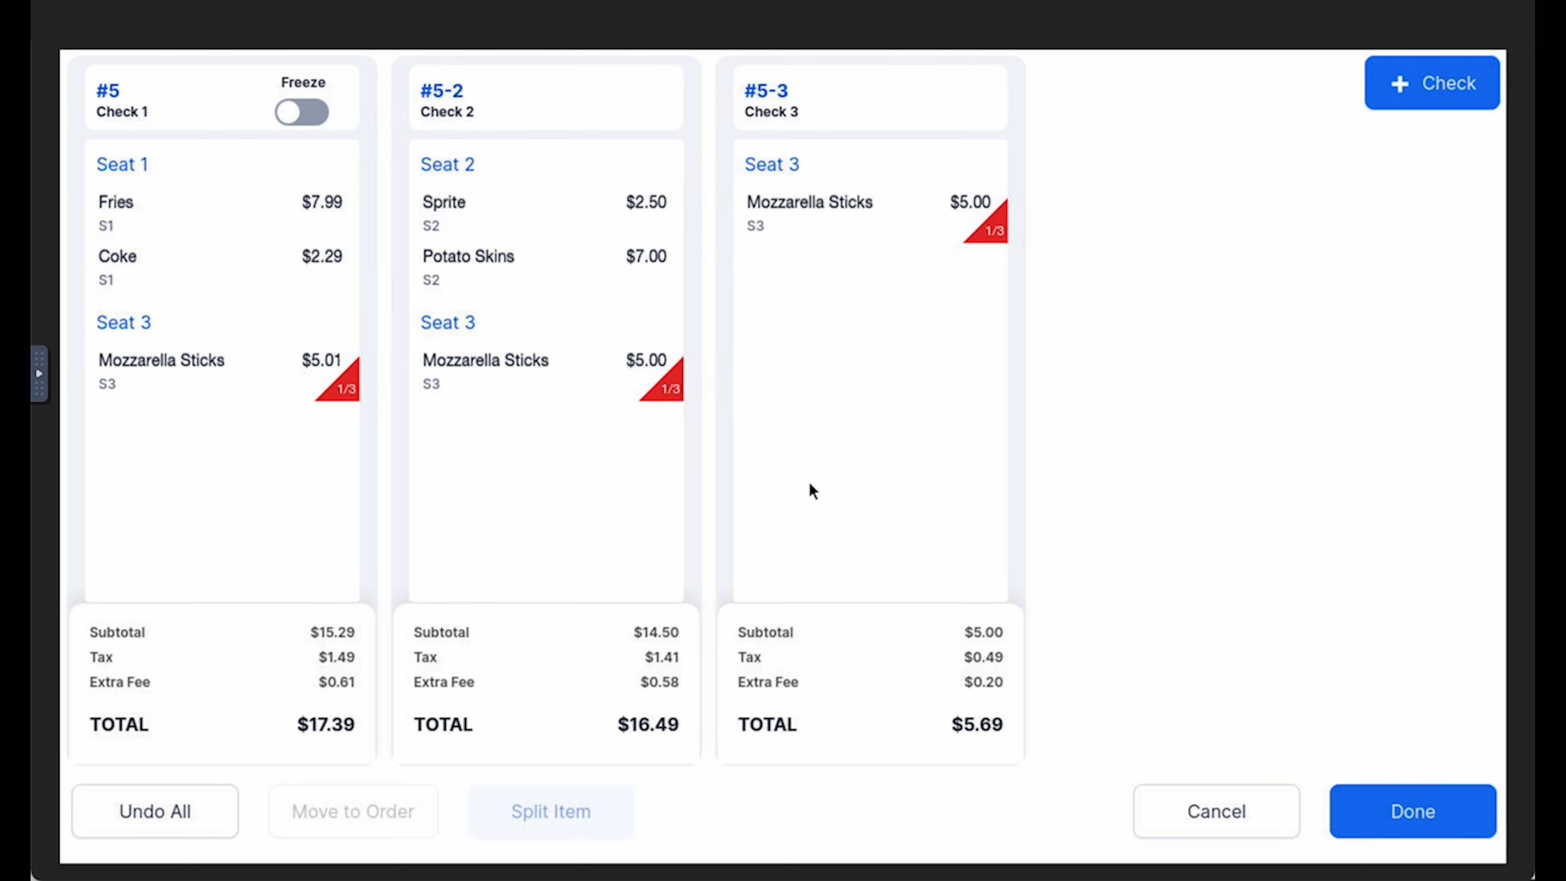
# Undo all check splits, including the seat split and the shared Mozzarella Sticks
pyautogui.click(213, 799)
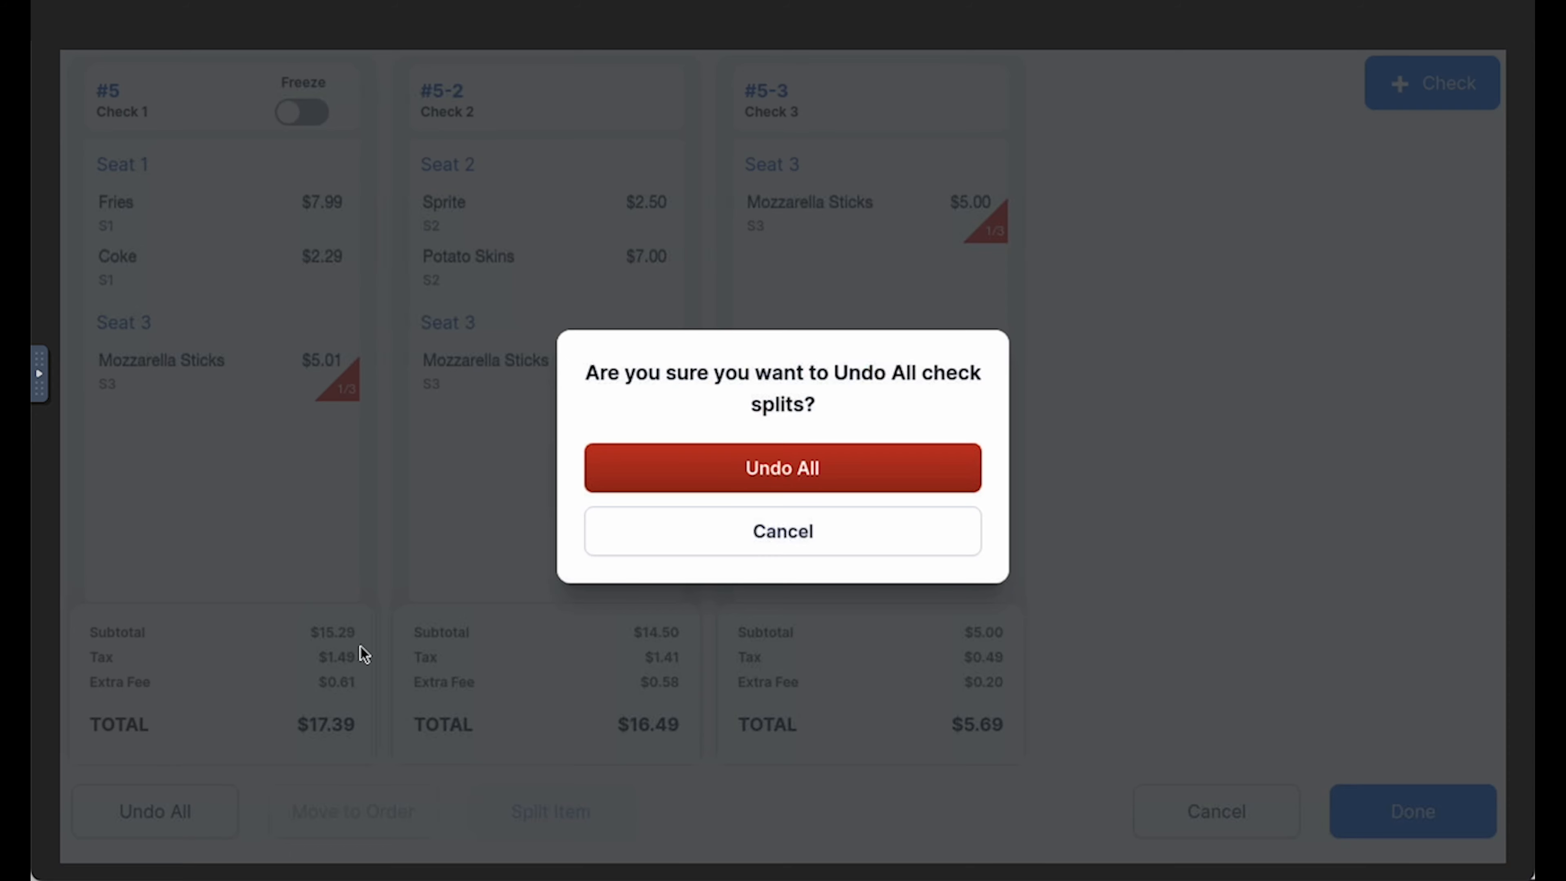
pyautogui.click(673, 463)
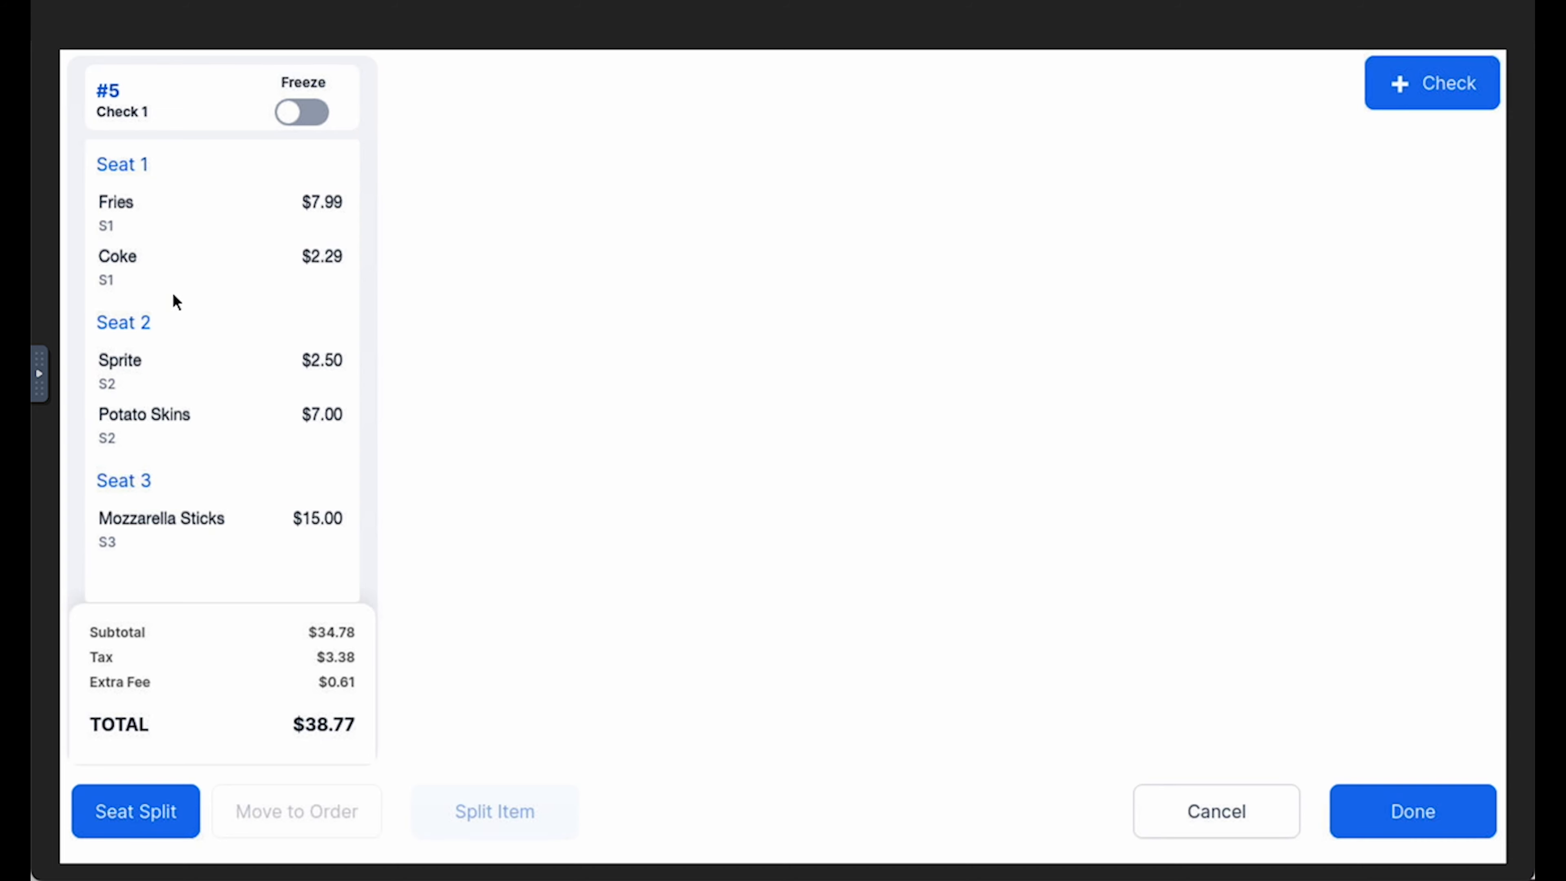
# Move the Mozzarella Sticks to a new second check, and the Coke and Potato Skins to a new third check
pyautogui.click(231, 524)
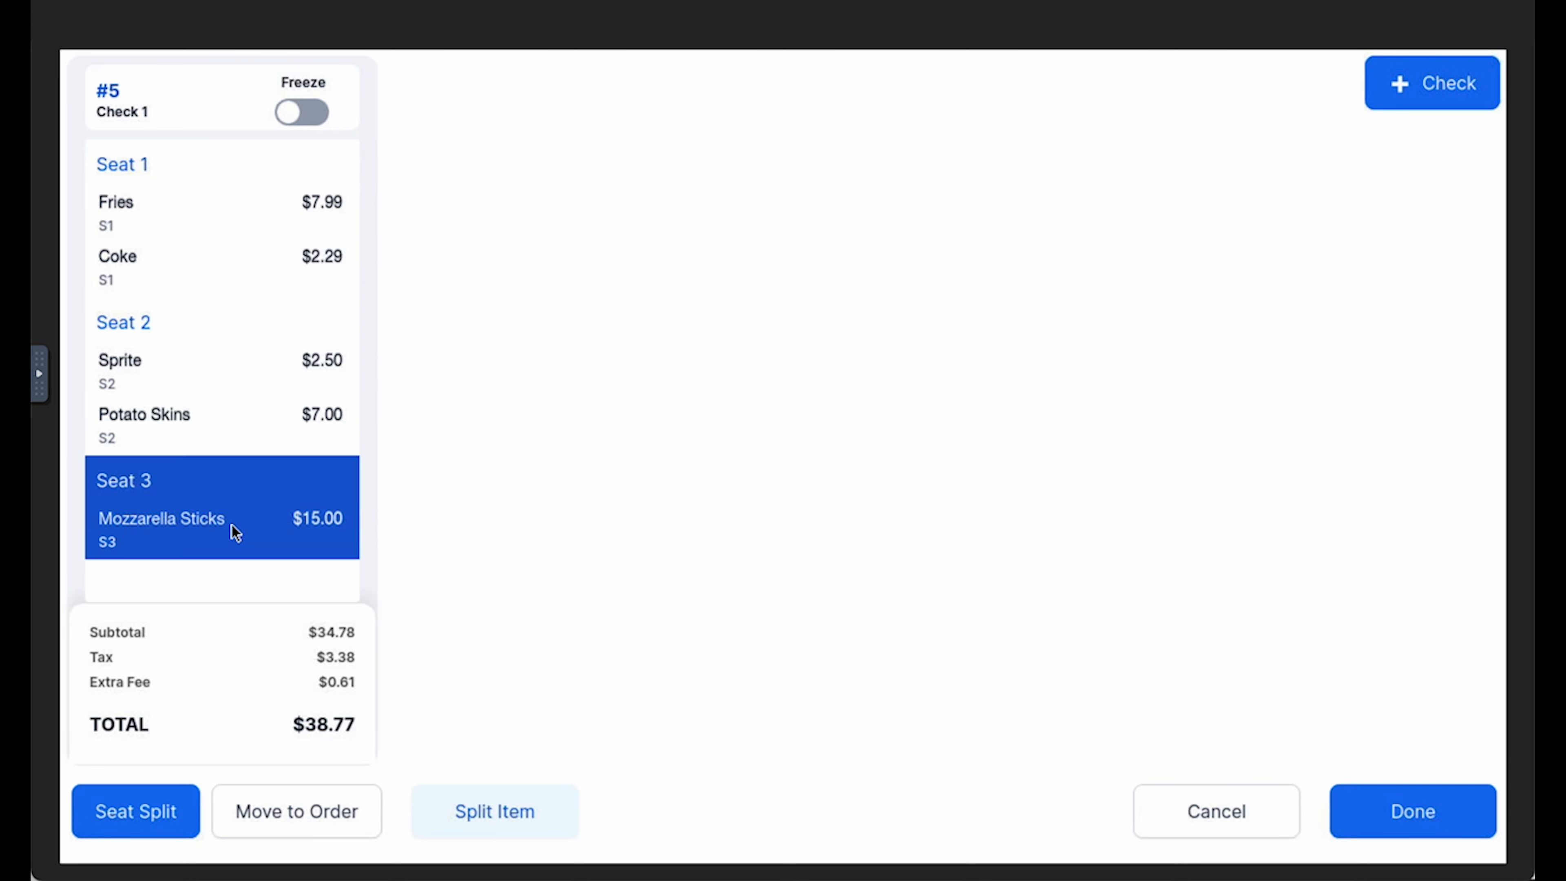
pyautogui.click(1440, 91)
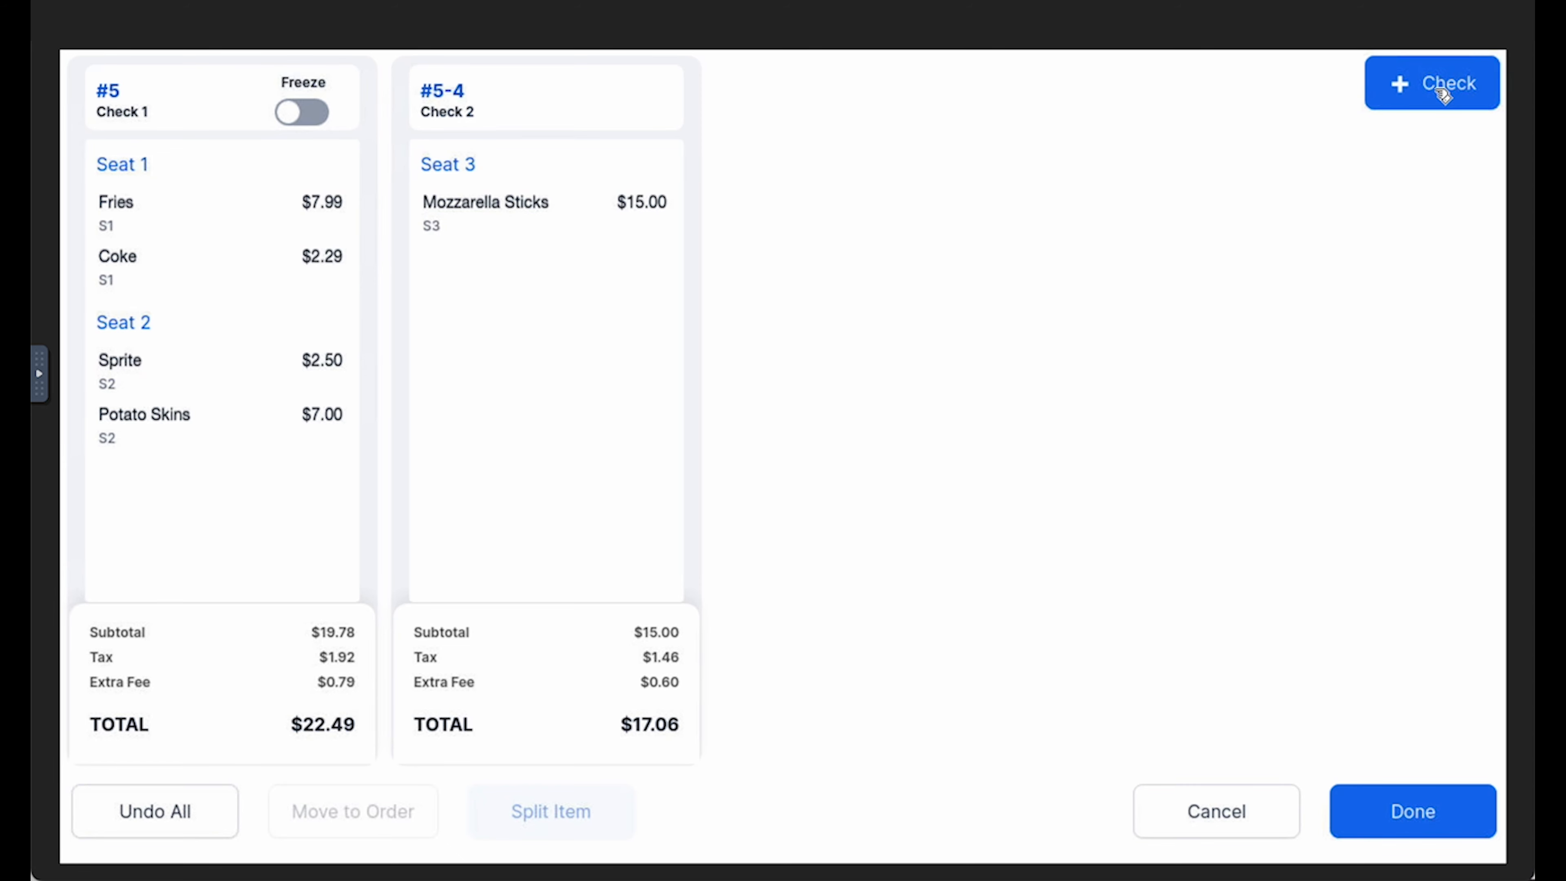
pyautogui.click(1443, 93)
pyautogui.click(174, 426)
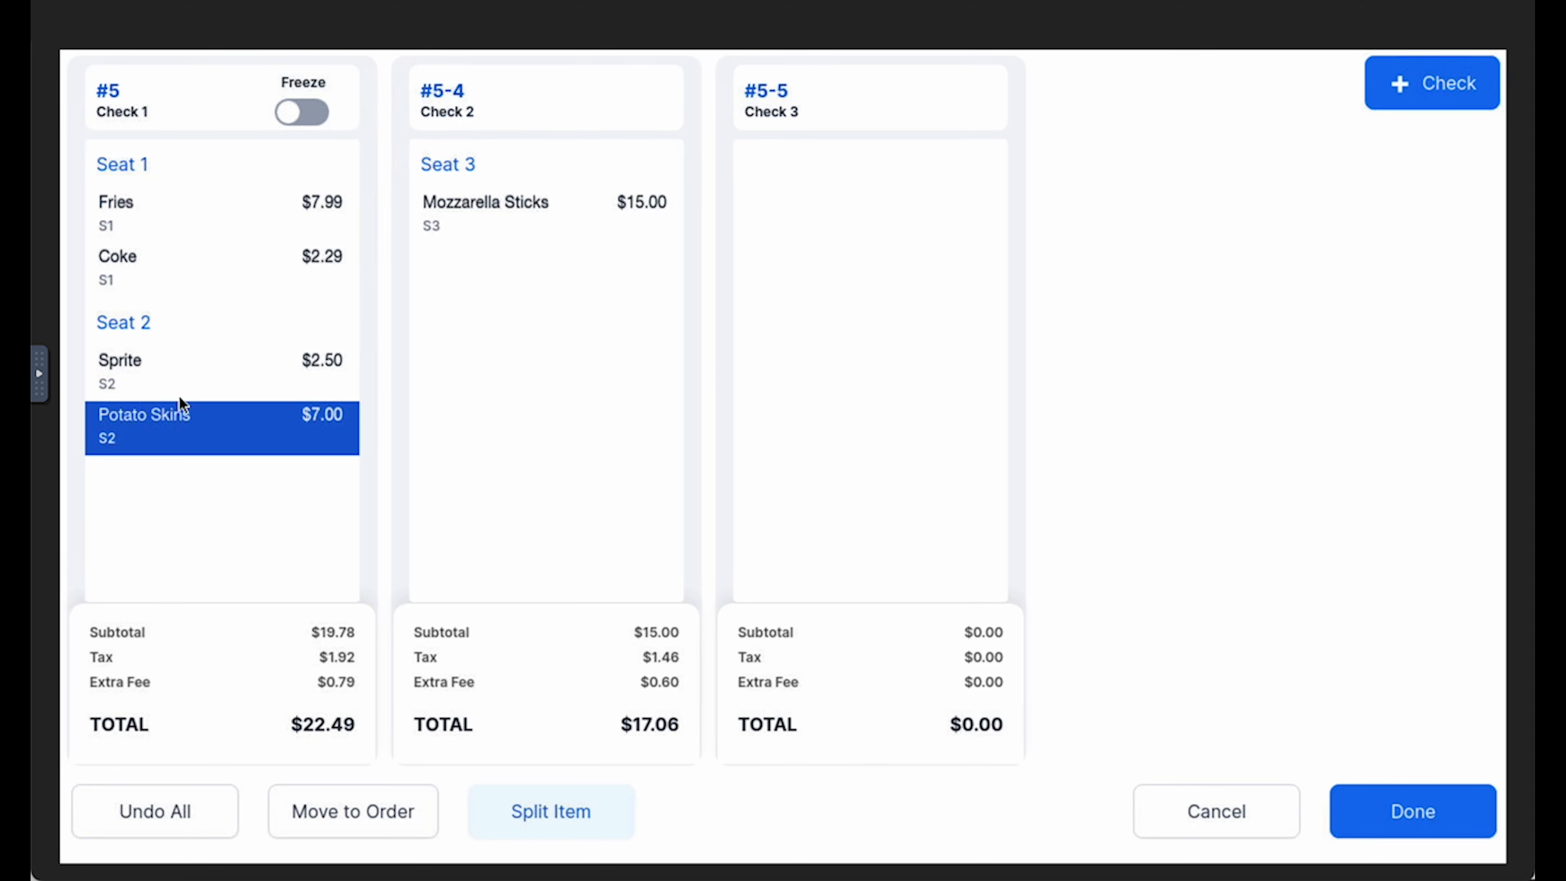
pyautogui.click(195, 272)
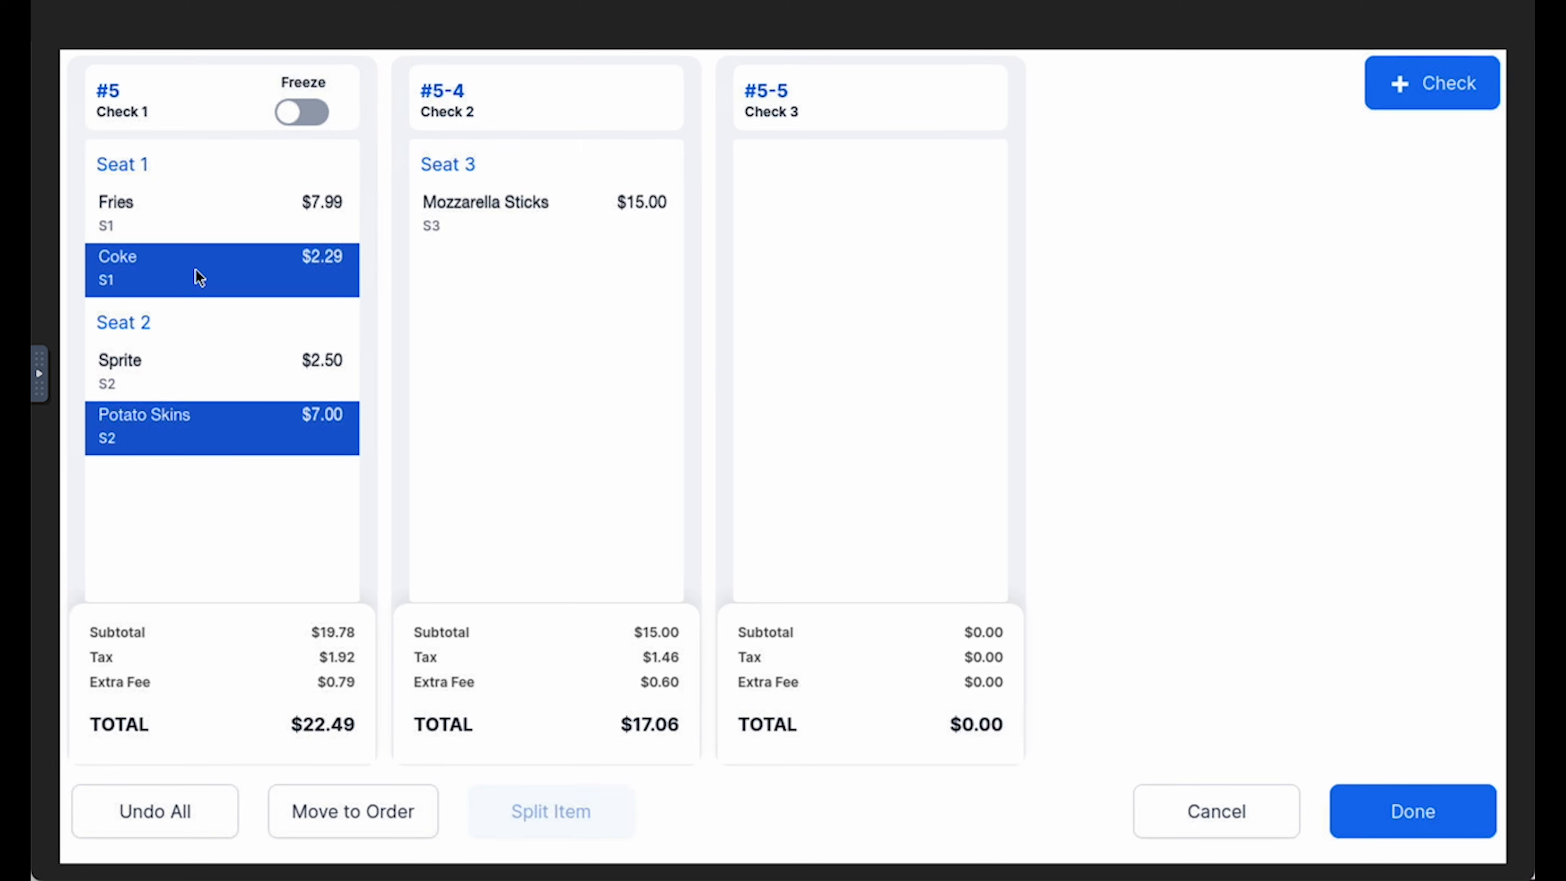
pyautogui.click(889, 294)
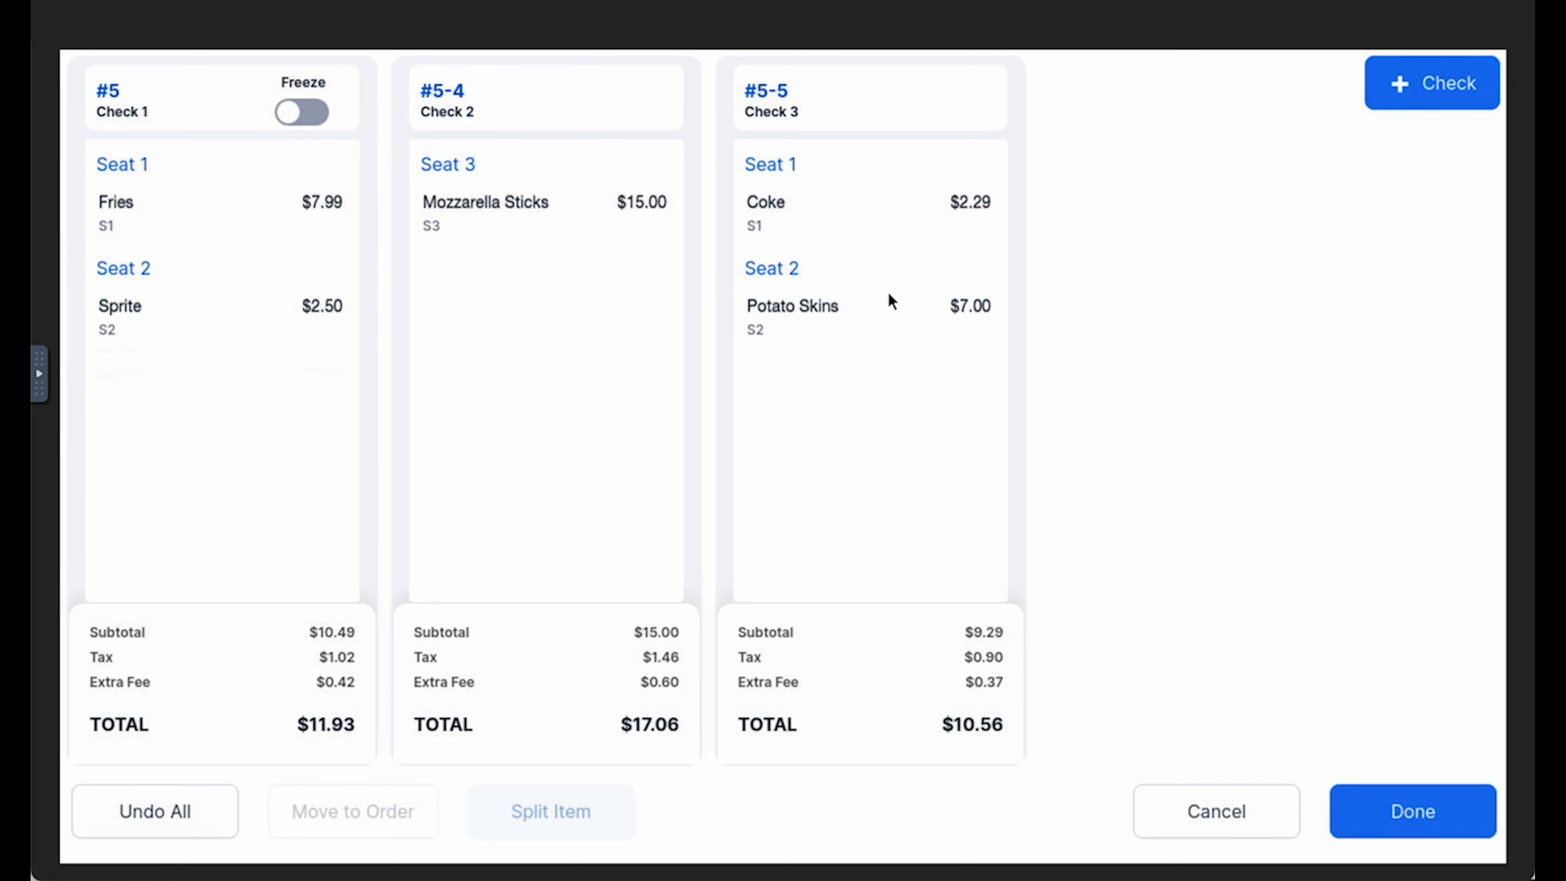
# Undo all check splits and return to table 31's order without saving a split
pyautogui.click(224, 809)
pyautogui.click(823, 477)
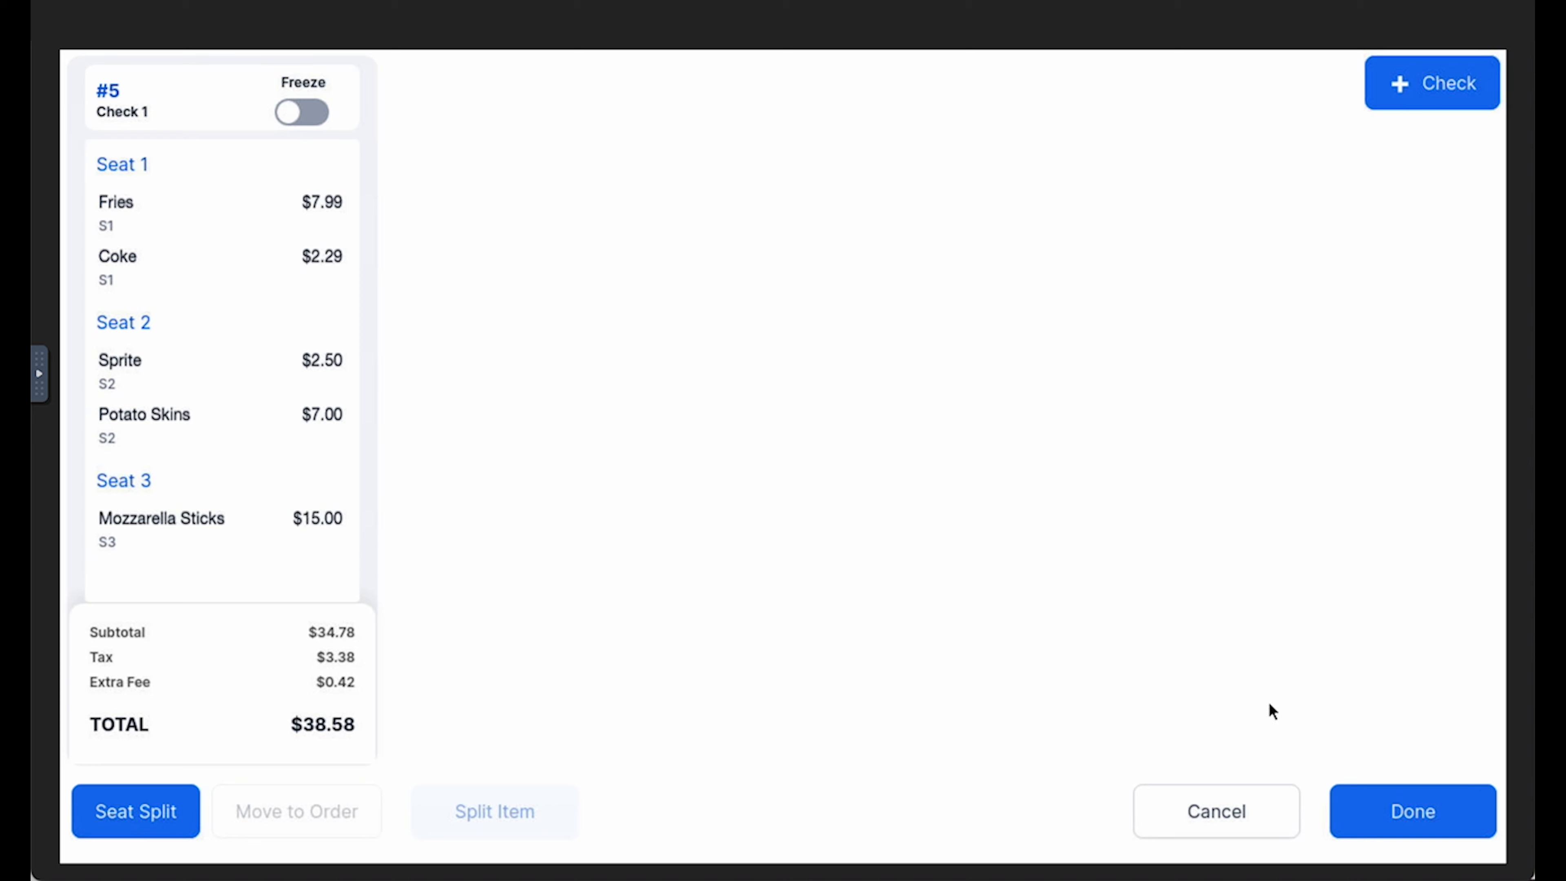
pyautogui.click(1218, 812)
pyautogui.click(857, 505)
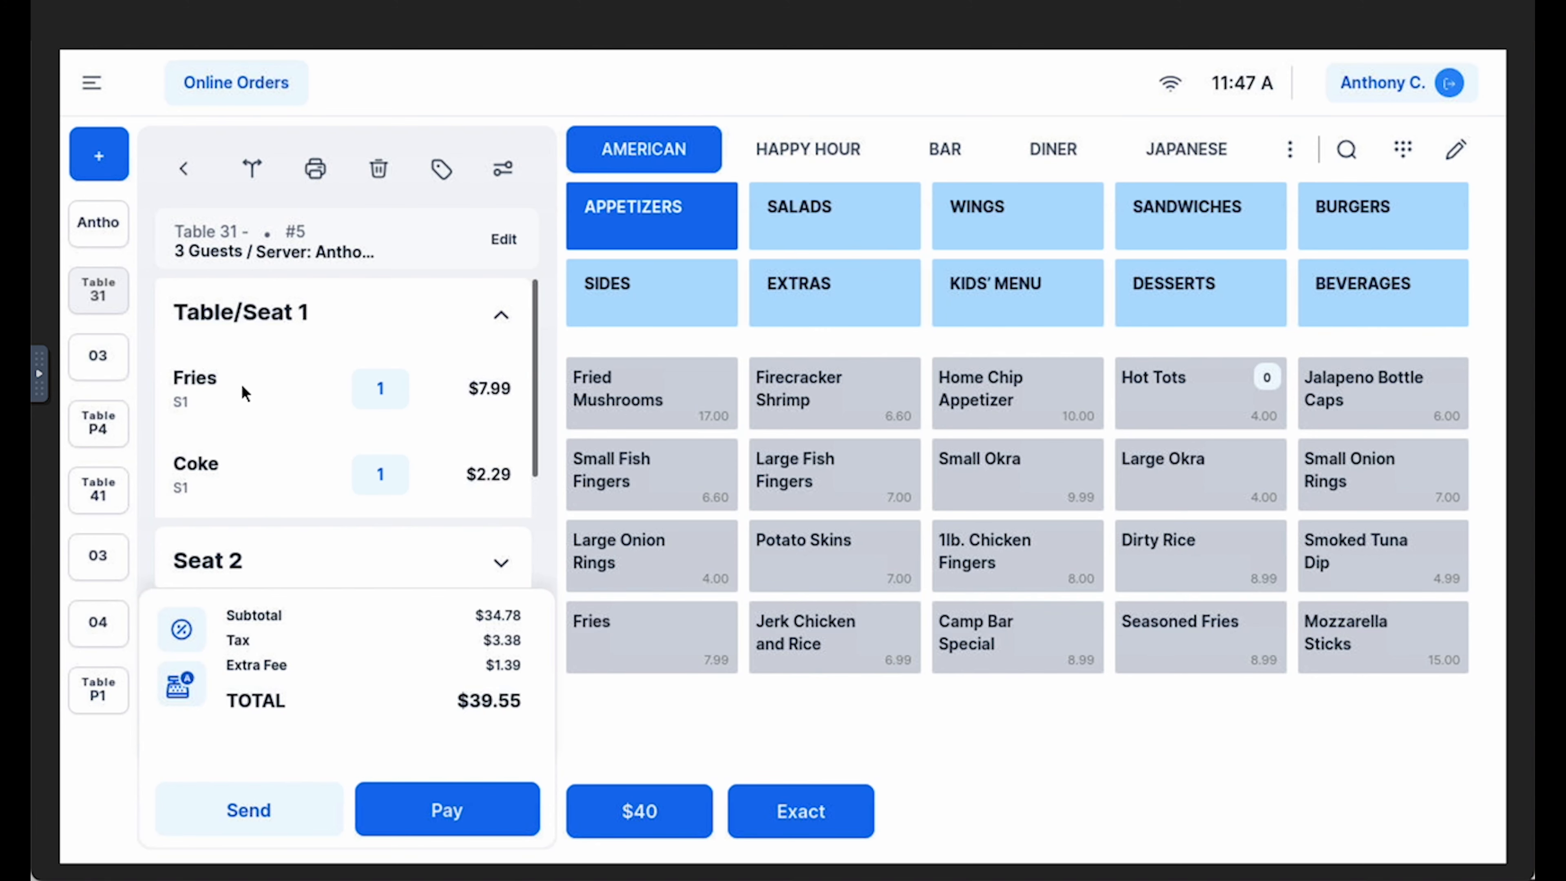
# Increase the quantity of seat 1's Fries to 2
pyautogui.moveTo(250, 387); pyautogui.dragTo(426, 395)
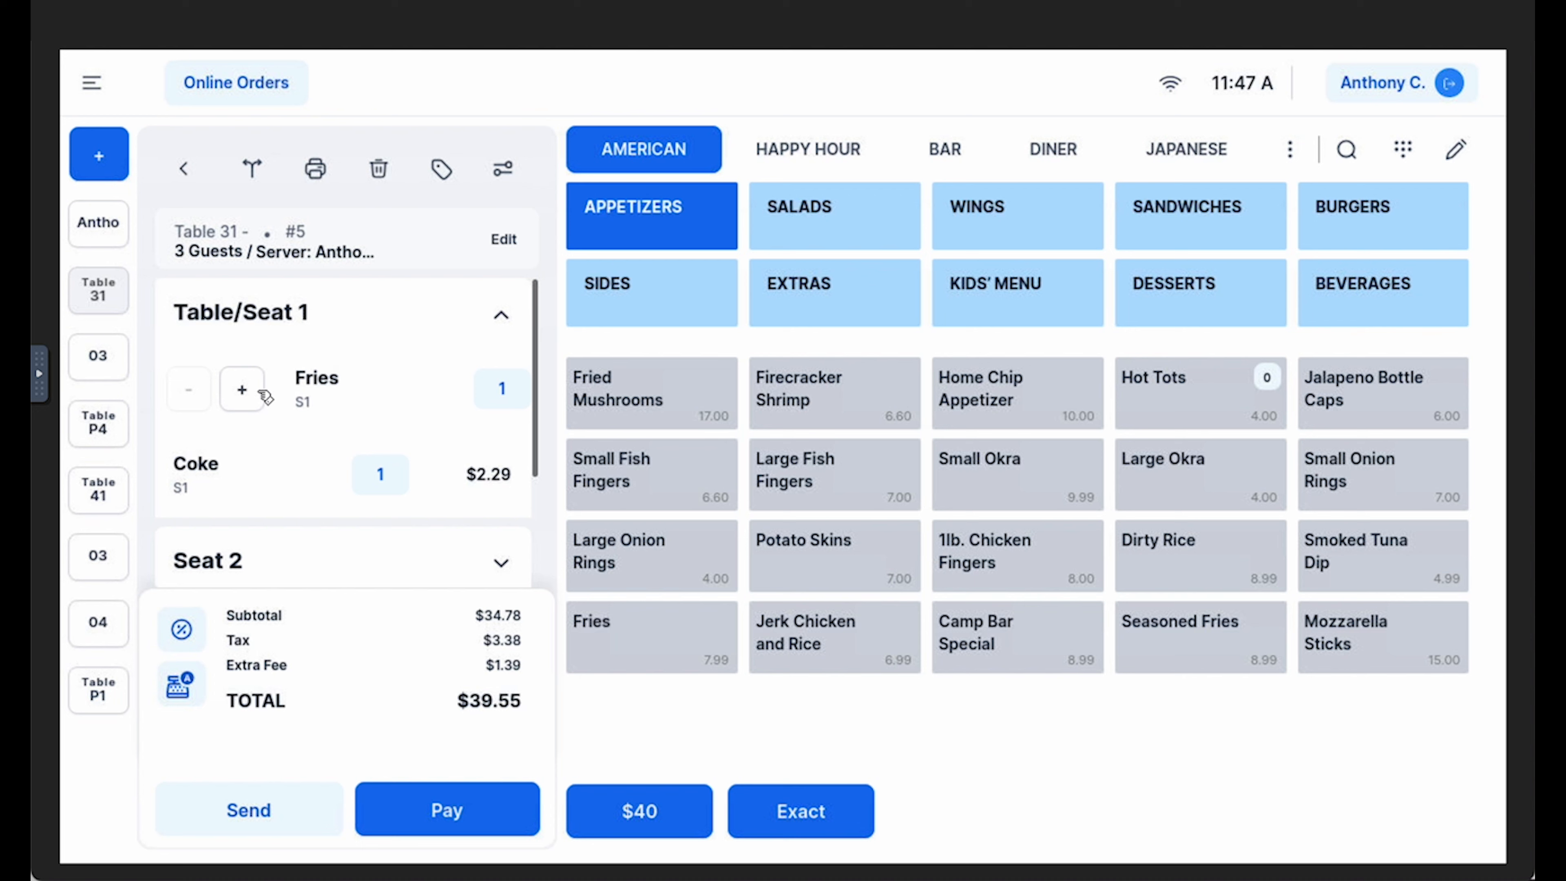
pyautogui.click(245, 391)
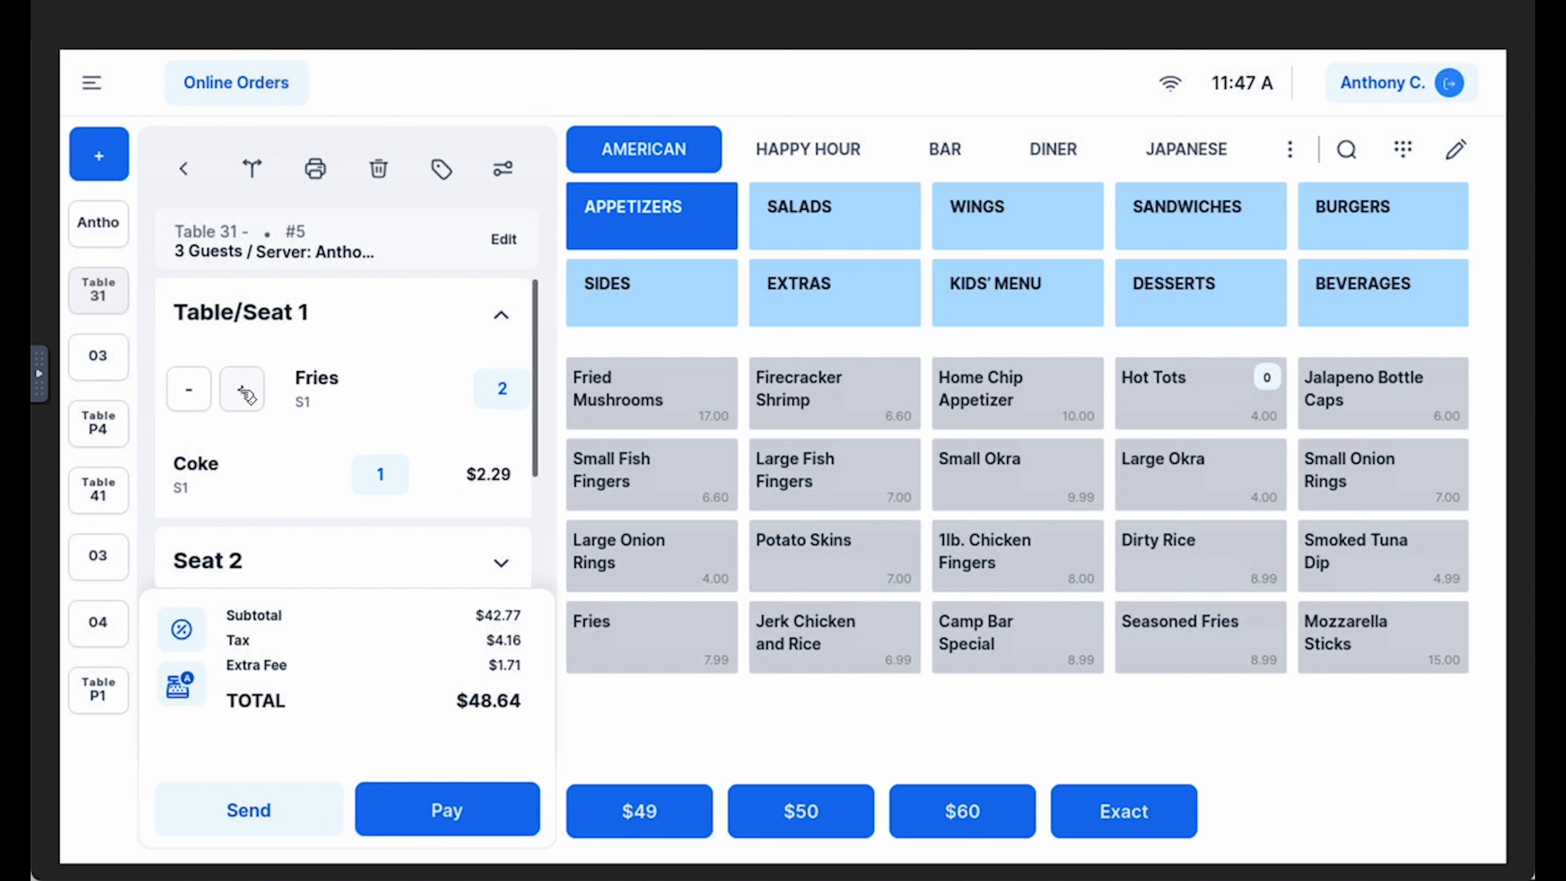
pyautogui.click(244, 391)
pyautogui.click(190, 390)
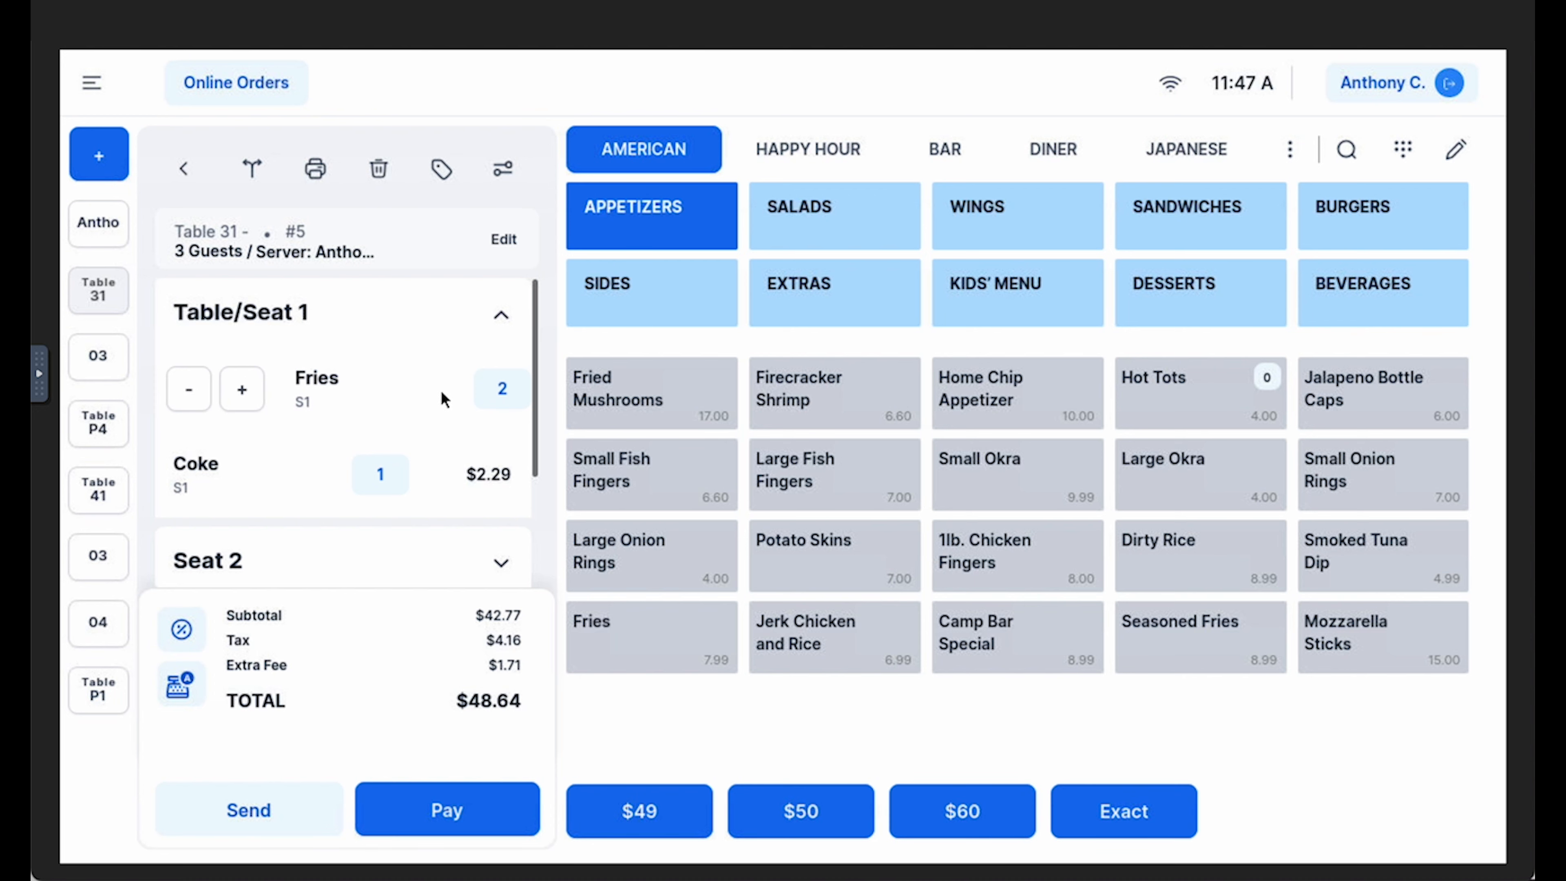
pyautogui.click(364, 402)
# Delete the Fries from seat 1's order and add one Fries again from the appetizers
pyautogui.moveTo(395, 393); pyautogui.dragTo(272, 409)
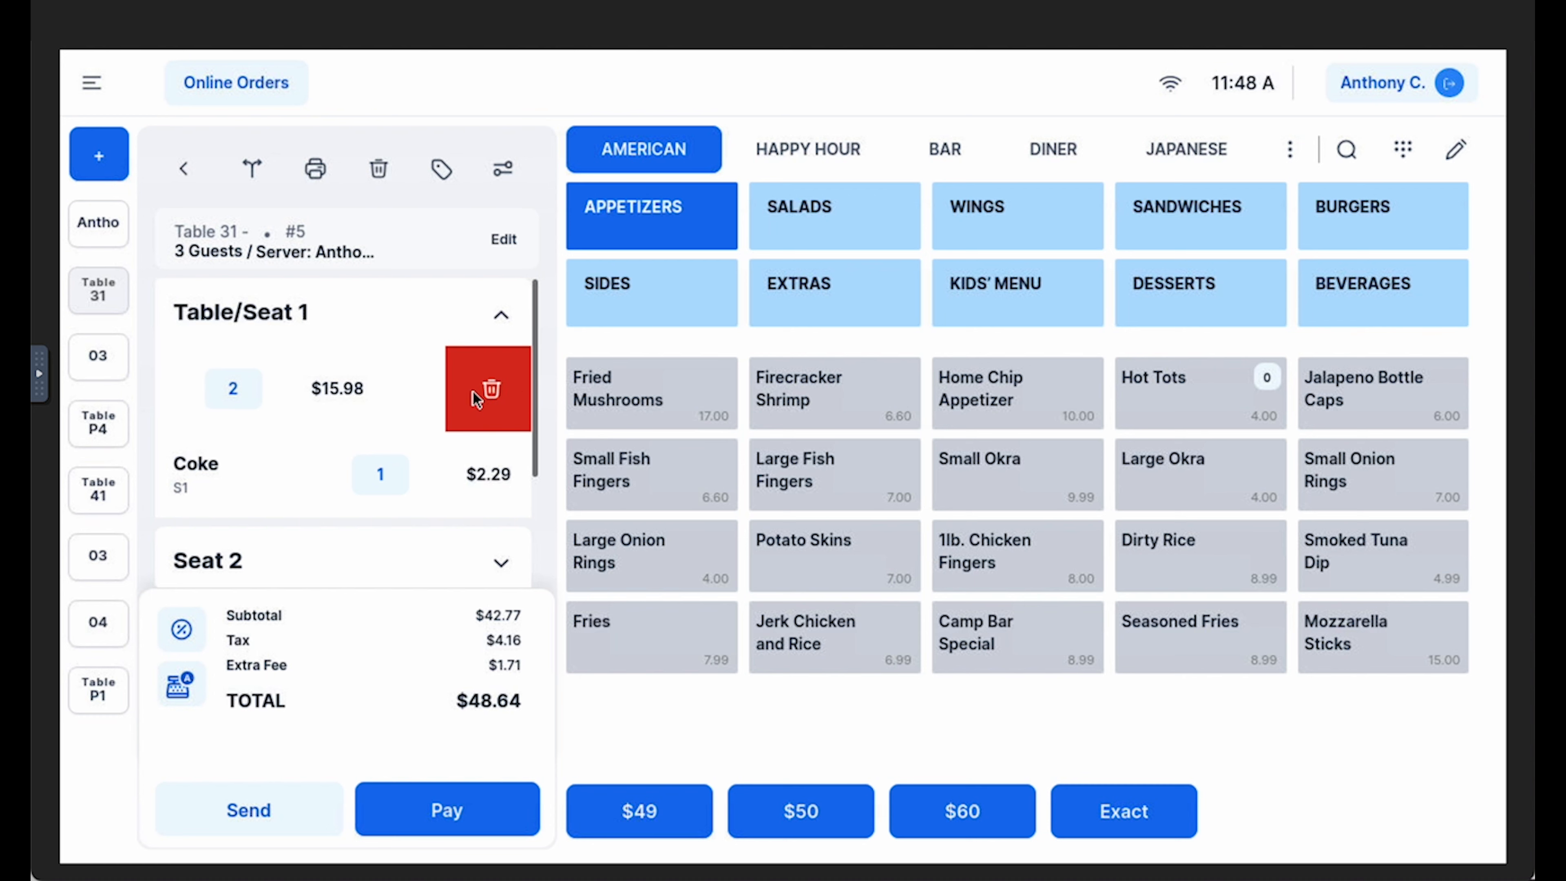
pyautogui.click(476, 400)
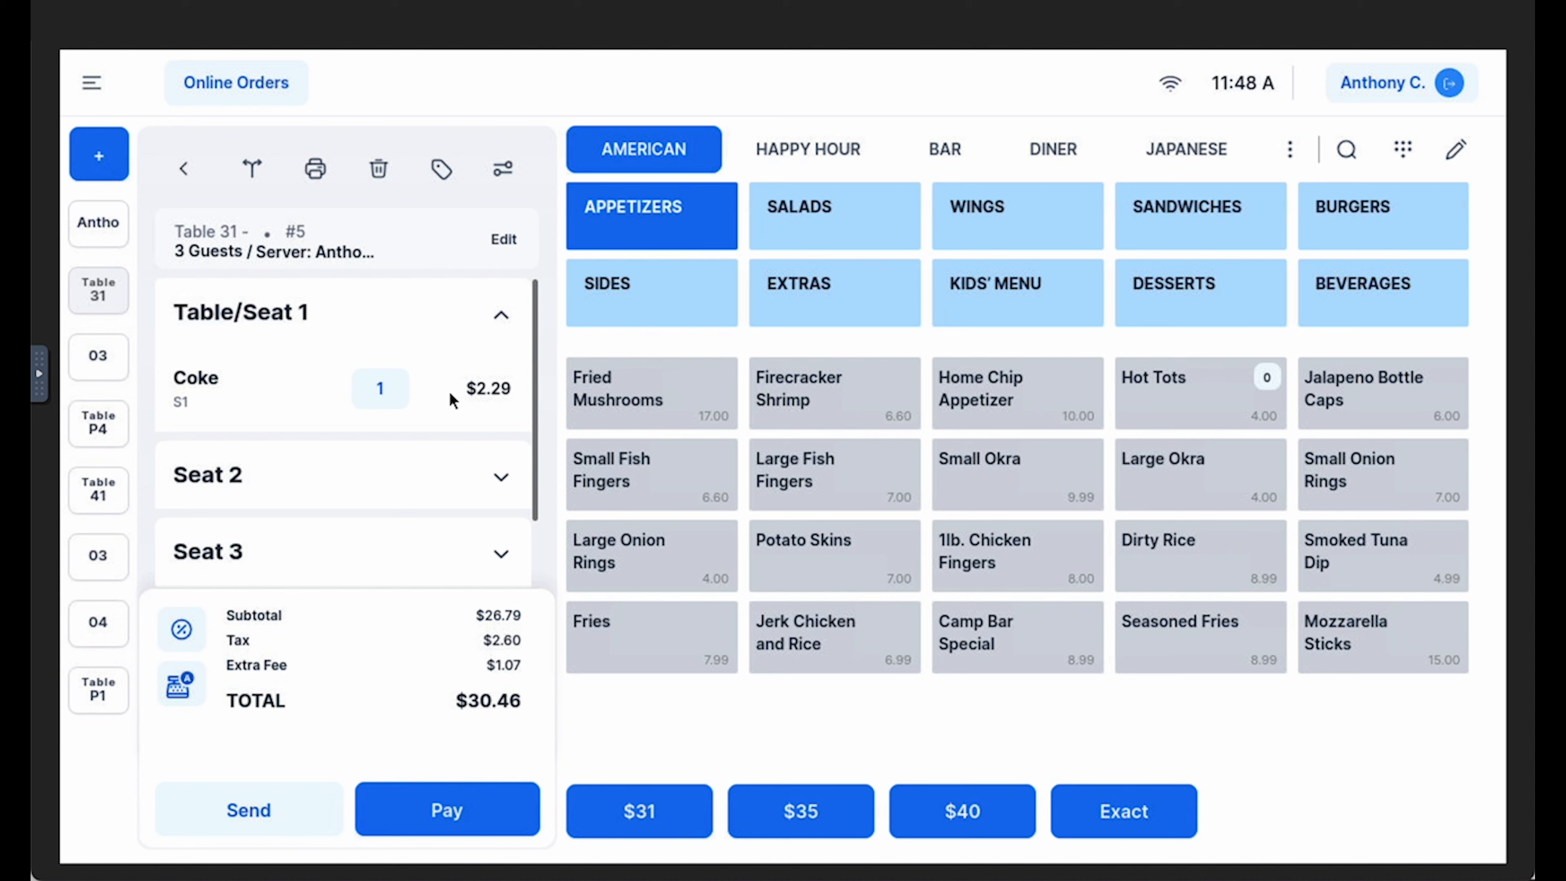
pyautogui.click(663, 644)
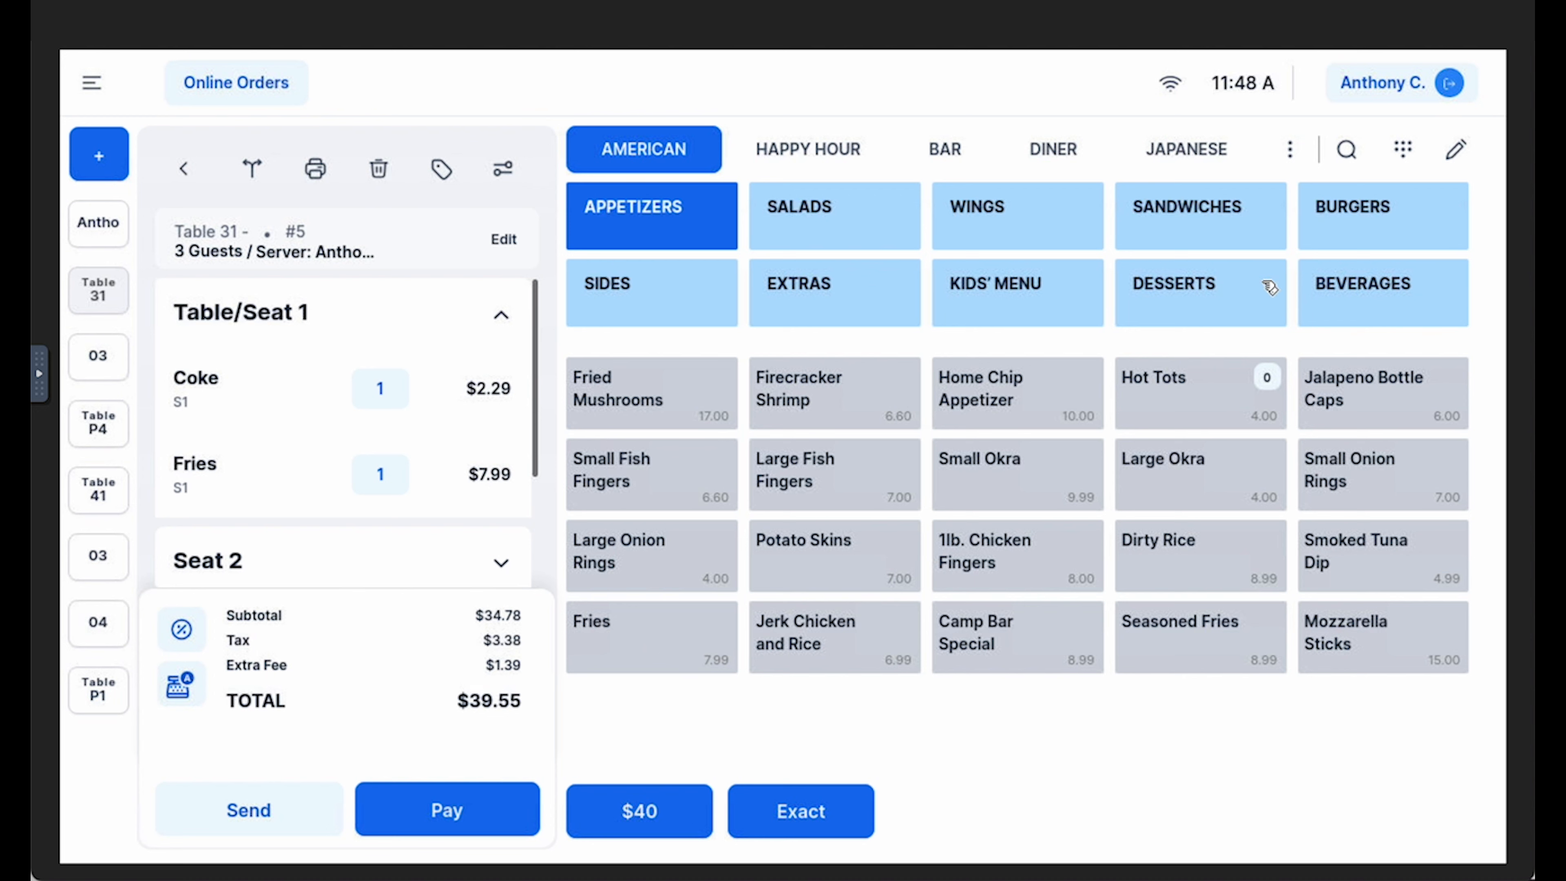
# Start a Bacon & Cheddar burger for seat 1 and try to save it without choosing any modifiers
pyautogui.click(1381, 237)
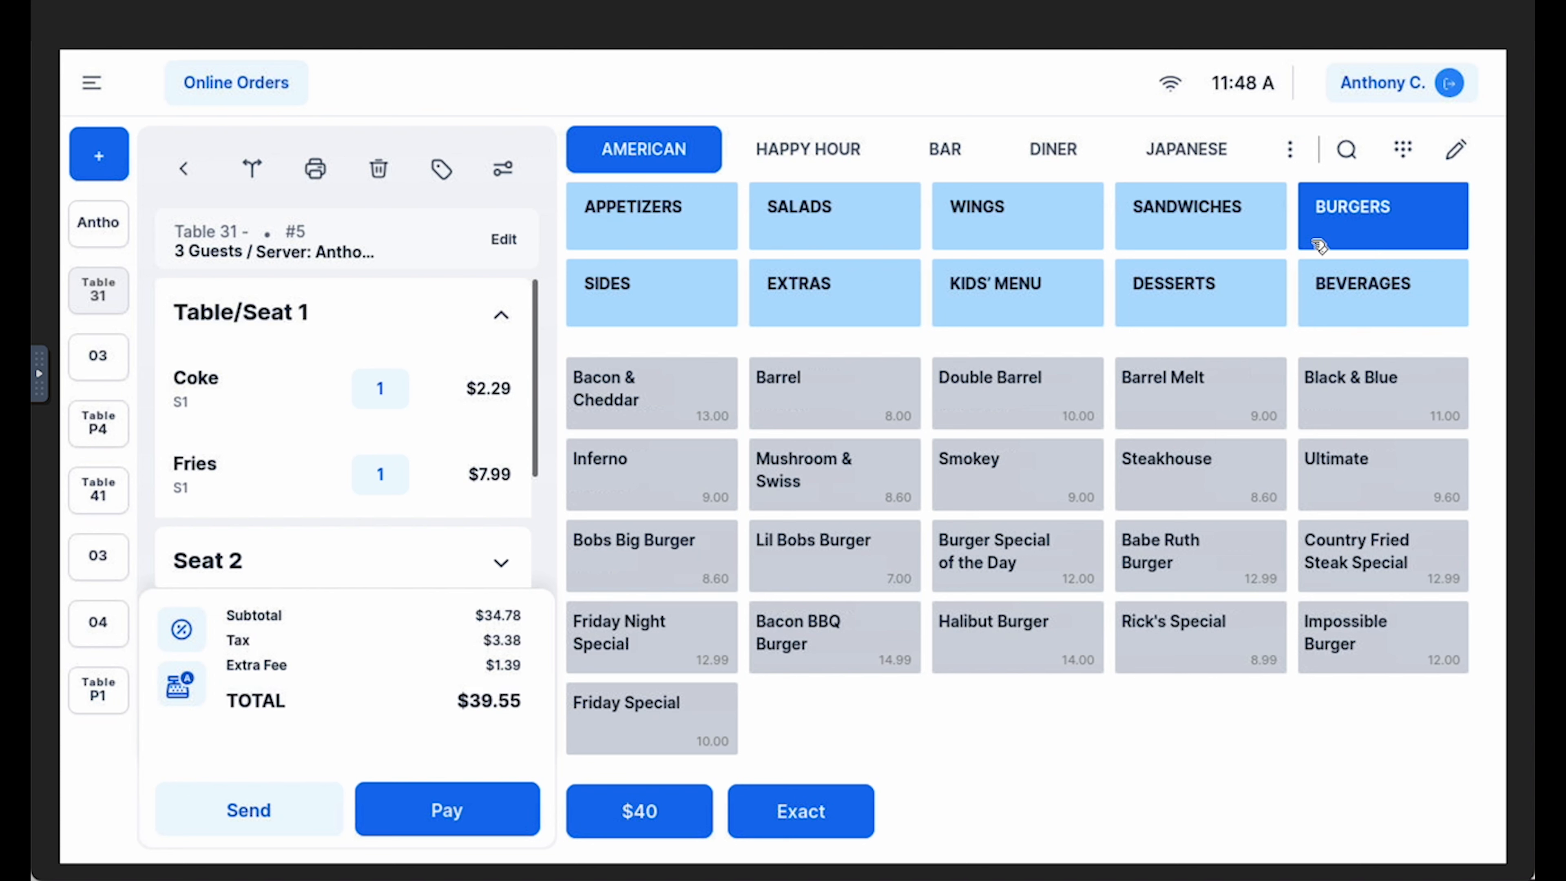
pyautogui.click(682, 398)
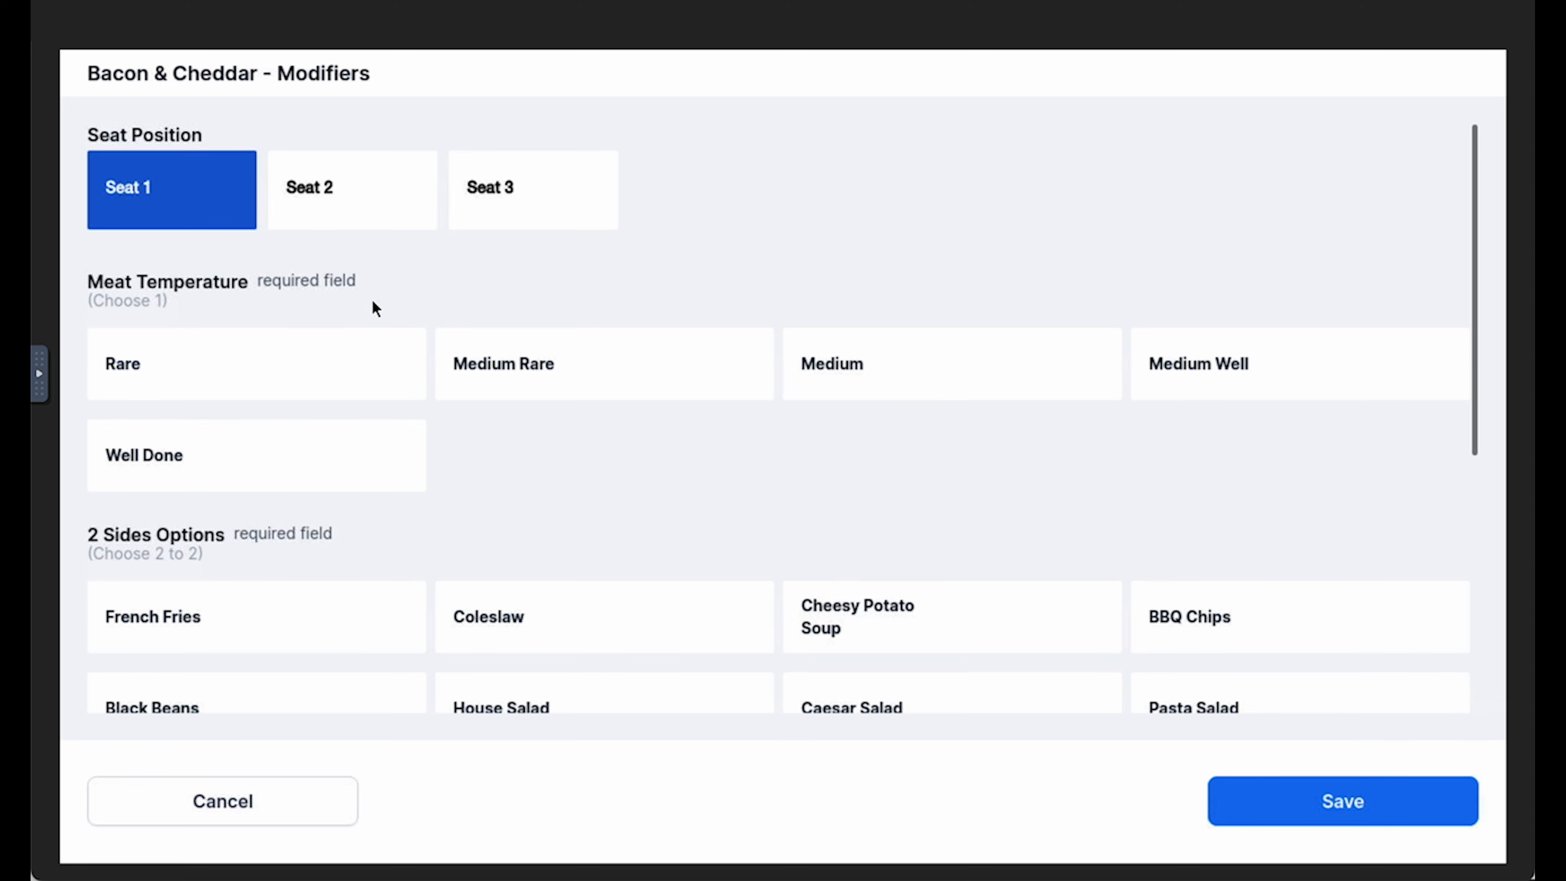
pyautogui.click(1322, 813)
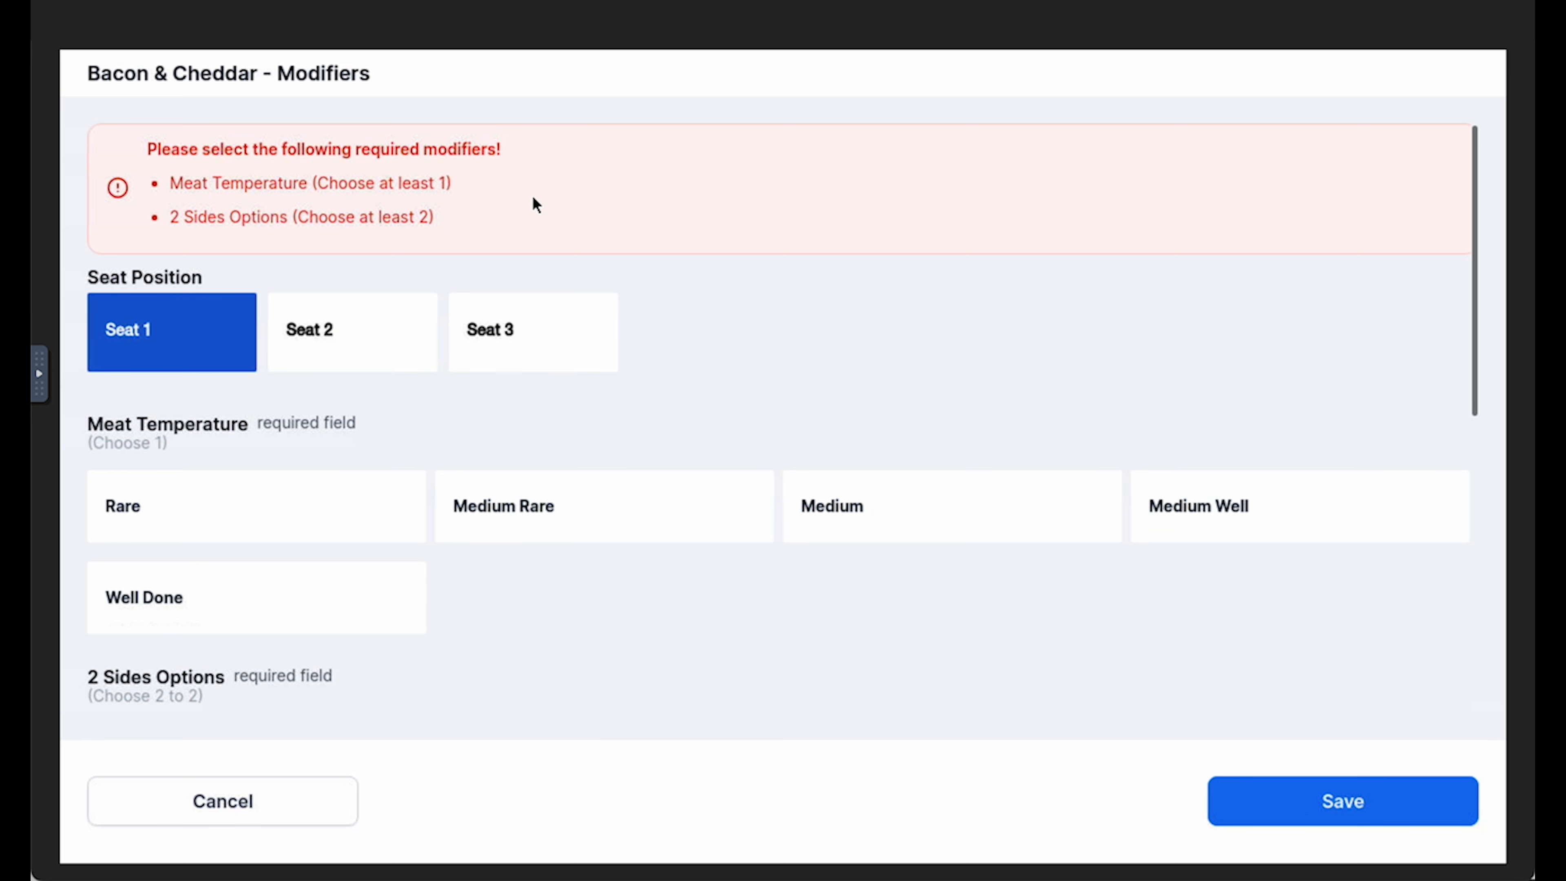
# Set the burger's meat temperature to Medium Rare and choose French Fries and Loaded Potato - Sub as its two sides
pyautogui.click(629, 511)
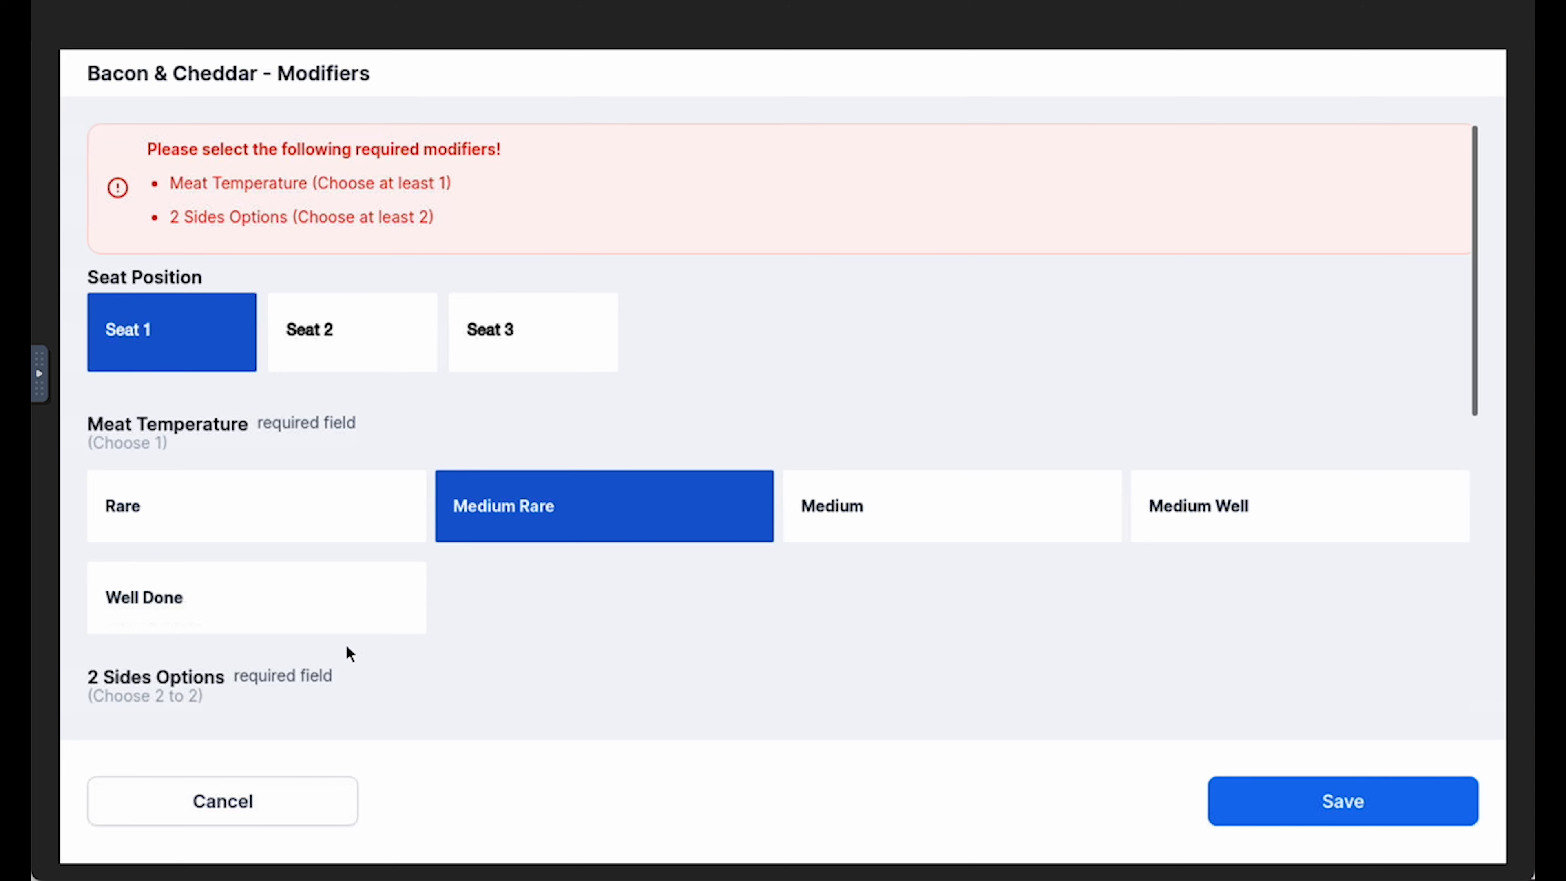
pyautogui.scroll(-2, 350, 651)
pyautogui.click(335, 642)
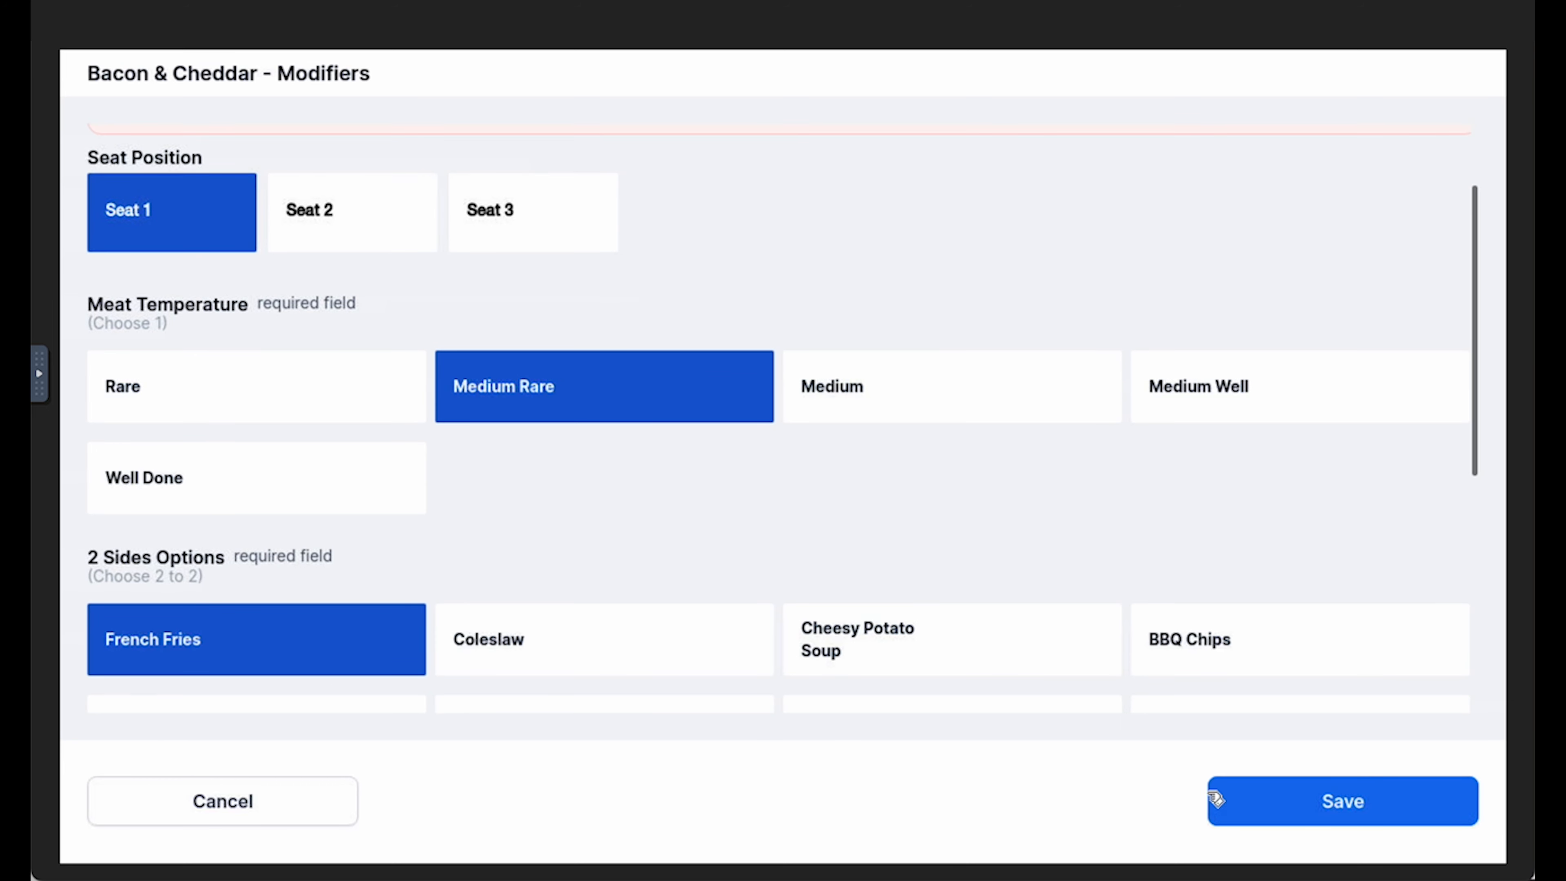
pyautogui.click(1386, 809)
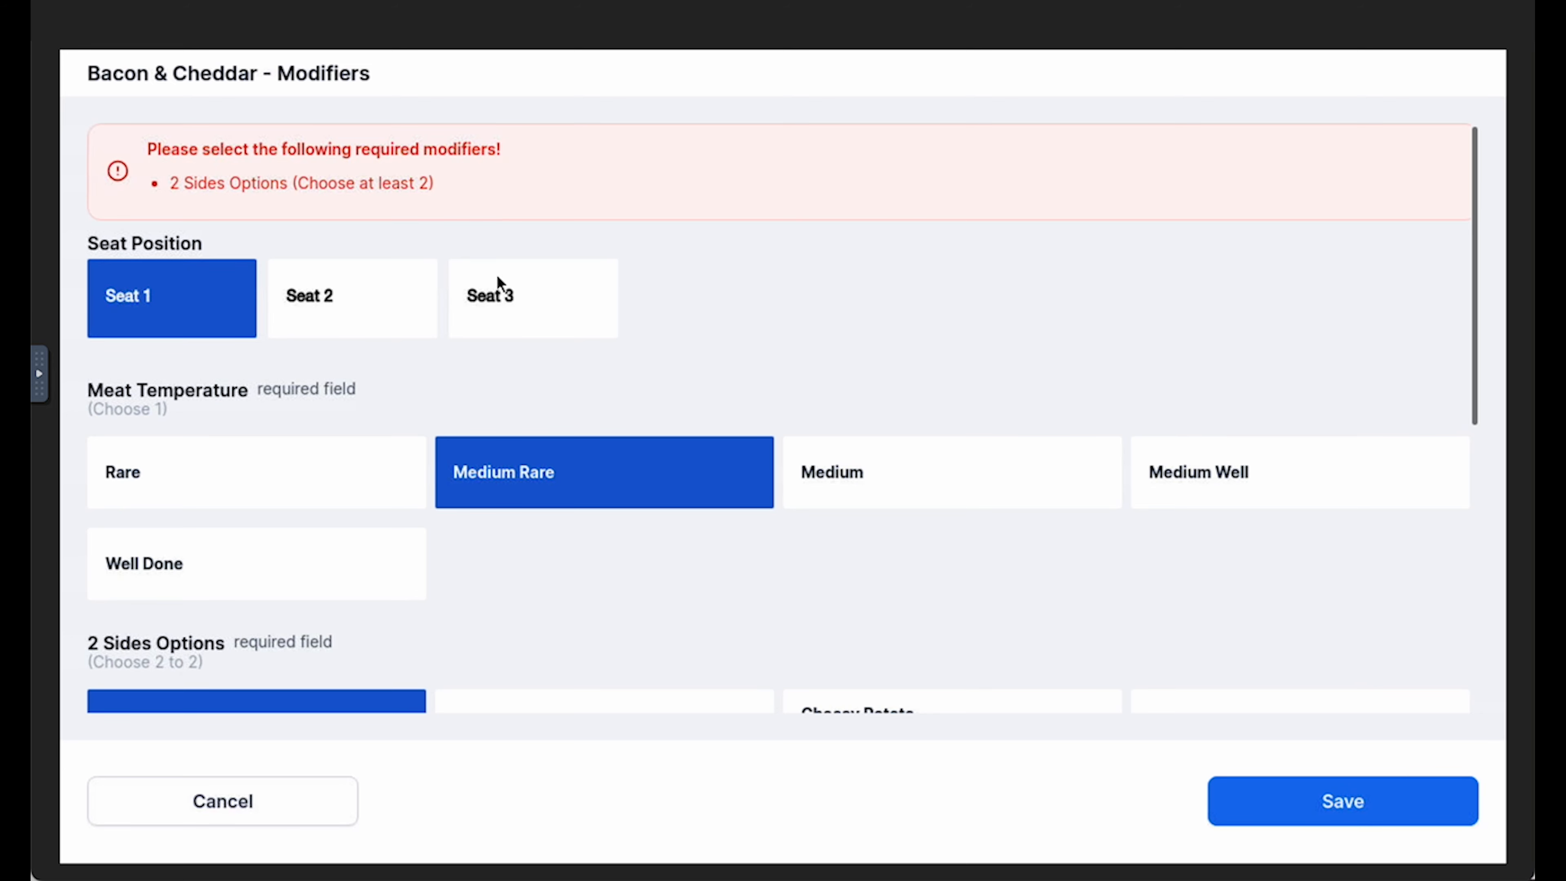
pyautogui.scroll(-4, 527, 370)
pyautogui.scroll(-2, 536, 404)
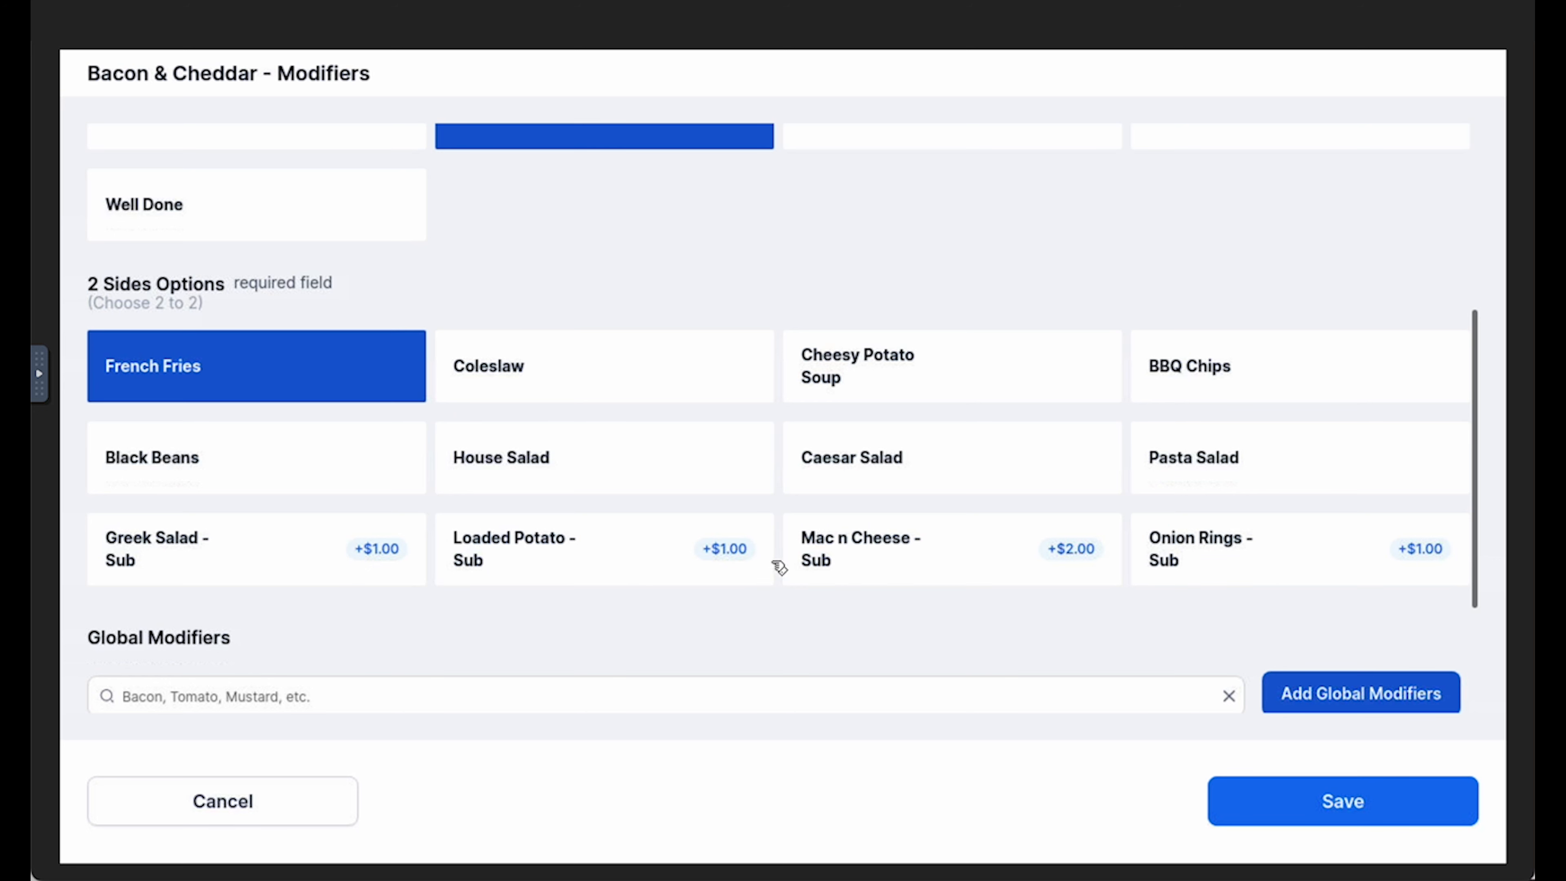
pyautogui.click(587, 562)
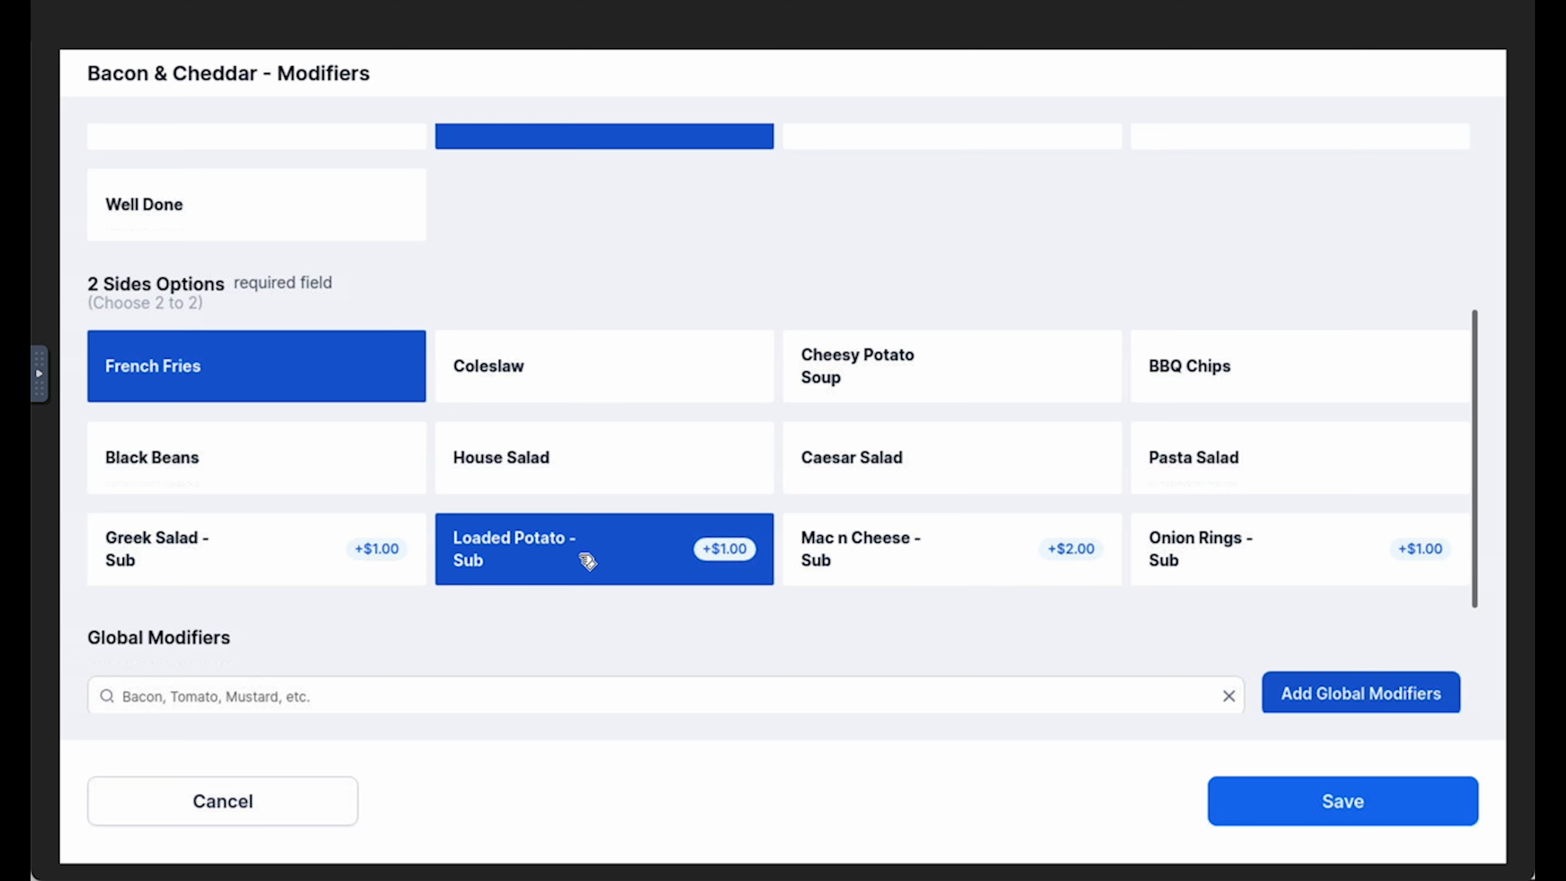
pyautogui.scroll(3, 597, 563)
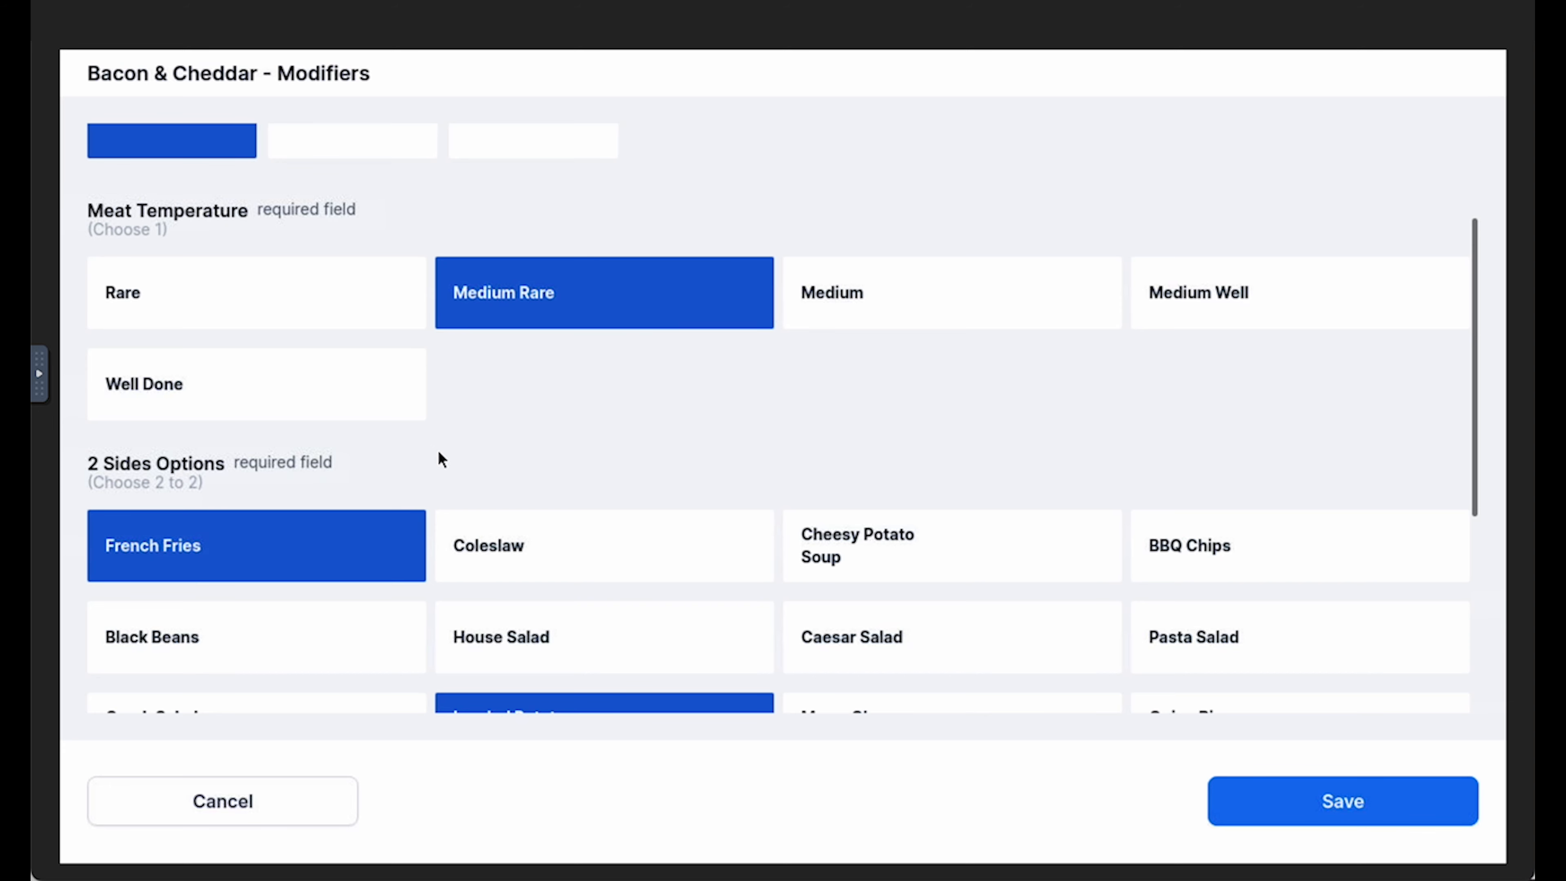
# Add Jalapeno as a global modifier to the Bacon & Cheddar burger and set it to SIDE
pyautogui.scroll(-4, 437, 455)
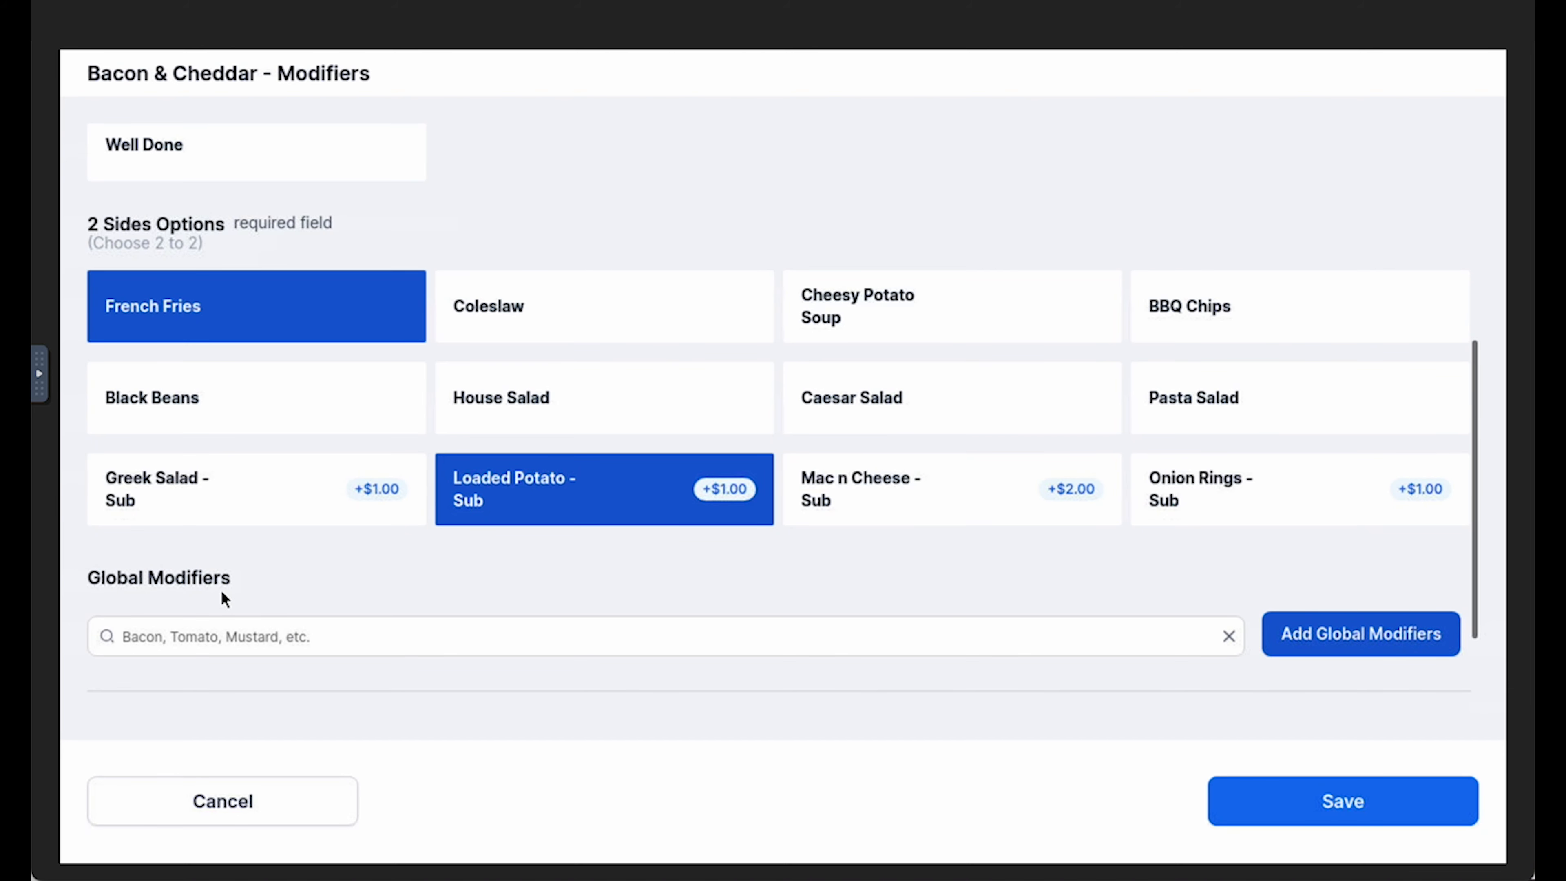
pyautogui.click(1386, 635)
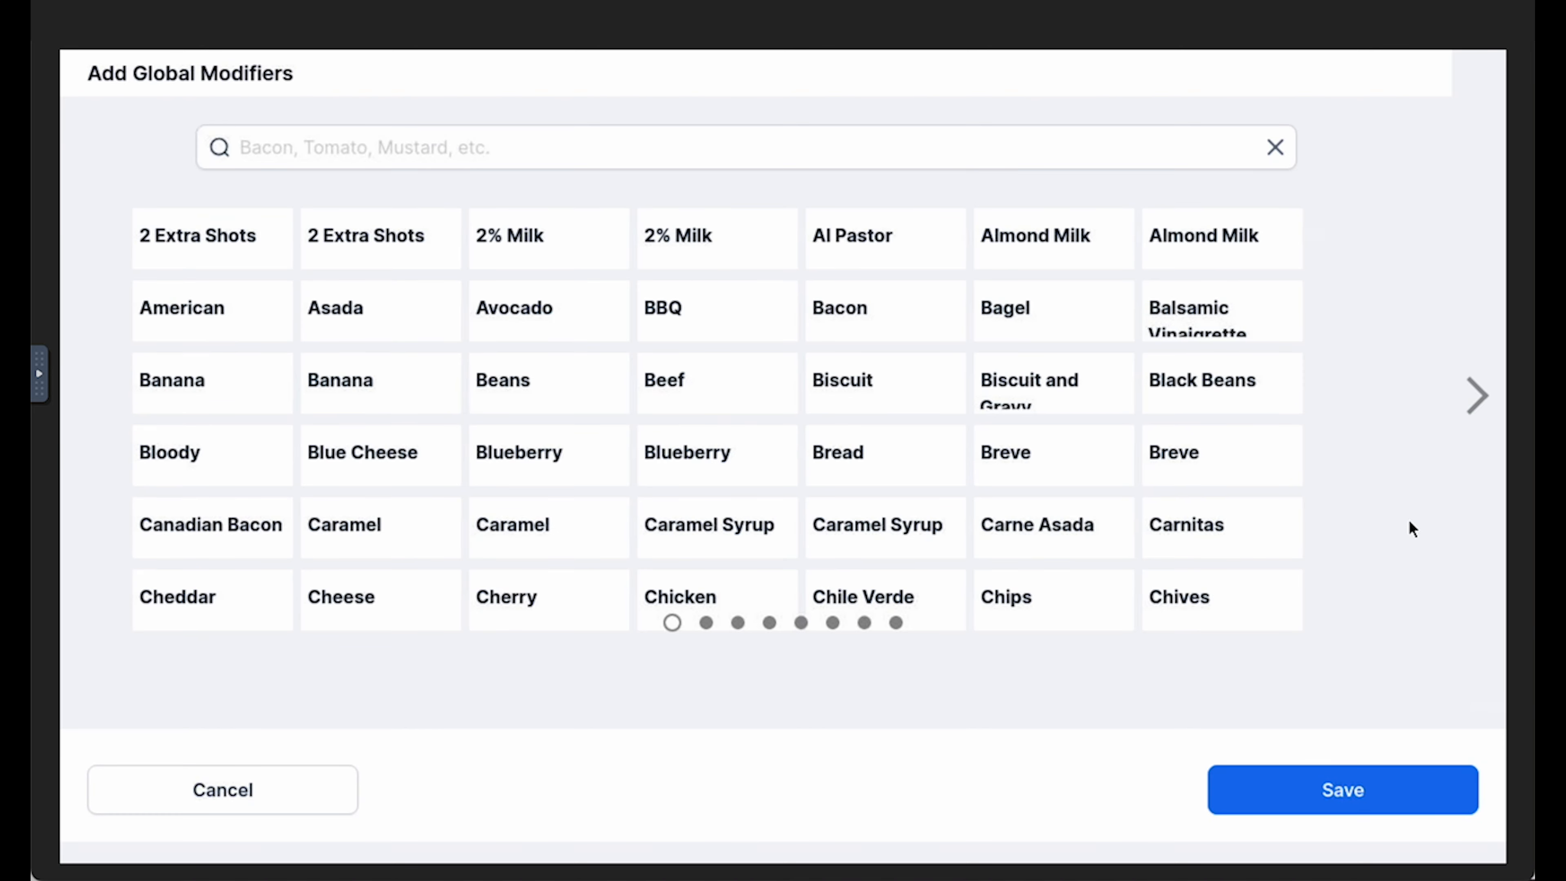
pyautogui.click(1477, 390)
pyautogui.click(1477, 390)
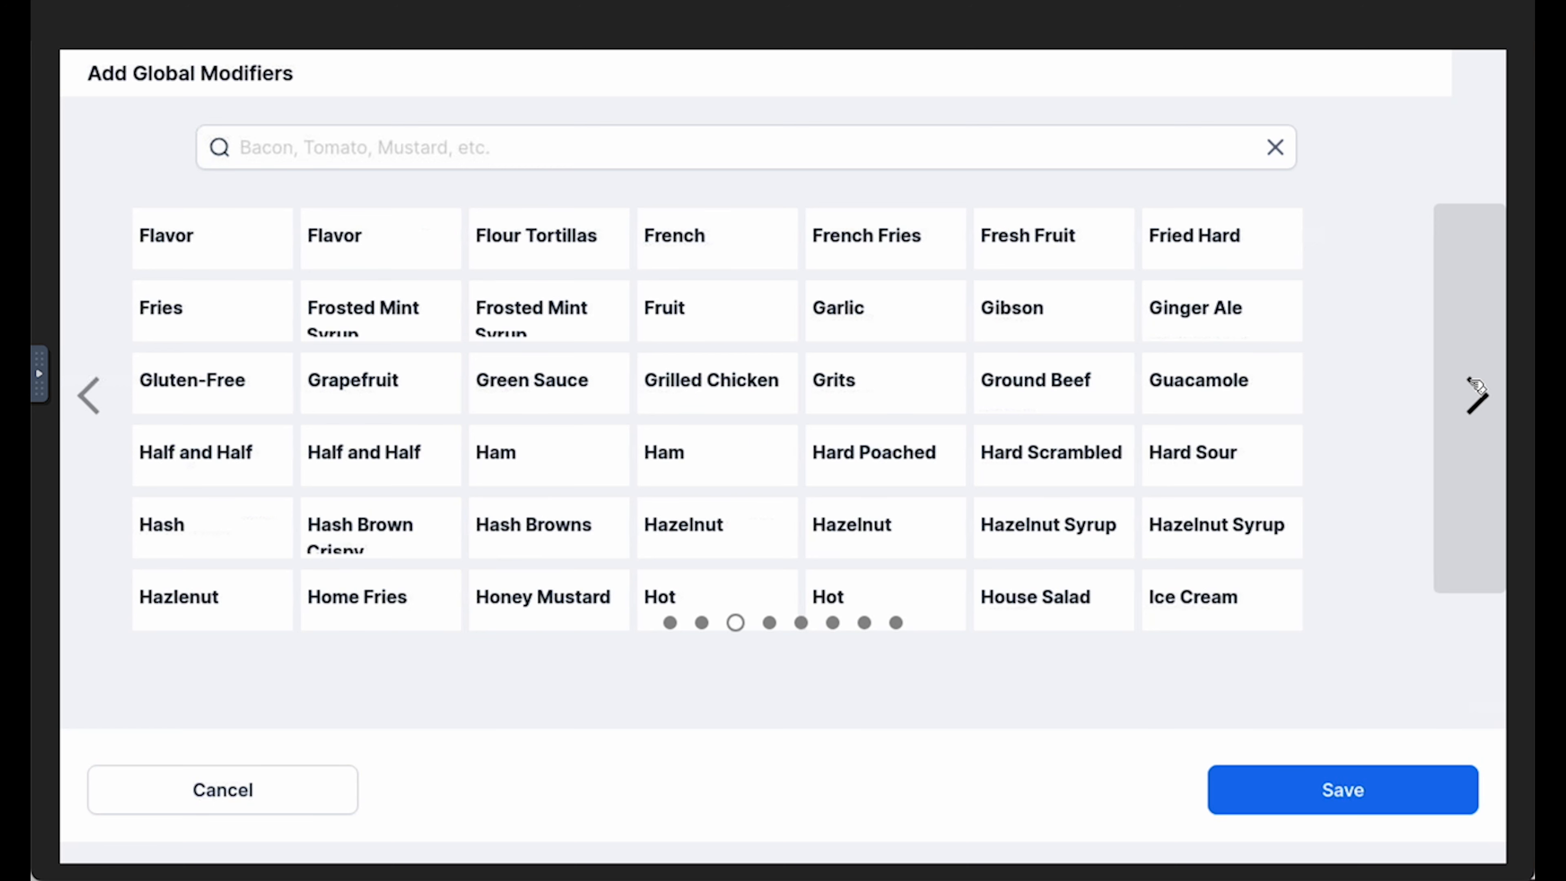
pyautogui.click(1476, 388)
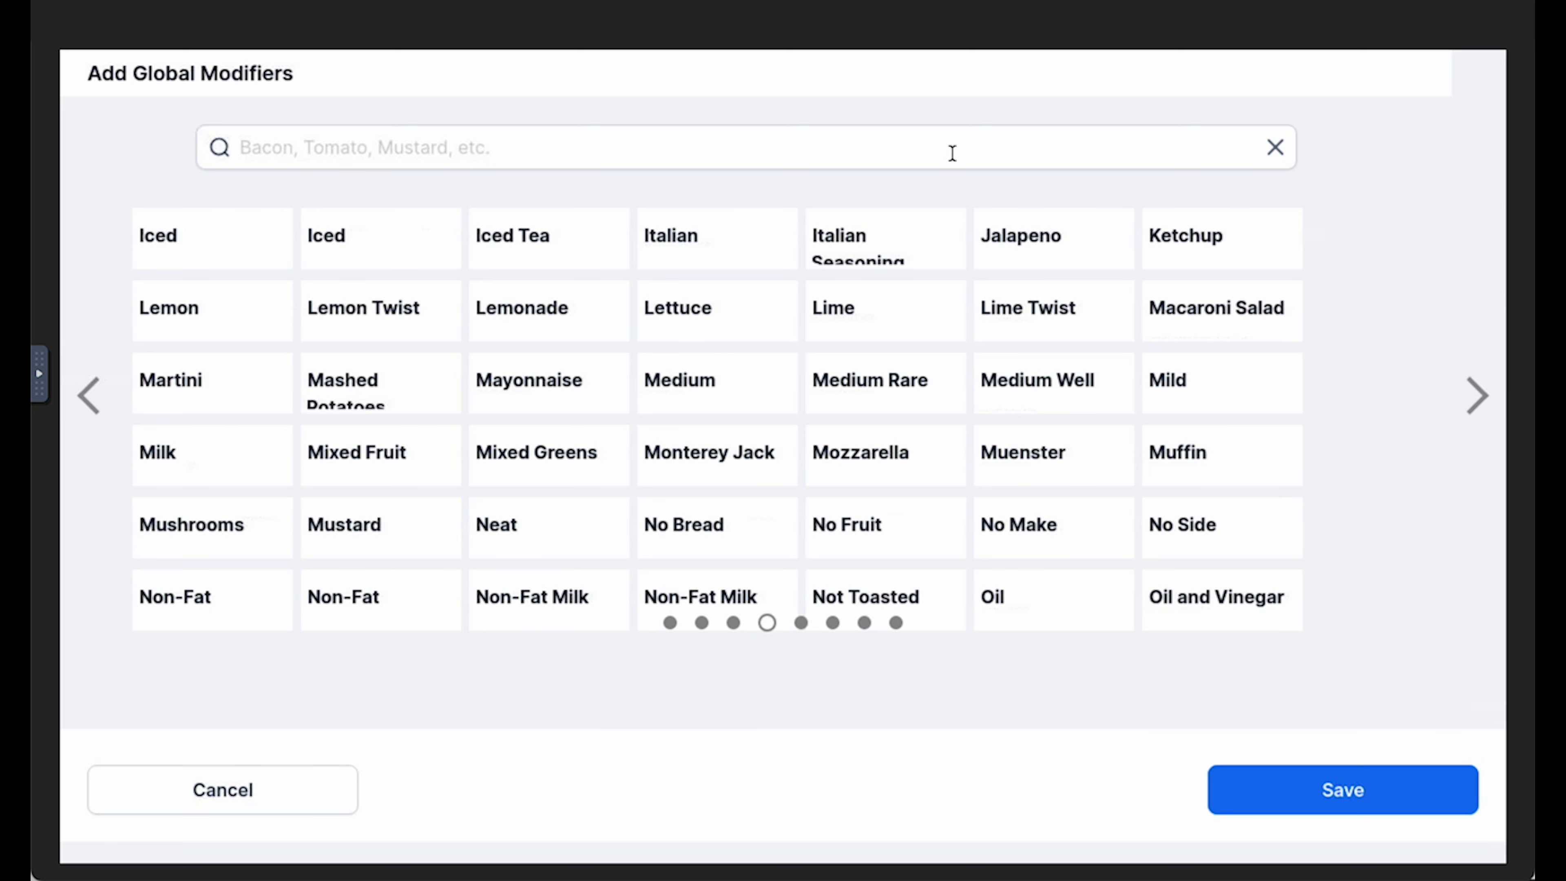
pyautogui.click(1068, 245)
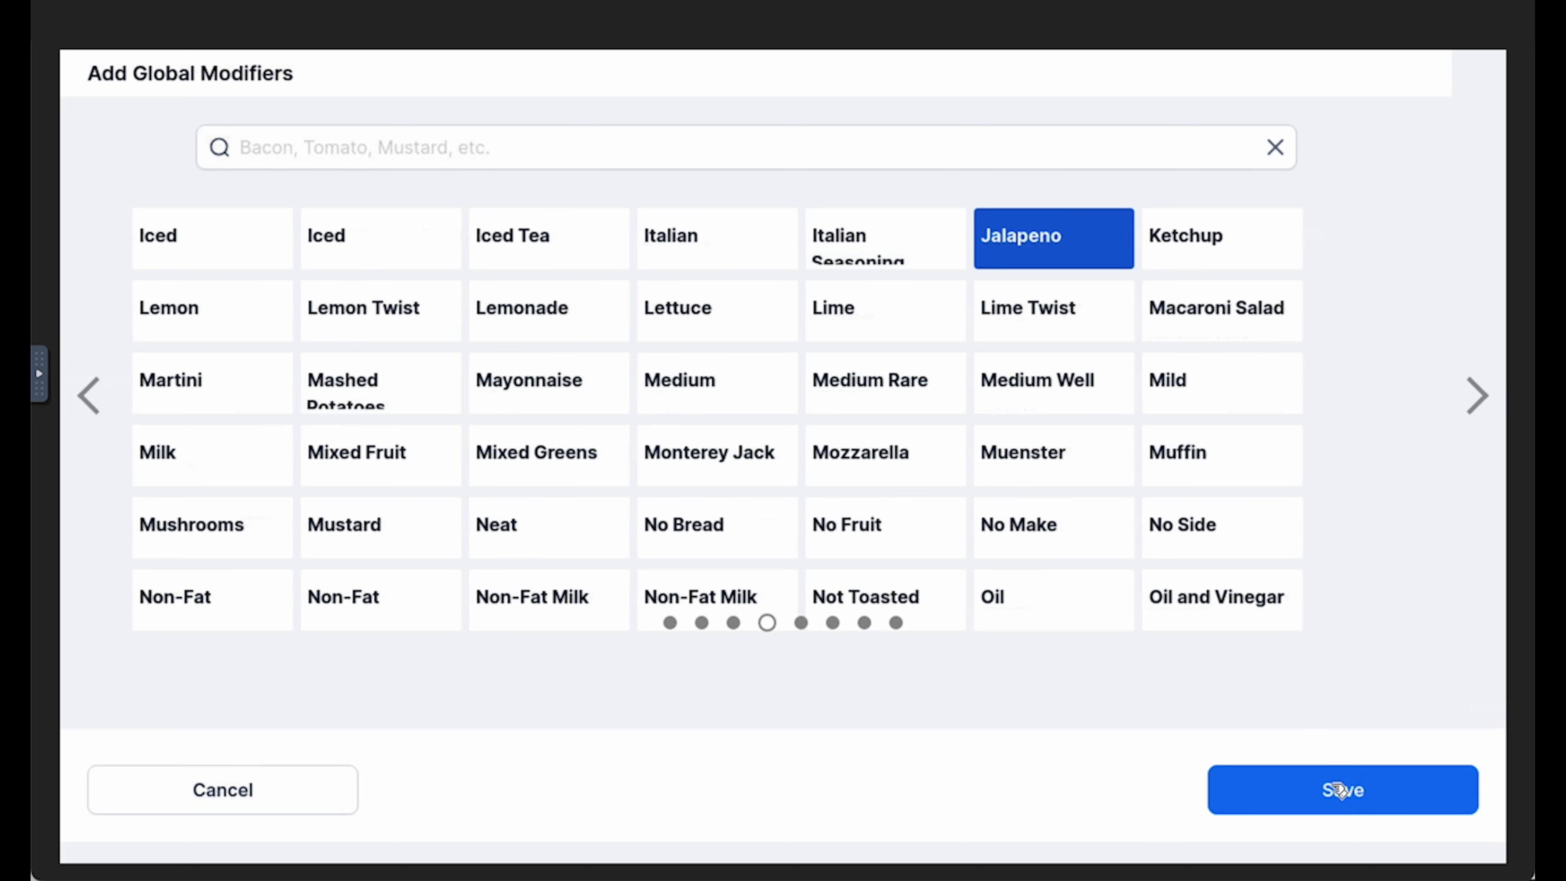
pyautogui.click(1341, 796)
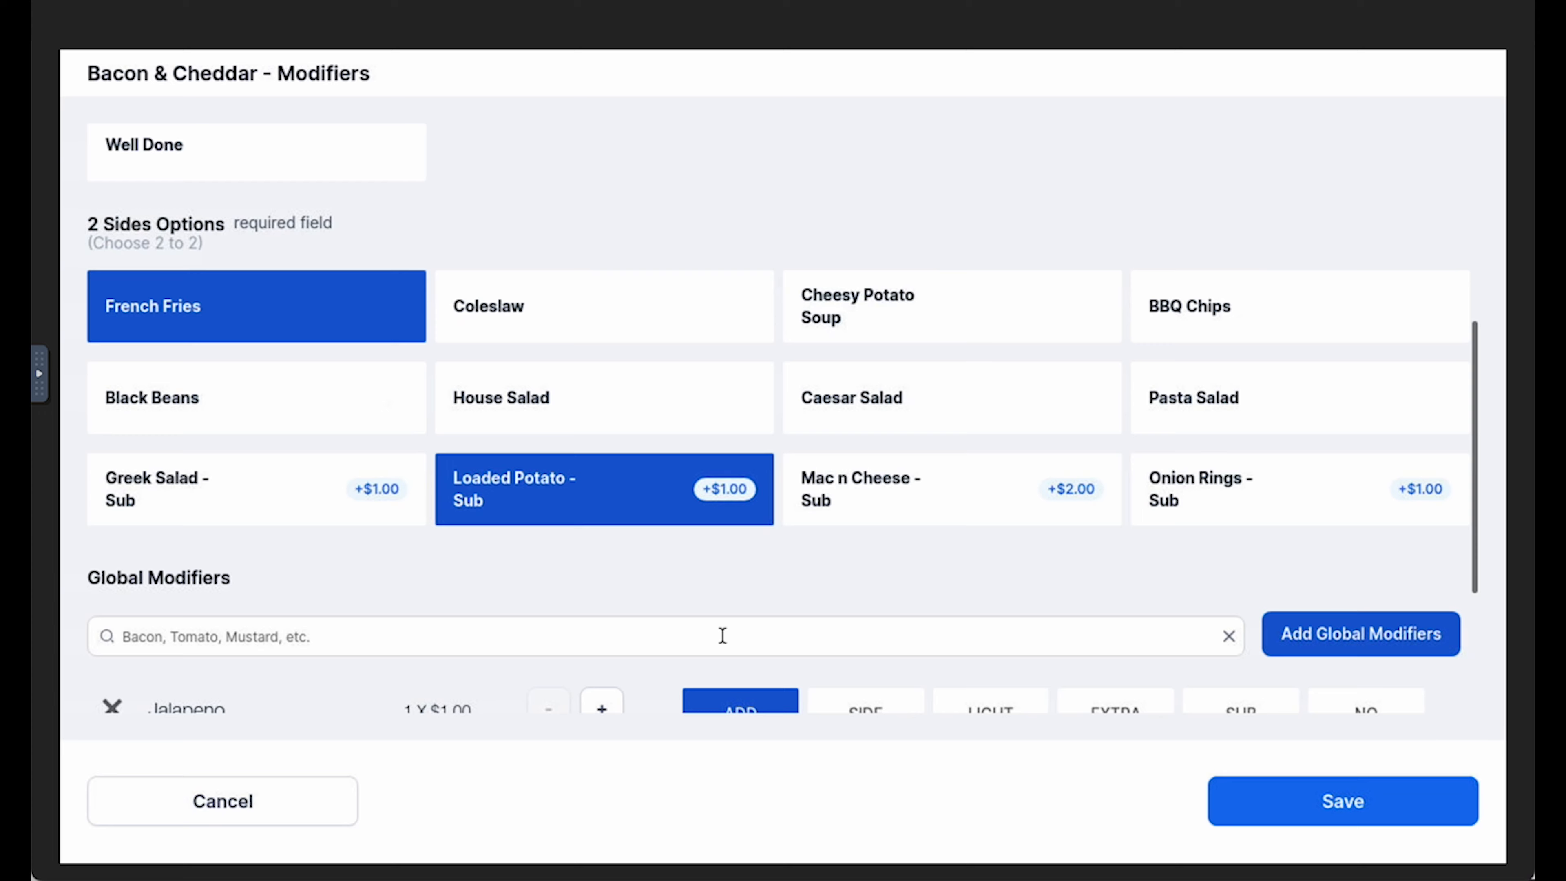
pyautogui.scroll(-2, 723, 635)
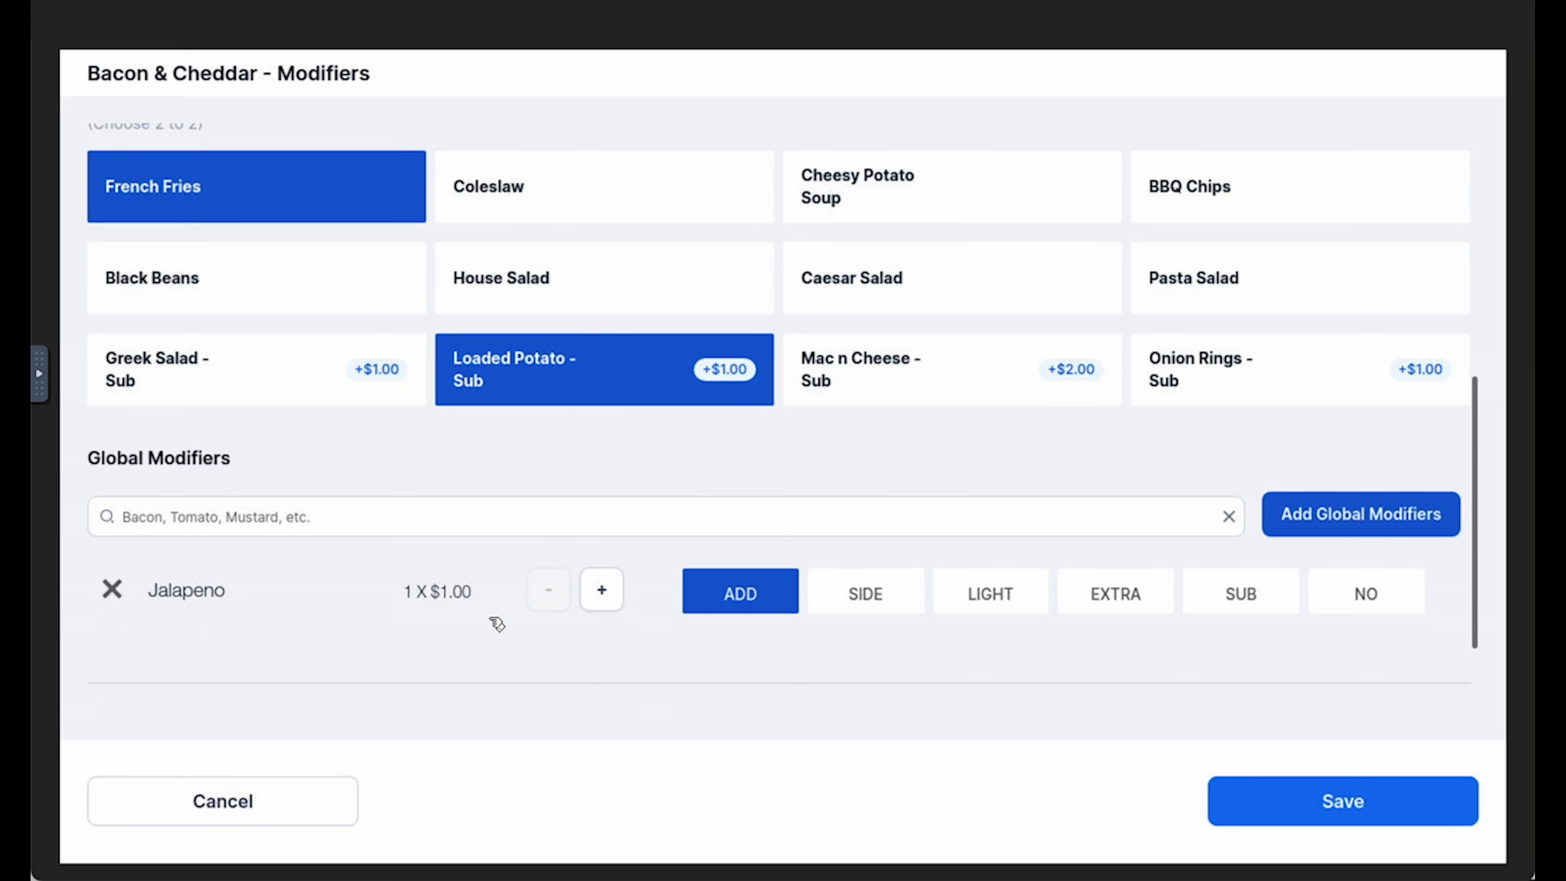
pyautogui.click(889, 601)
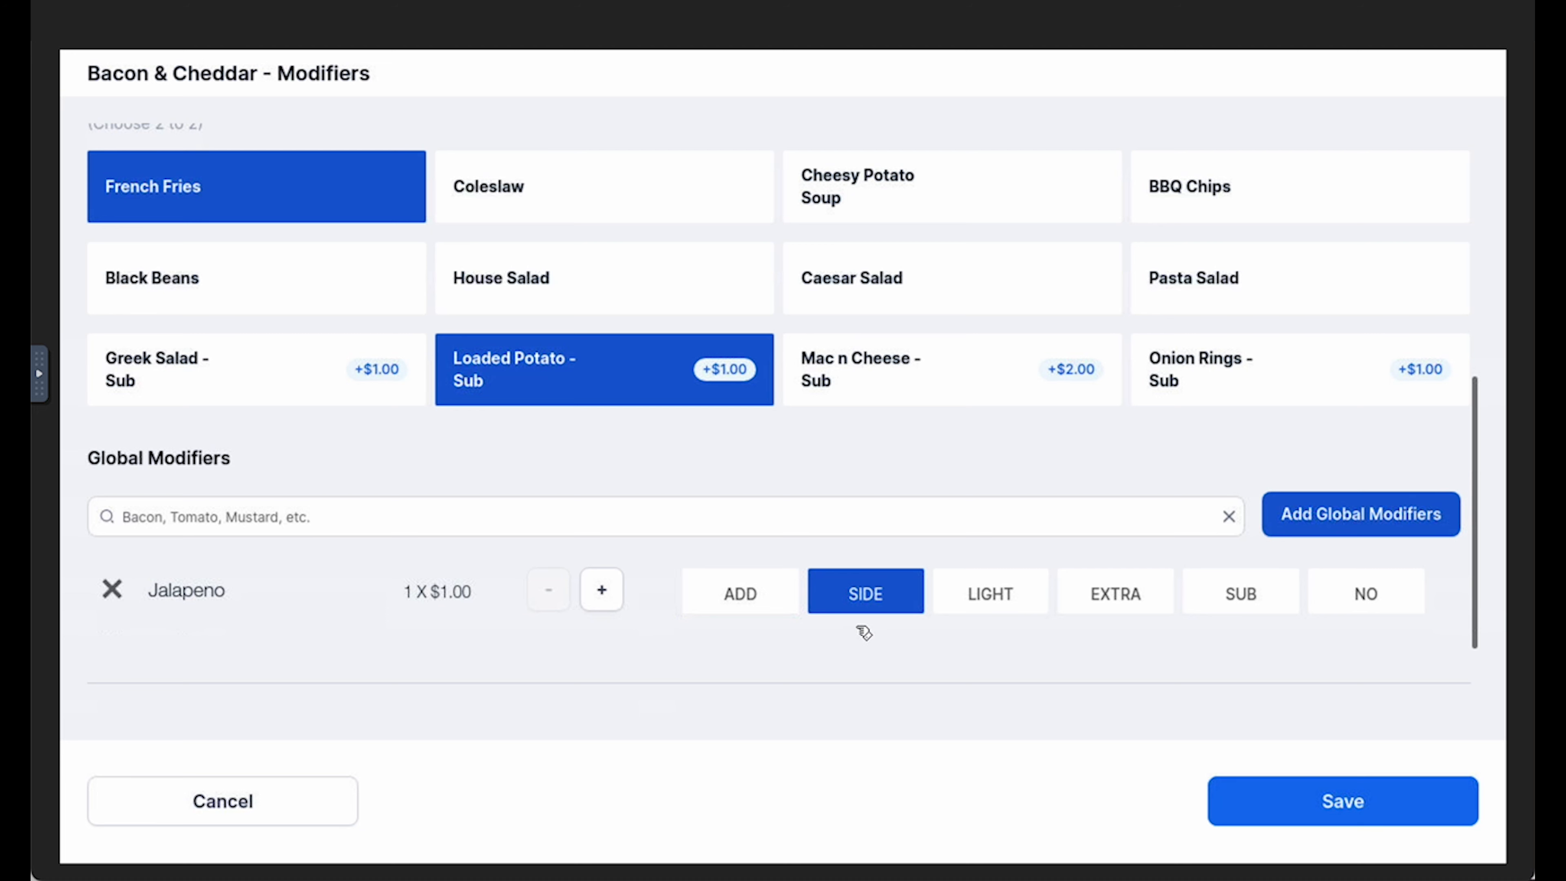
# Set the Jalapeno modifier to EXTRA, add the item note "cut in half" and save the Bacon & Cheddar burger
pyautogui.click(990, 599)
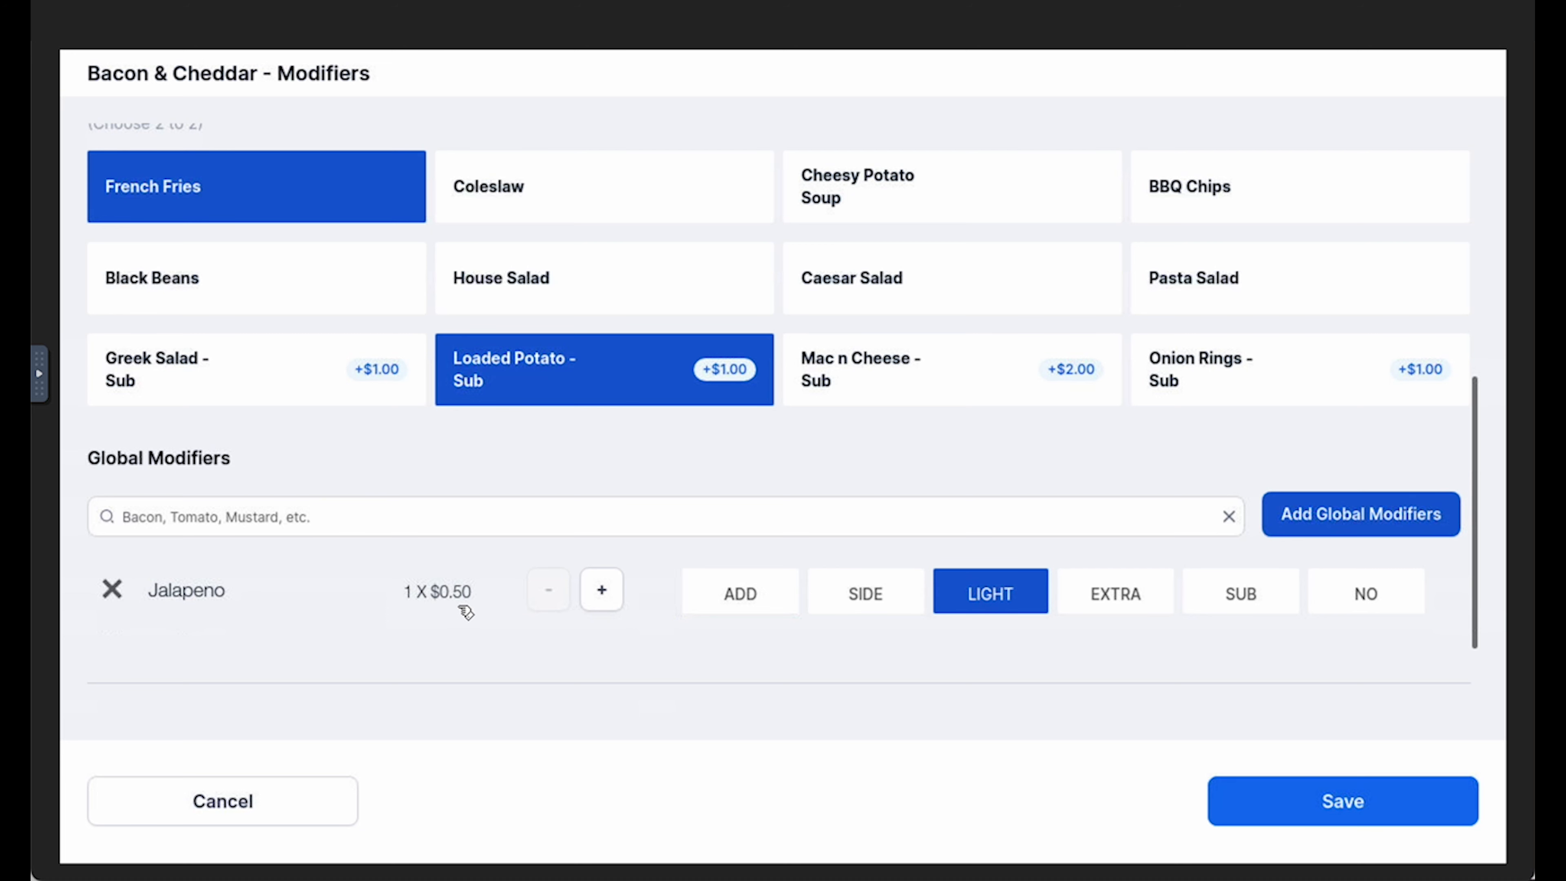
pyautogui.click(1094, 601)
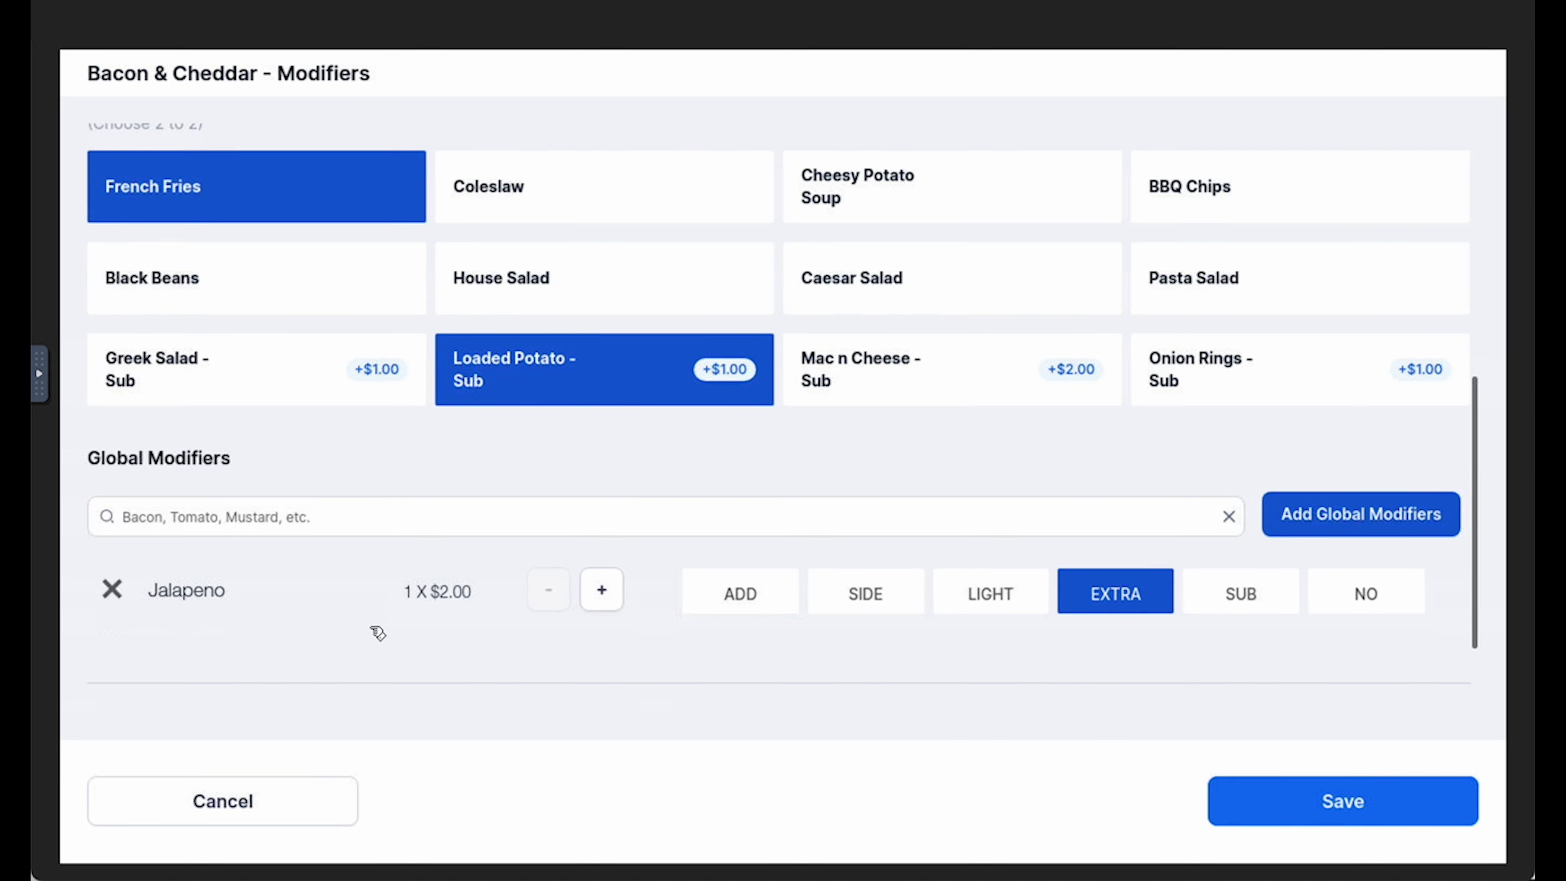
pyautogui.scroll(-2, 467, 622)
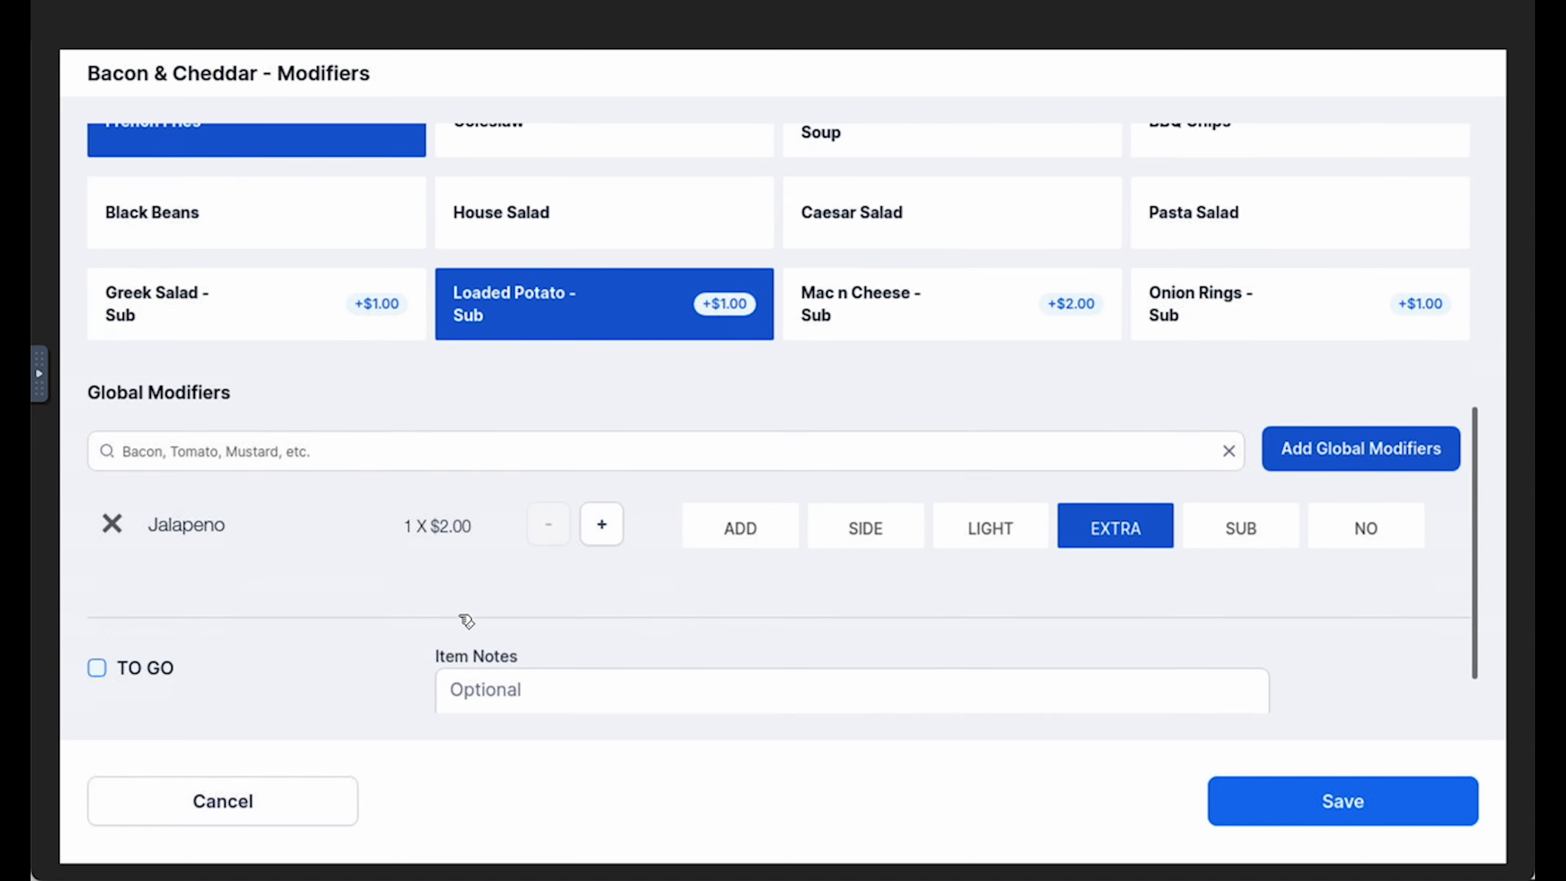
pyautogui.click(524, 642)
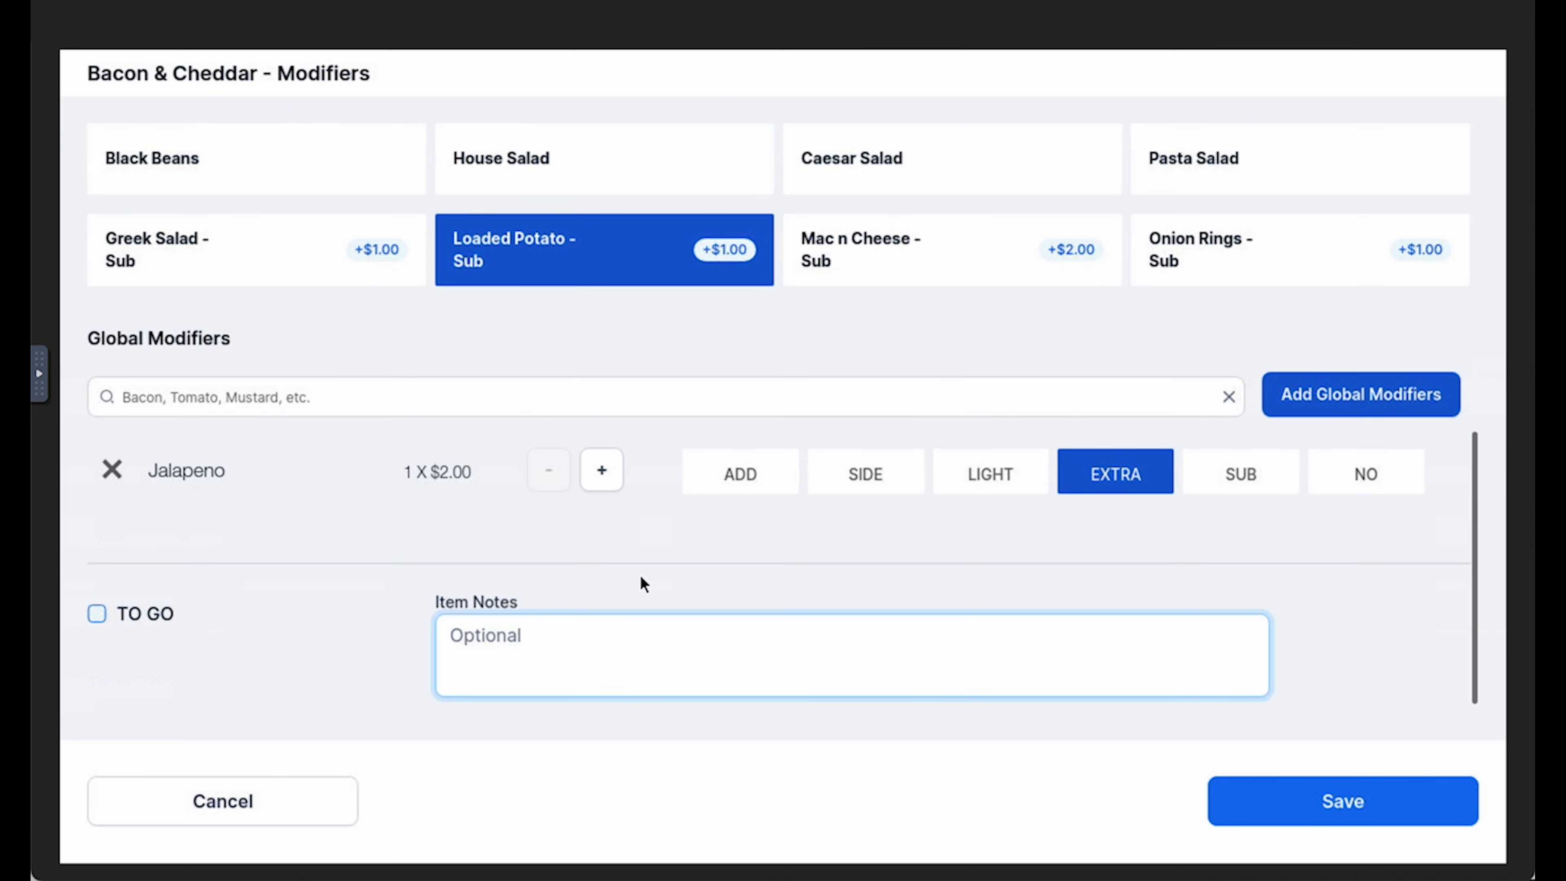
pyautogui.write('ut in half')
pyautogui.click(1382, 799)
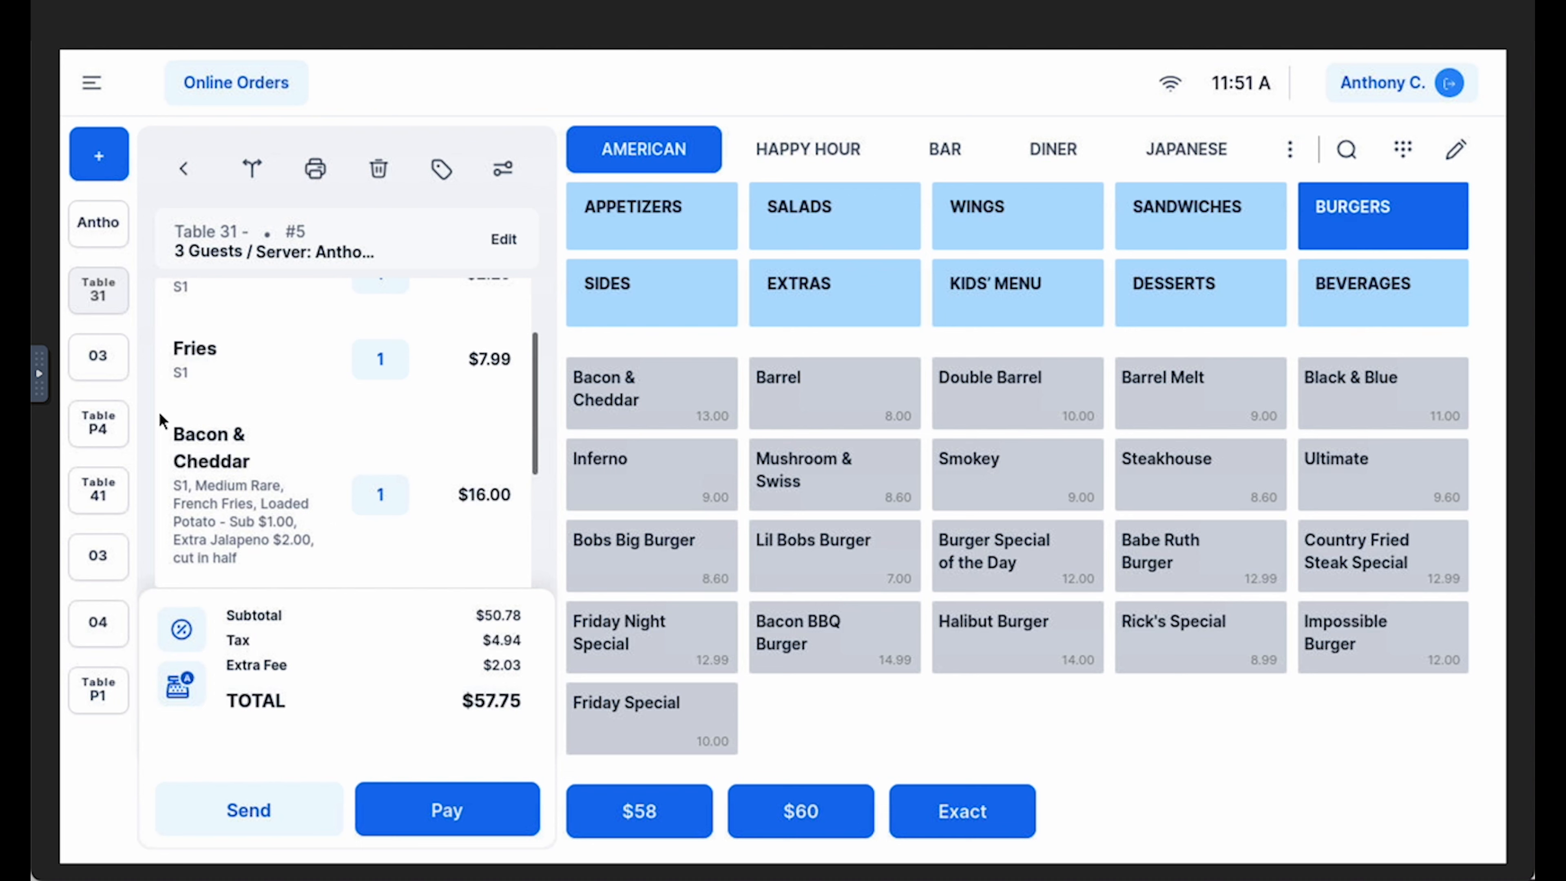
# Review the Bacon & Cheddar burger's item details and its modifier selections without changing anything
pyautogui.click(324, 482)
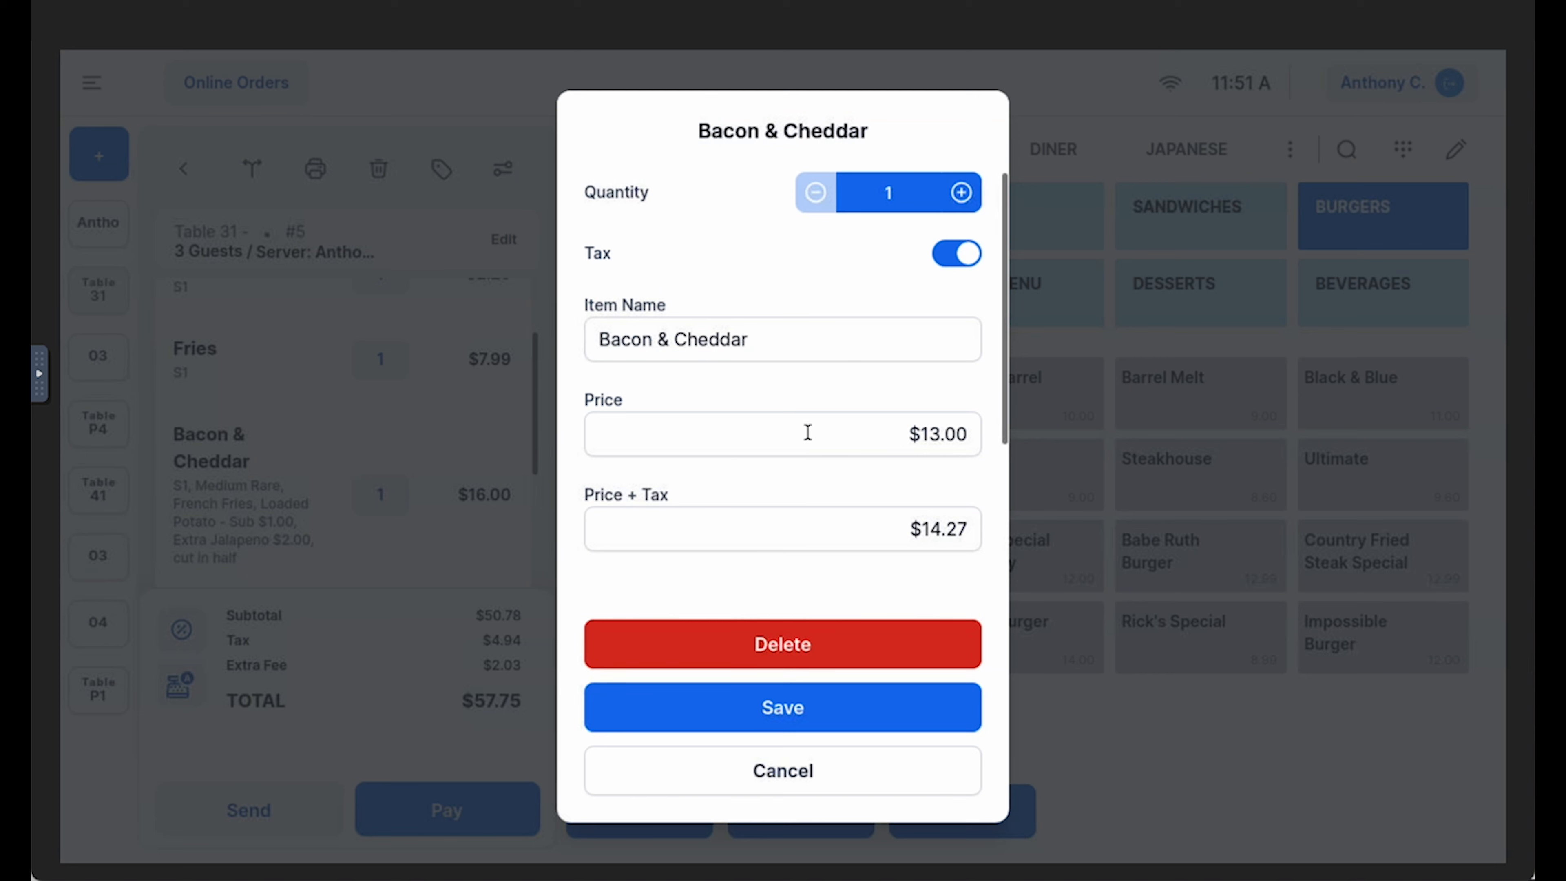
pyautogui.scroll(-2, 801, 423)
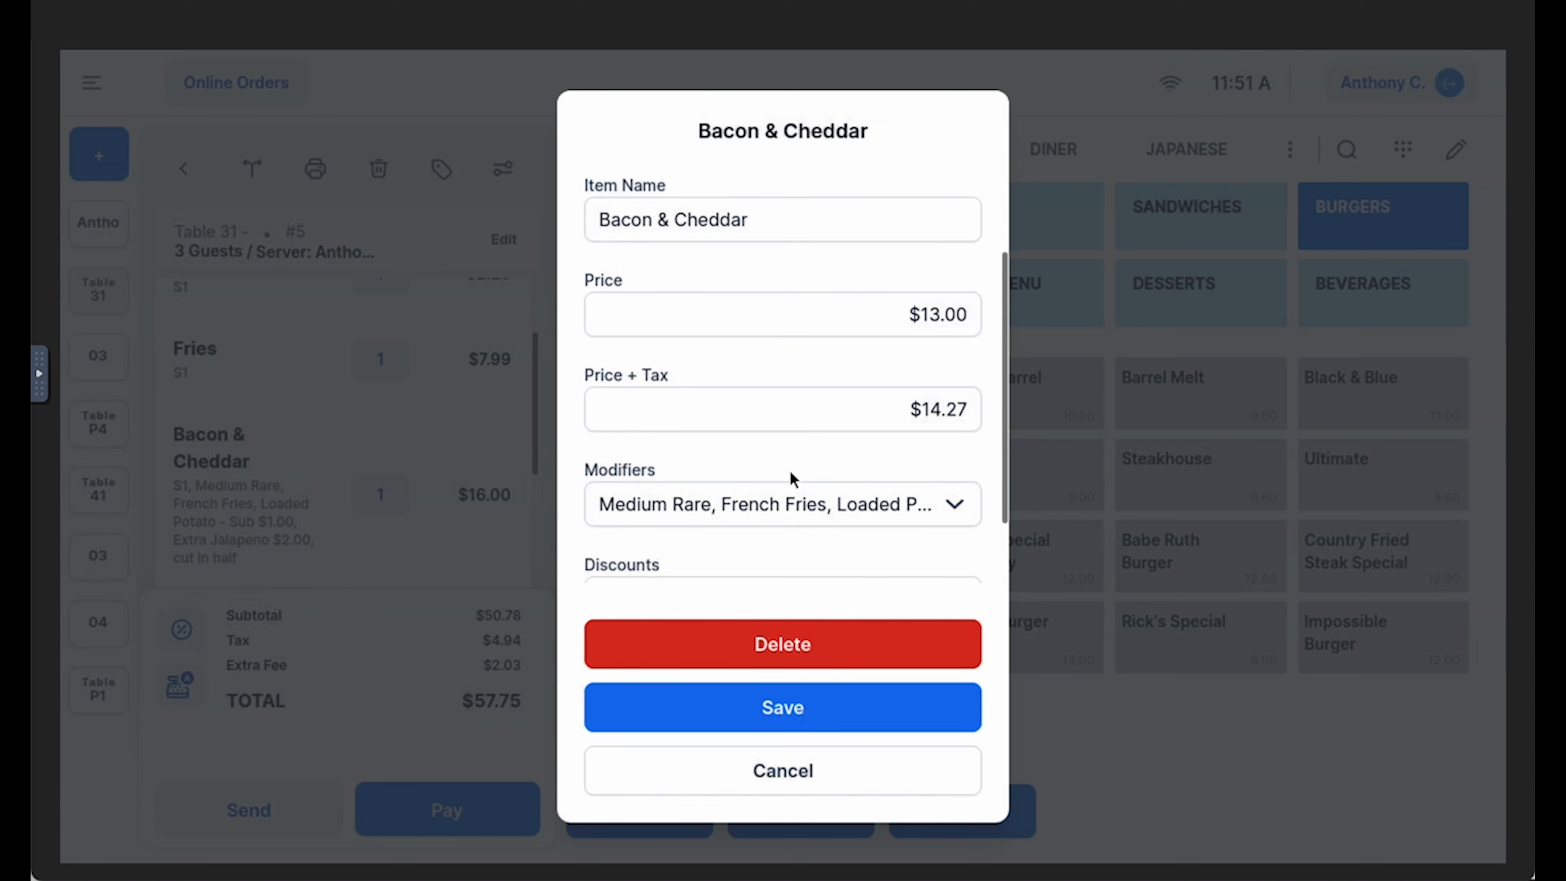
pyautogui.scroll(-1, 792, 479)
pyautogui.scroll(-1, 790, 462)
pyautogui.click(797, 420)
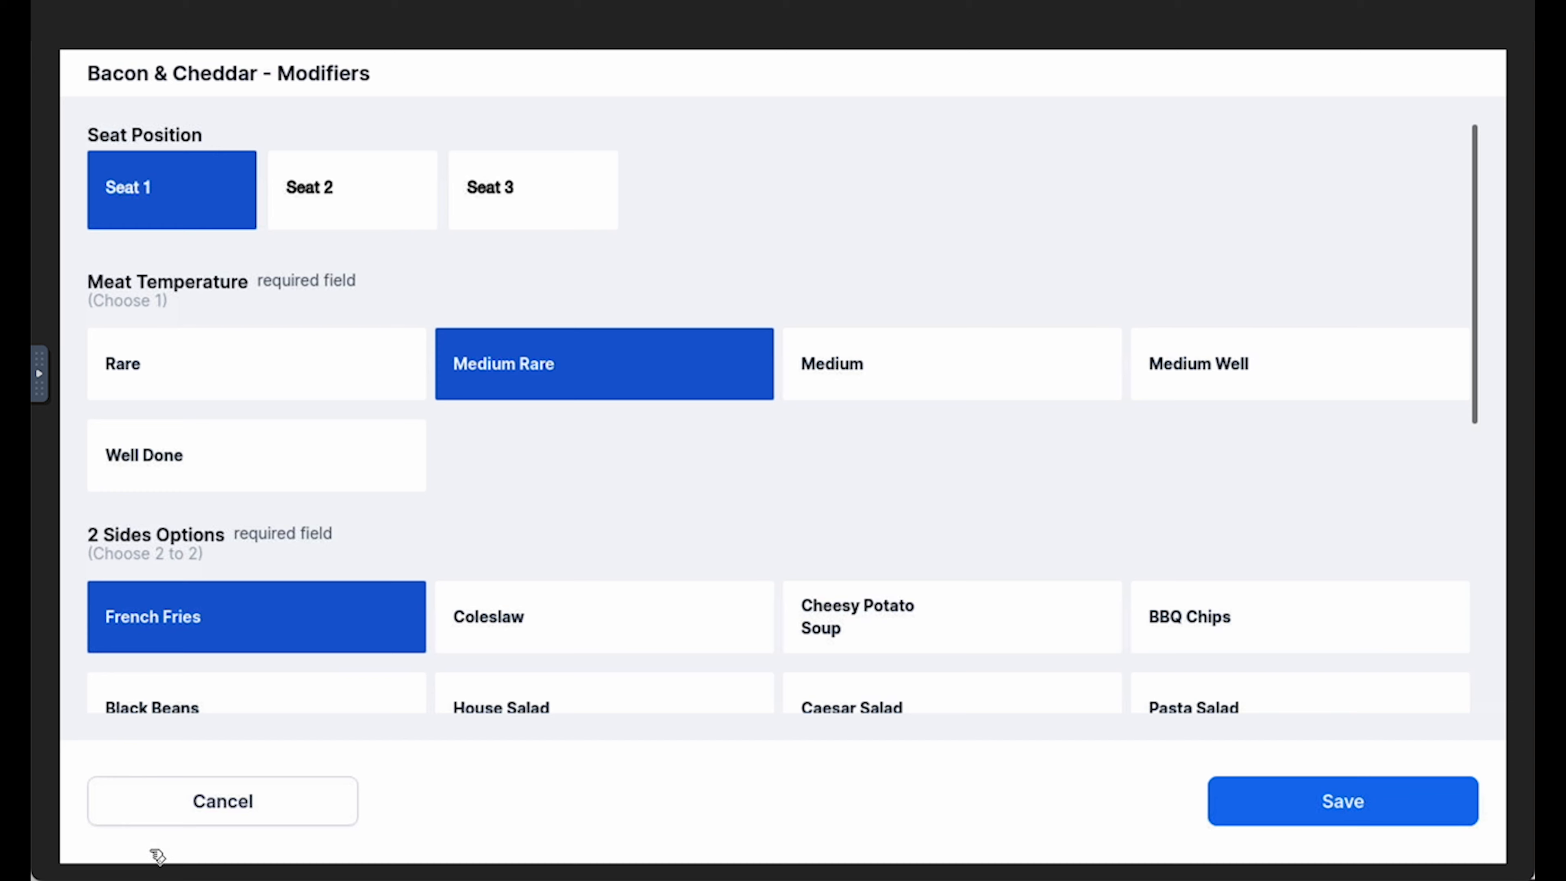
pyautogui.click(238, 814)
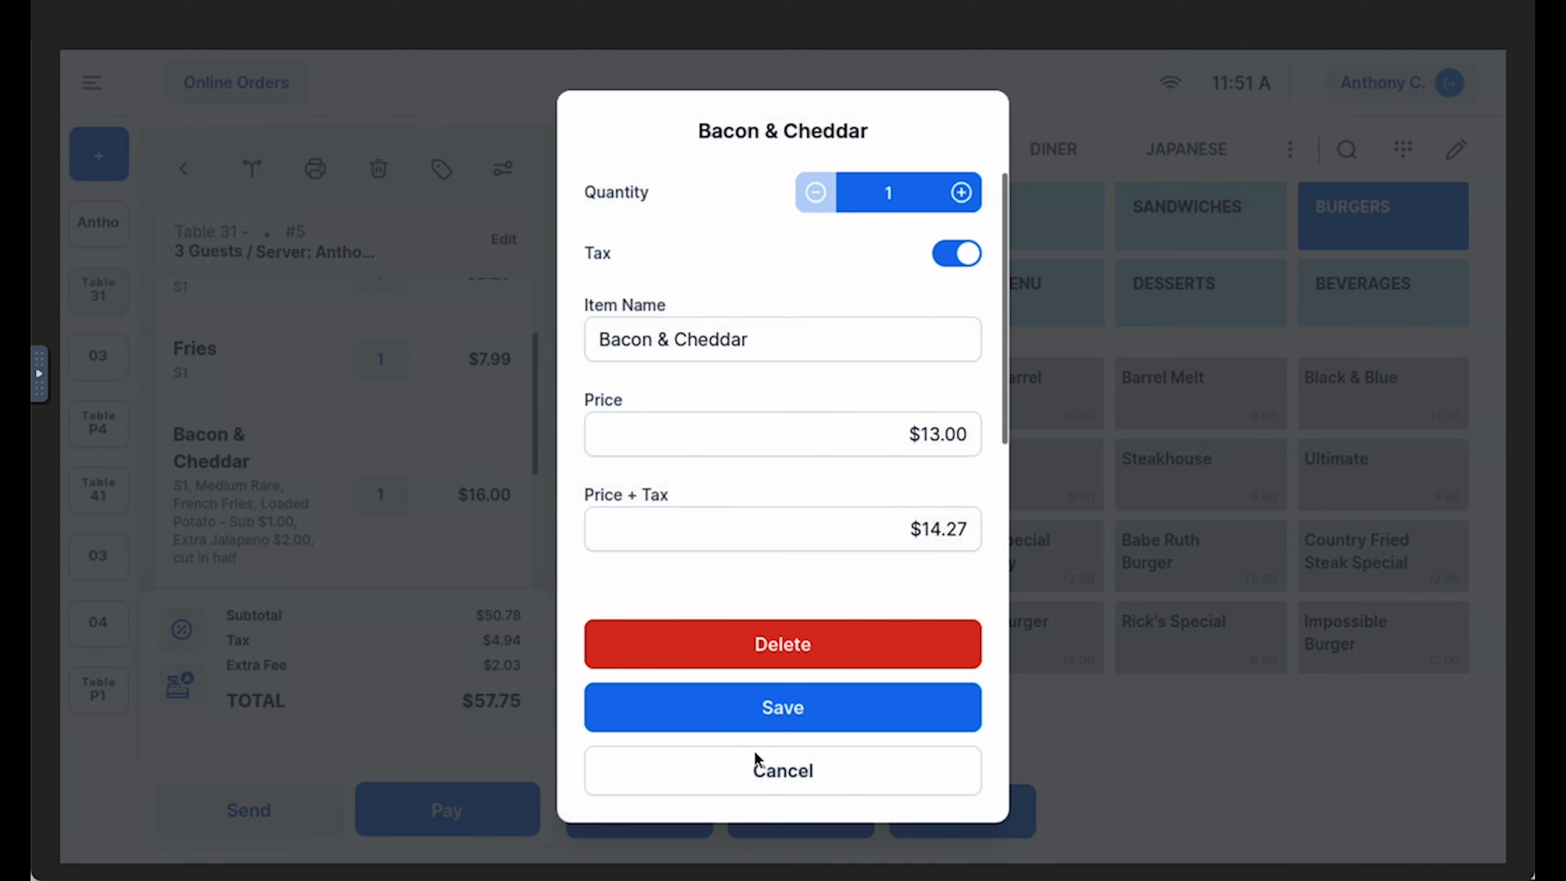
pyautogui.click(764, 773)
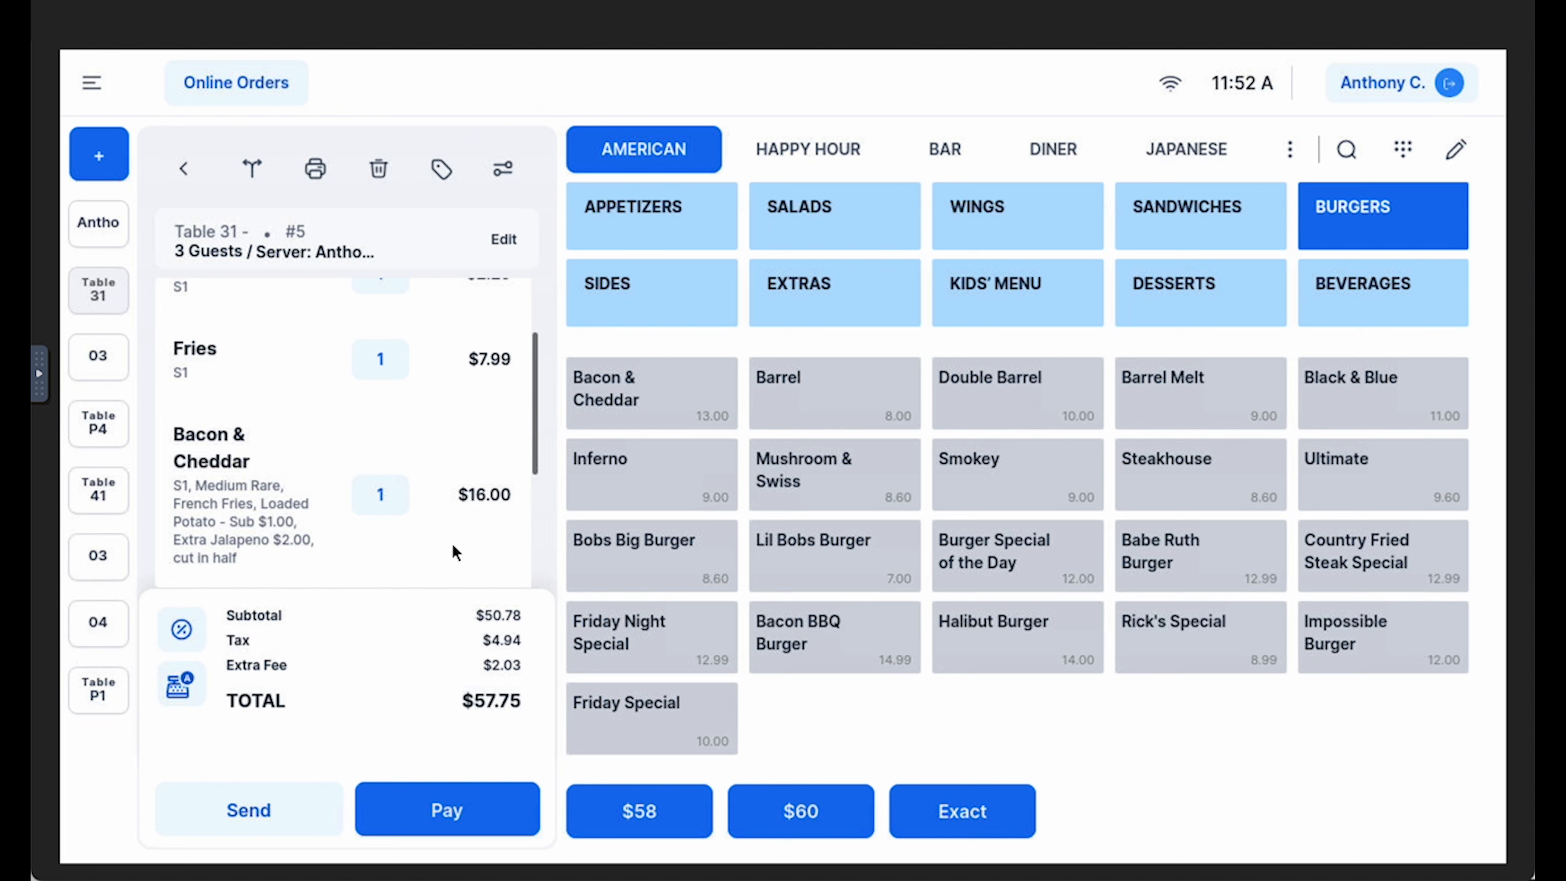
# Apply the Promo (10%) item discount to the Bacon & Cheddar burger and save the item
pyautogui.click(288, 486)
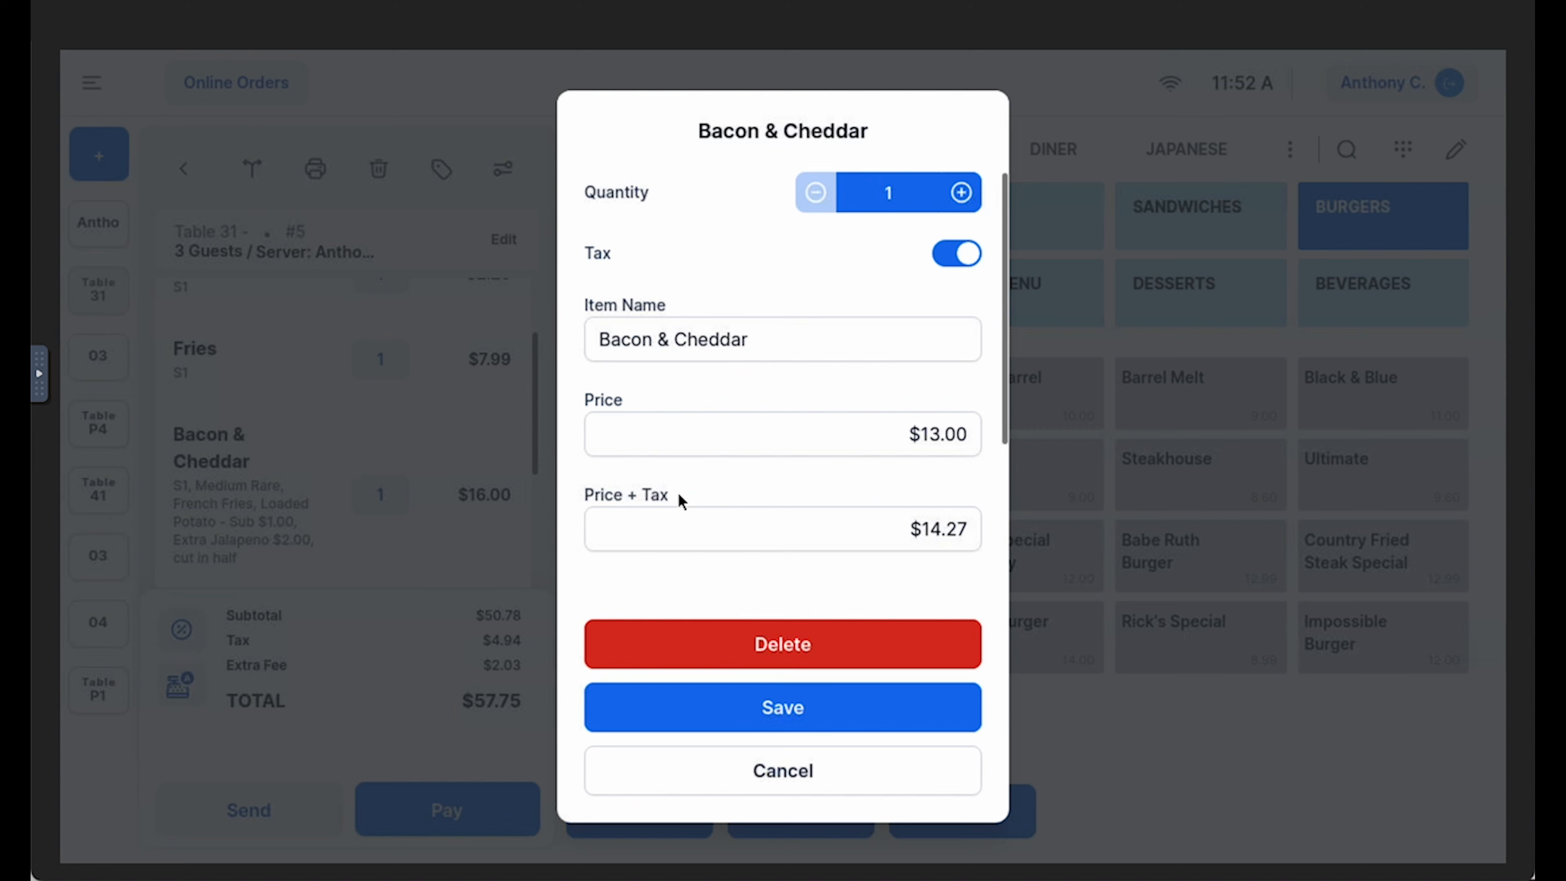
pyautogui.scroll(-5, 681, 501)
pyautogui.click(730, 516)
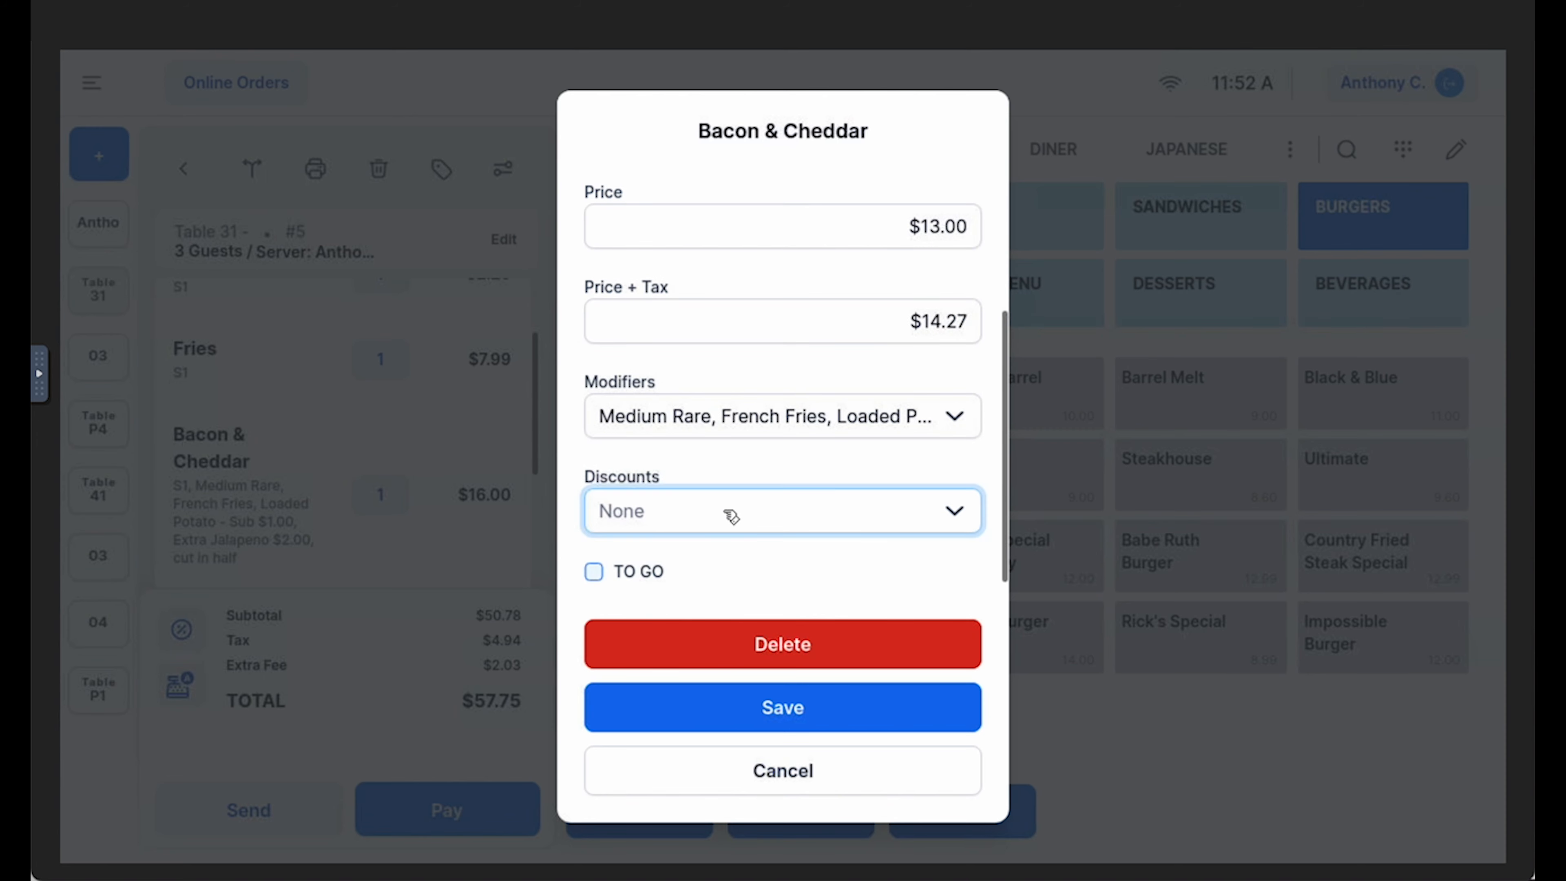
pyautogui.click(798, 405)
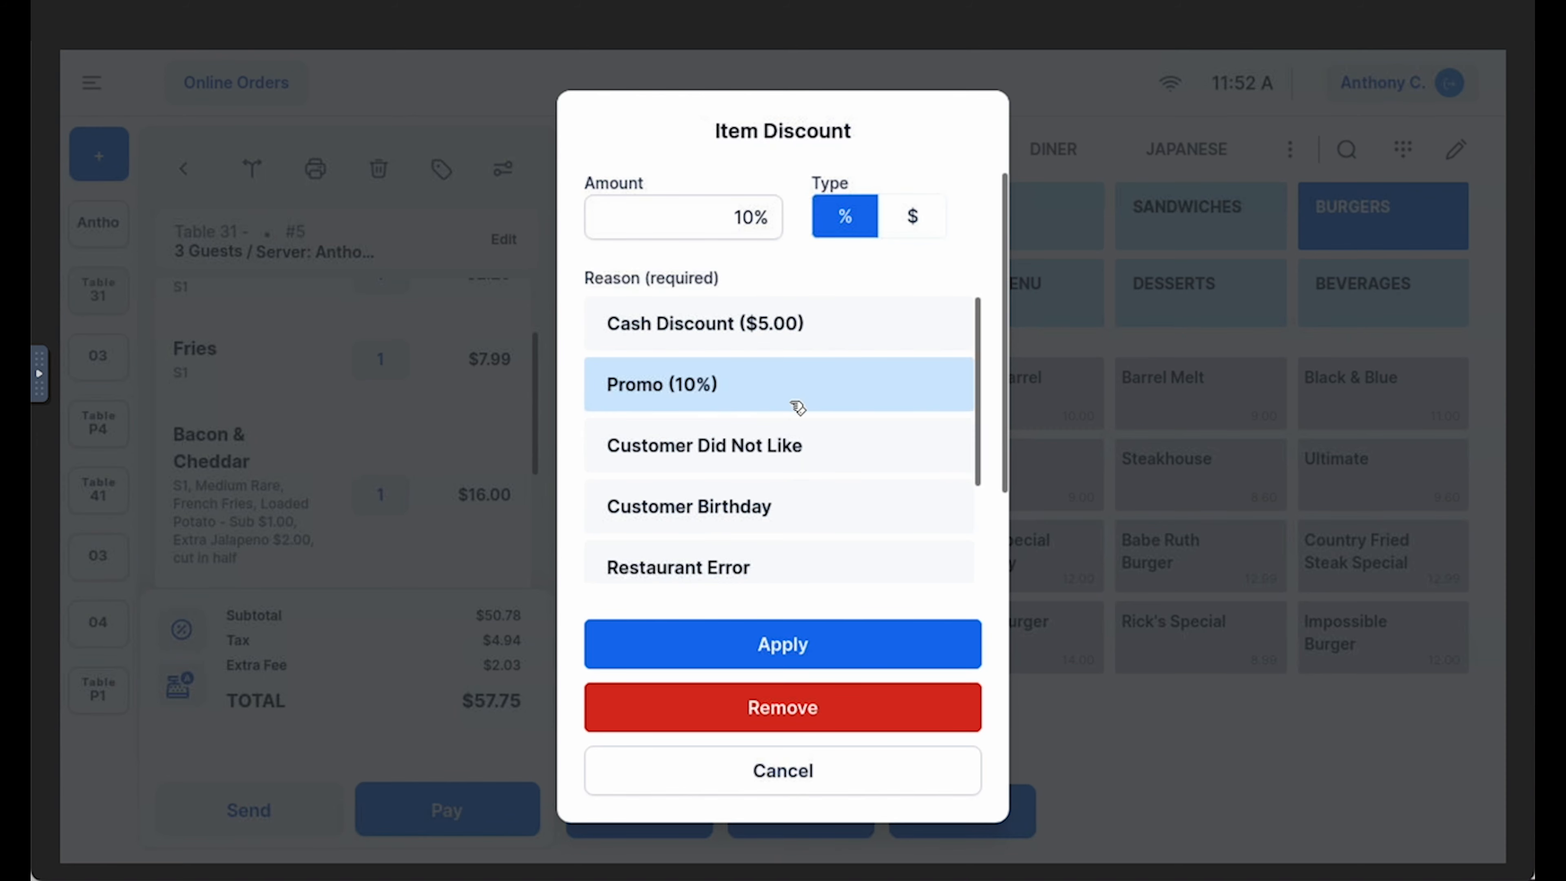
pyautogui.click(813, 646)
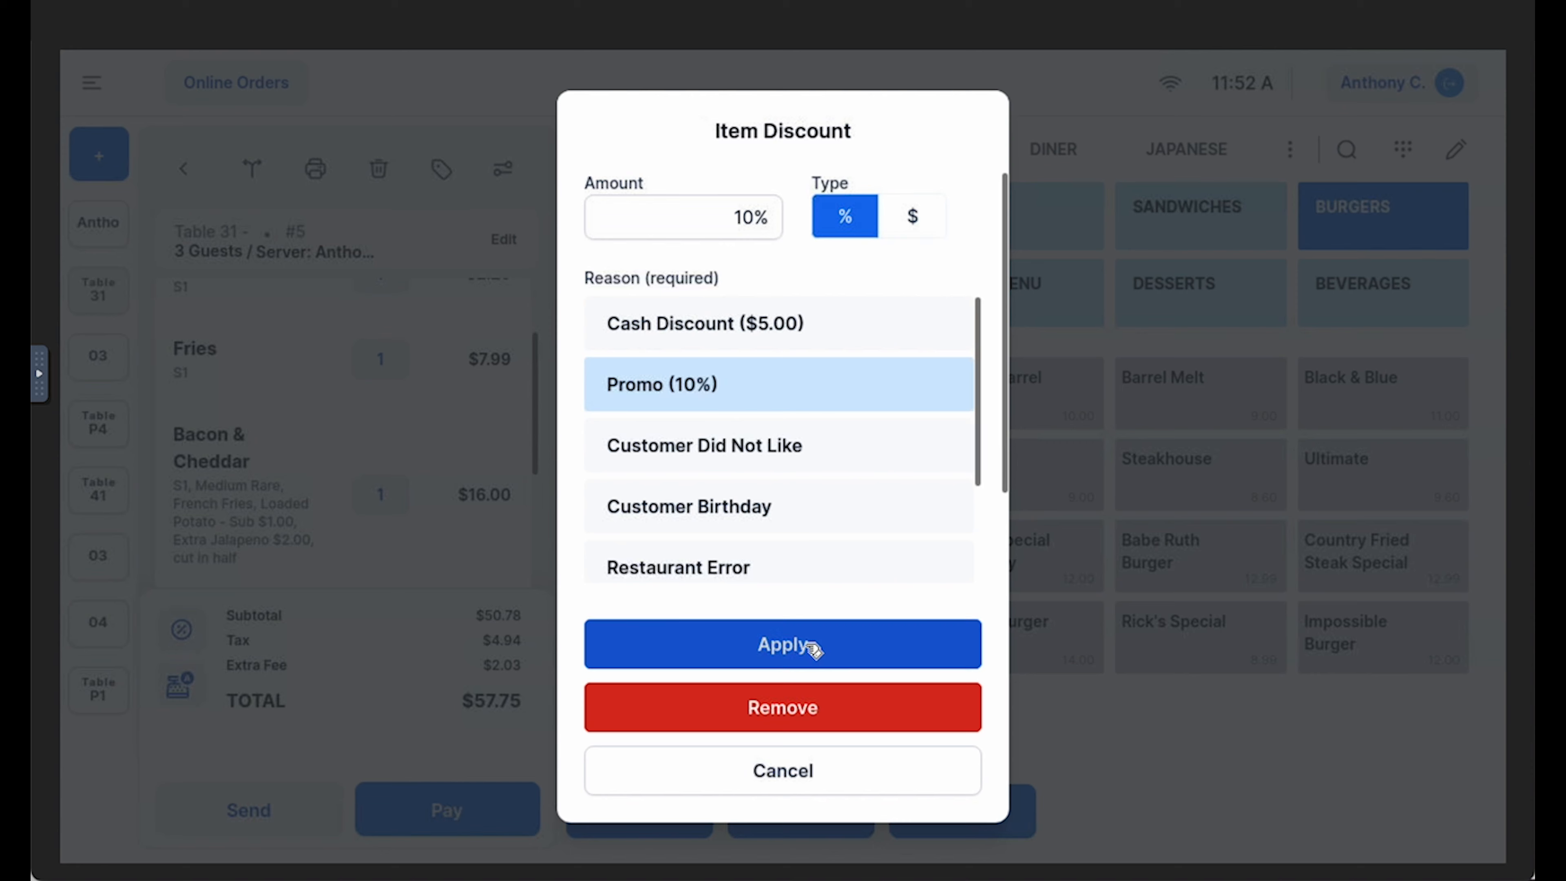
pyautogui.click(785, 716)
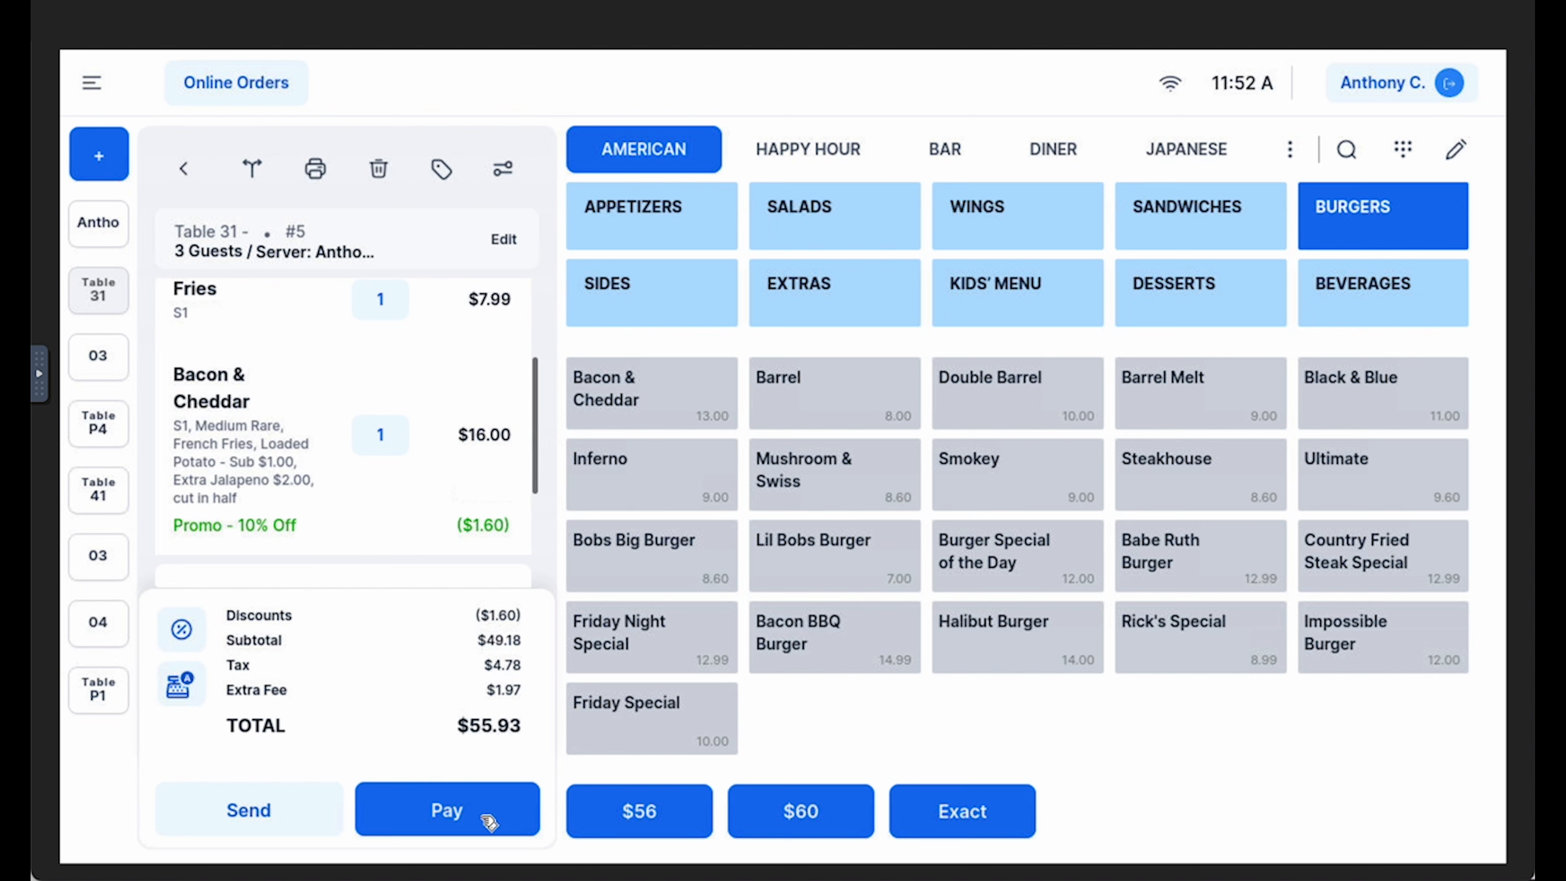
# Go to payment for the table 31 order and apply an order discount of 50% with Promo as the reason
pyautogui.click(507, 818)
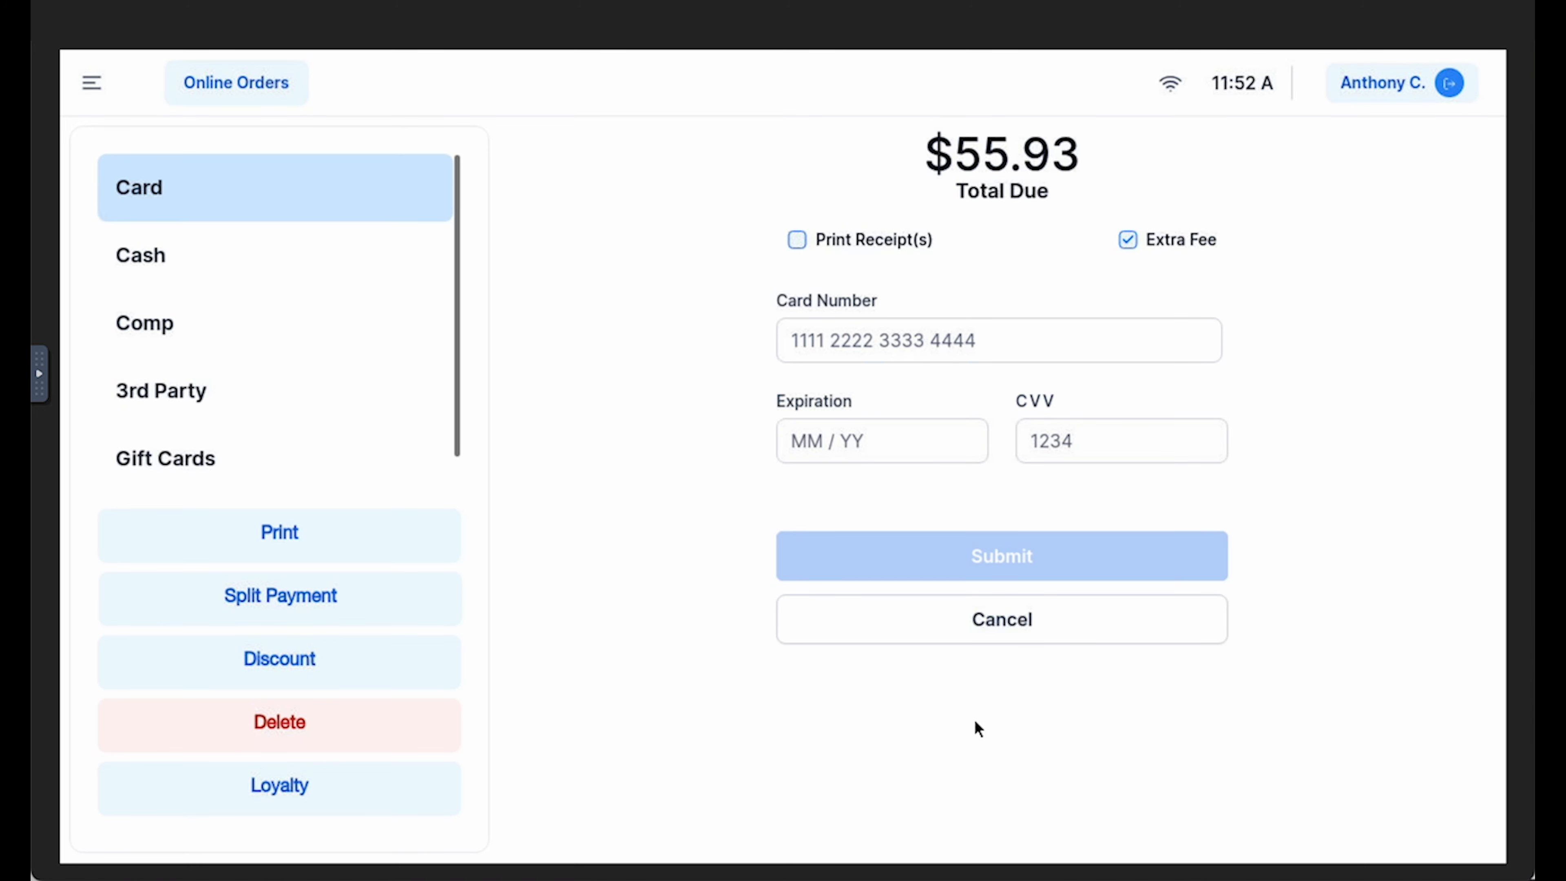
pyautogui.click(353, 665)
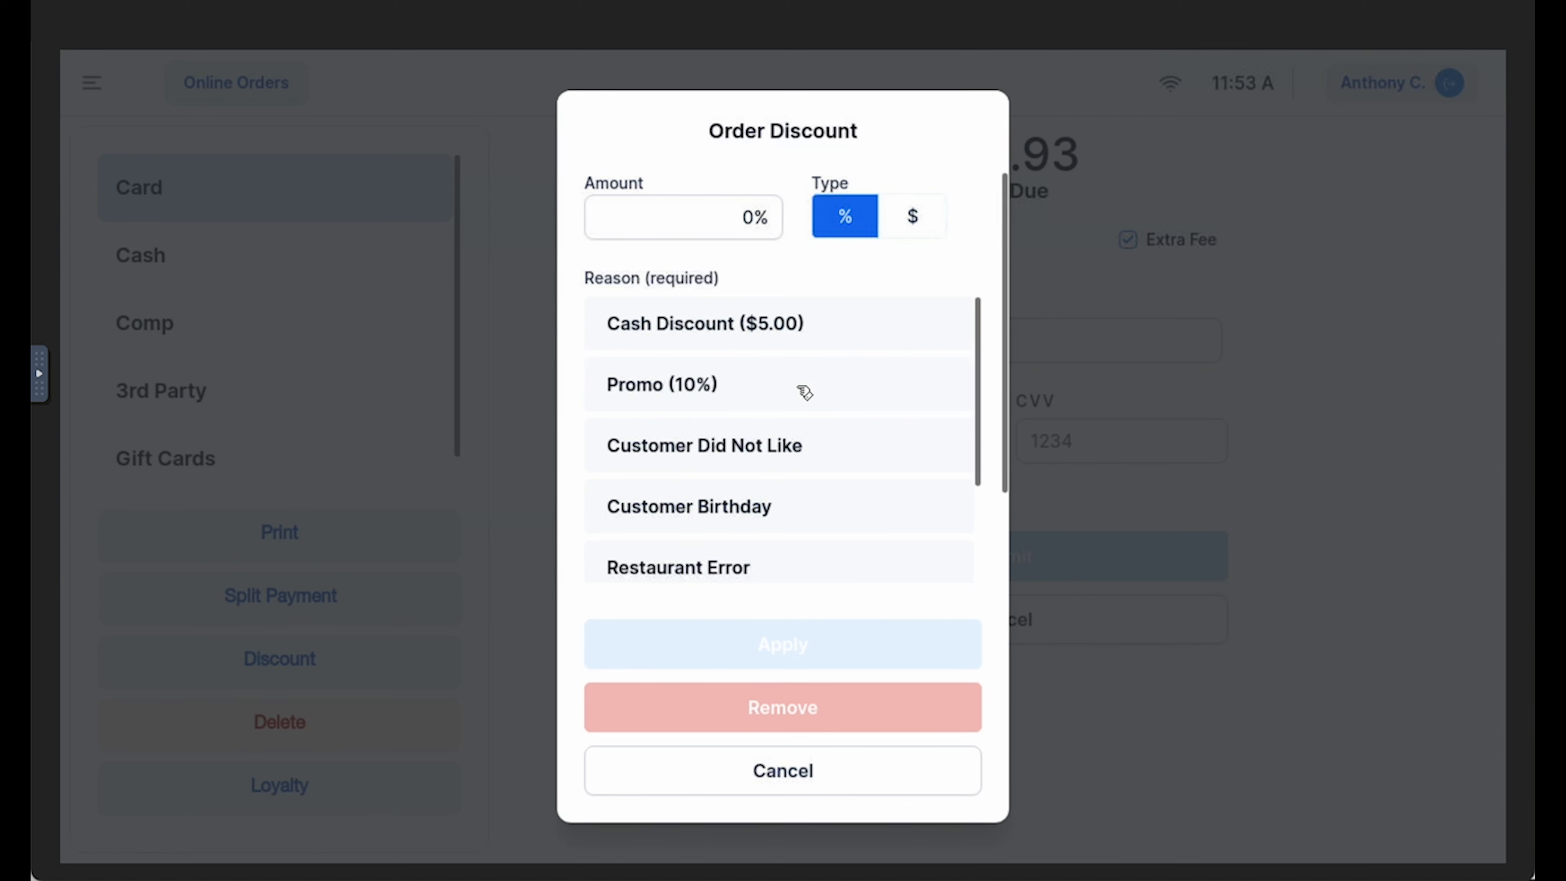
pyautogui.click(808, 398)
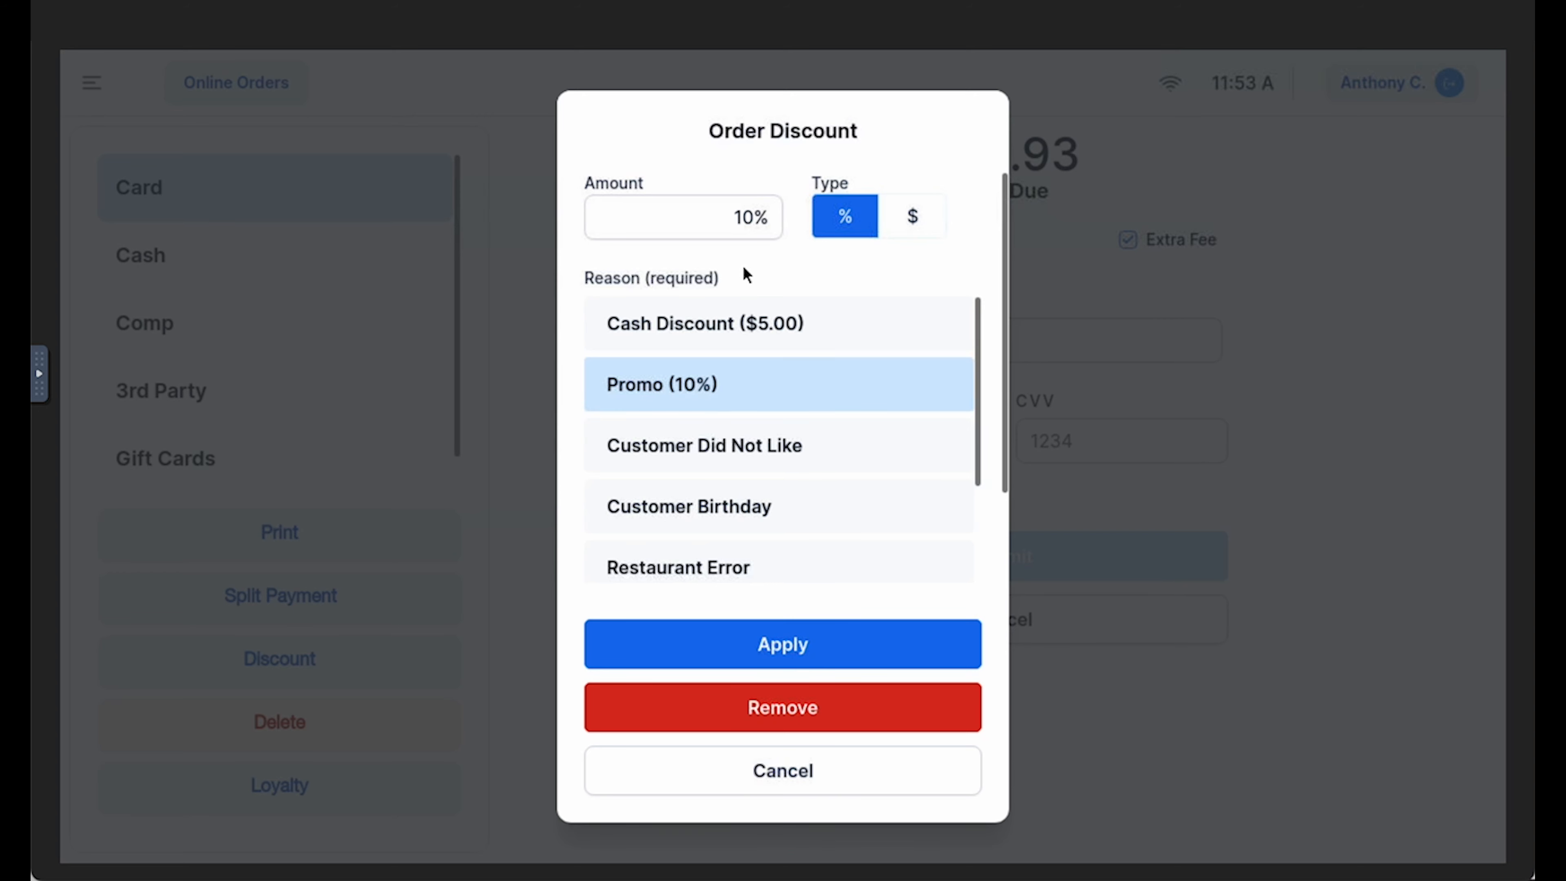
pyautogui.click(751, 232)
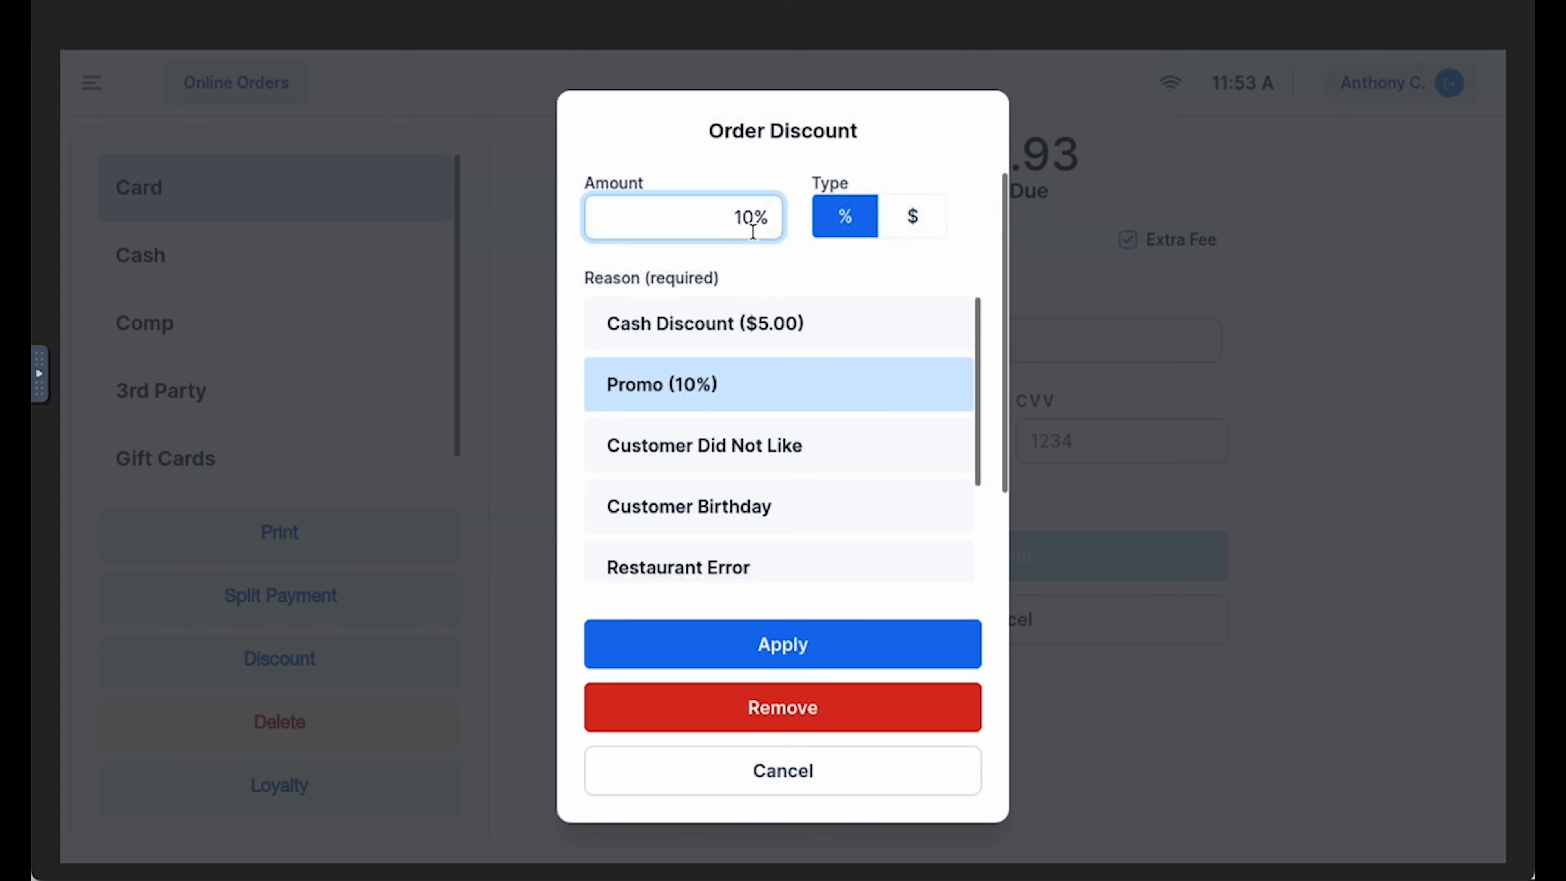
pyautogui.press('BackSpace')
pyautogui.press('BackSpace')
pyautogui.write('50')
pyautogui.click(767, 646)
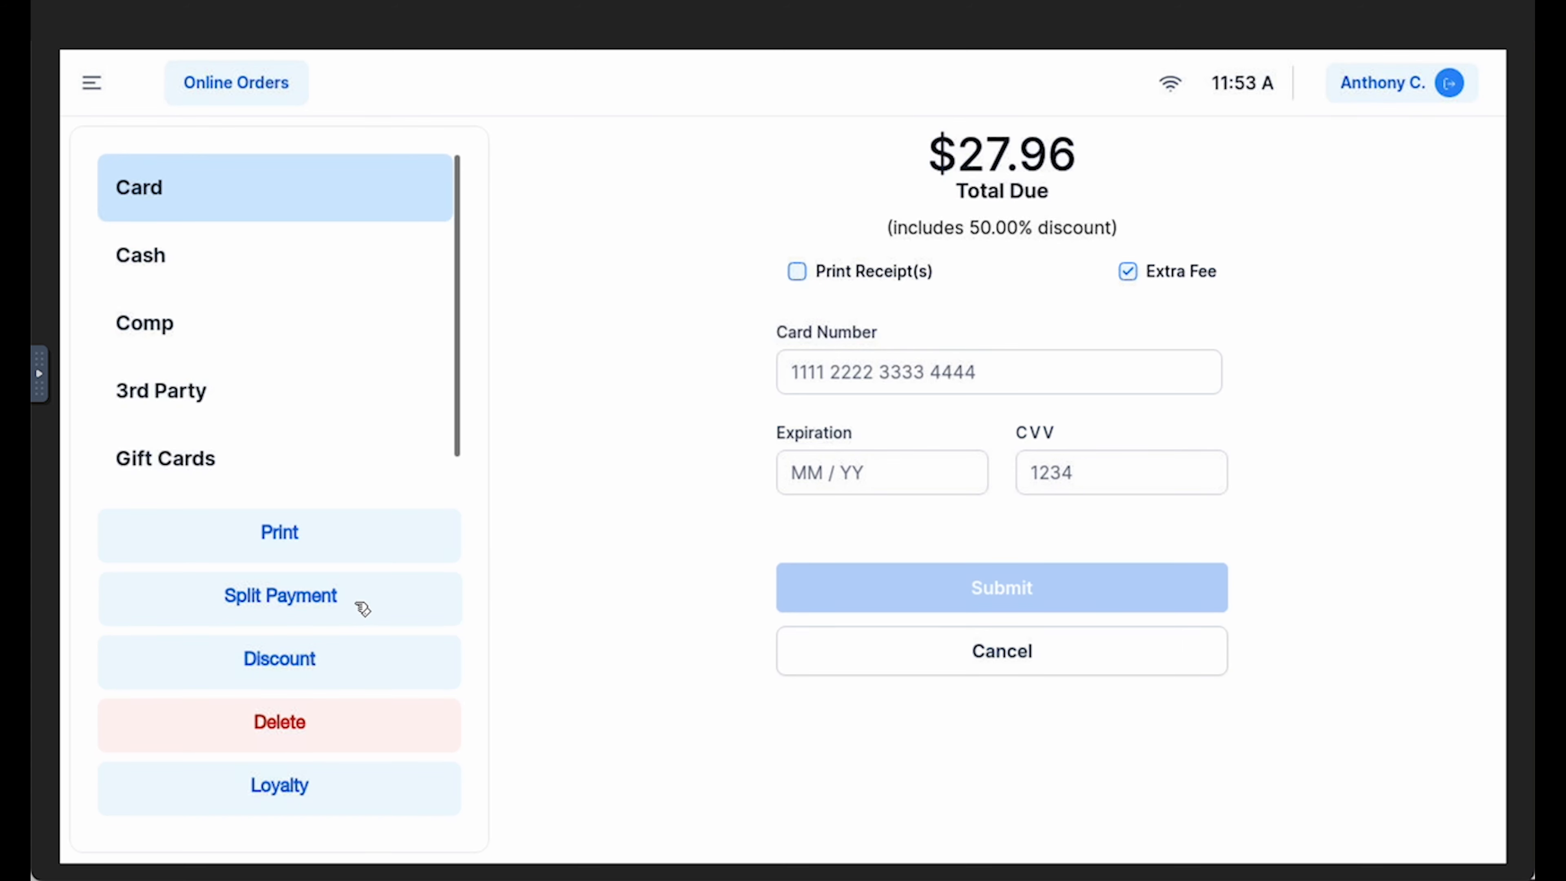
# Start a split payment and enter $10.00 in cash as the first payment
pyautogui.click(368, 609)
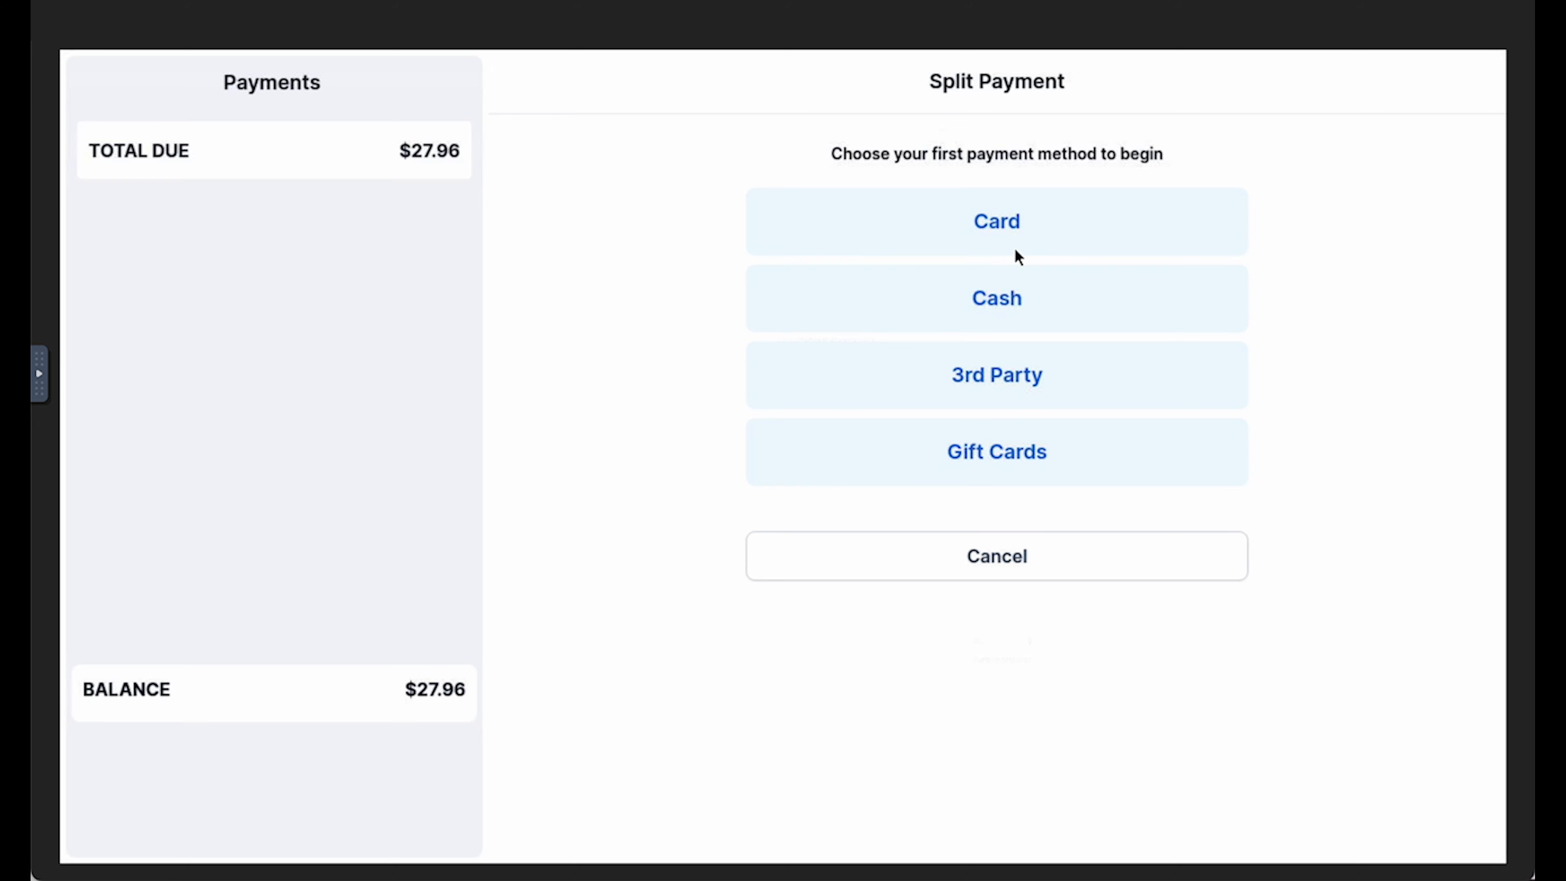
pyautogui.click(1065, 300)
pyautogui.click(962, 326)
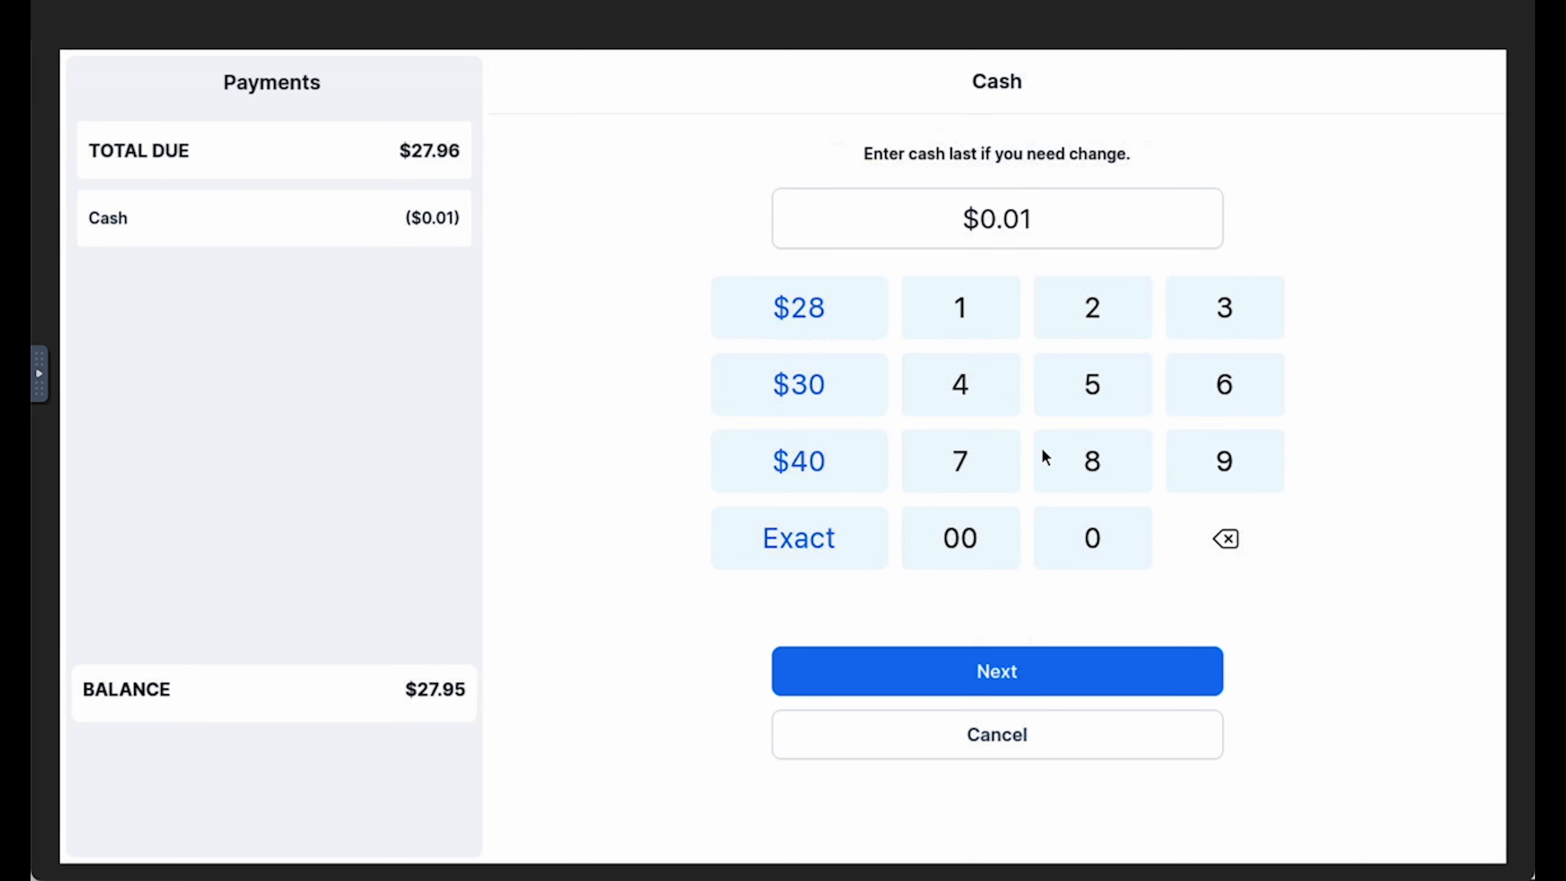
pyautogui.click(1070, 537)
pyautogui.click(968, 555)
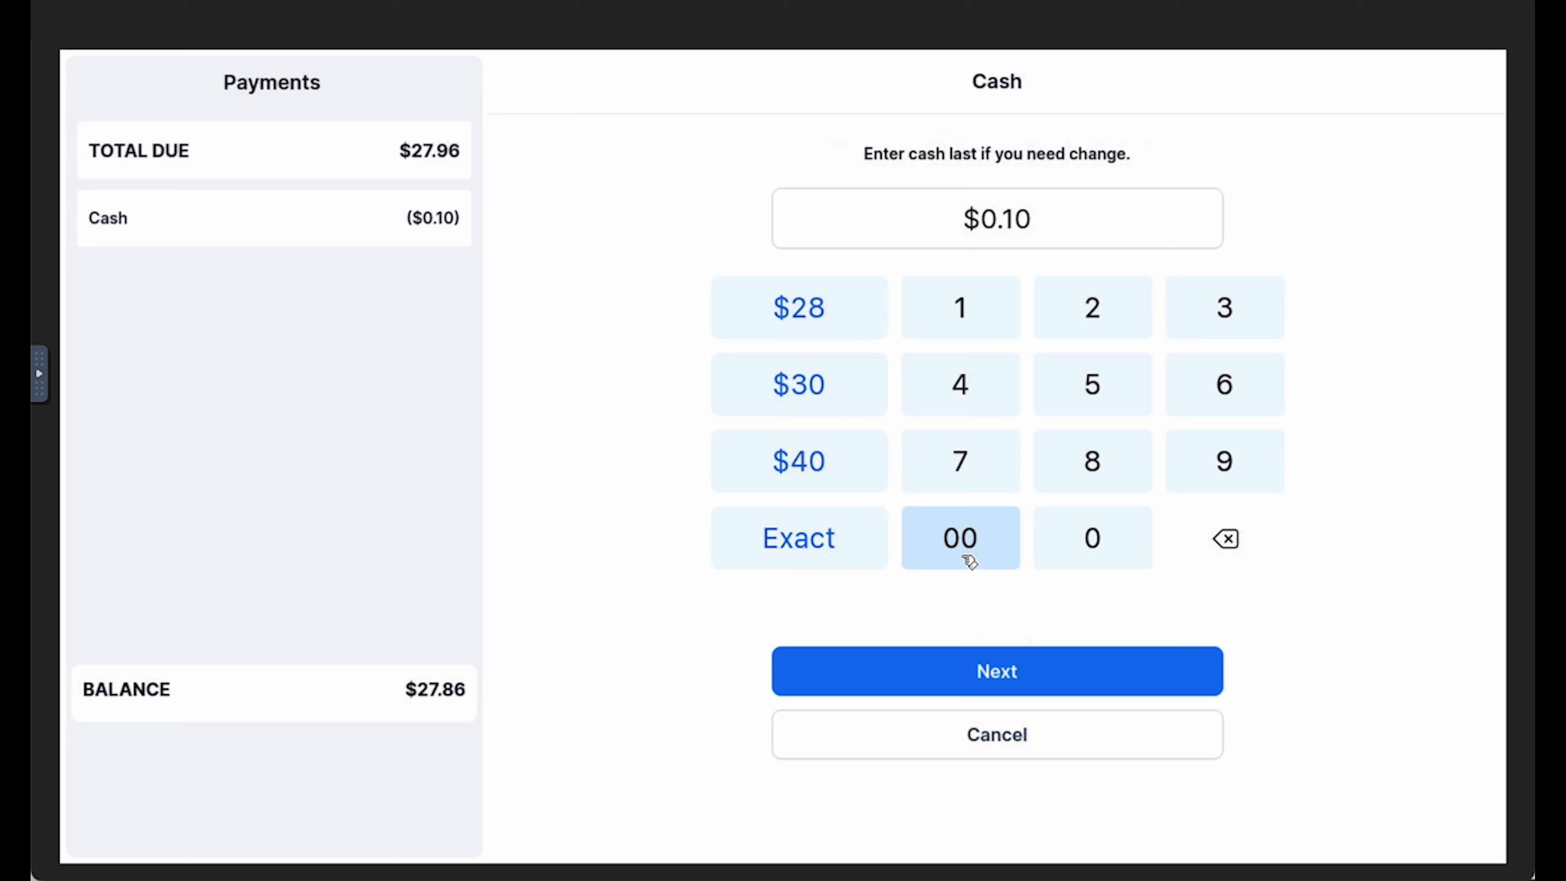
pyautogui.click(981, 673)
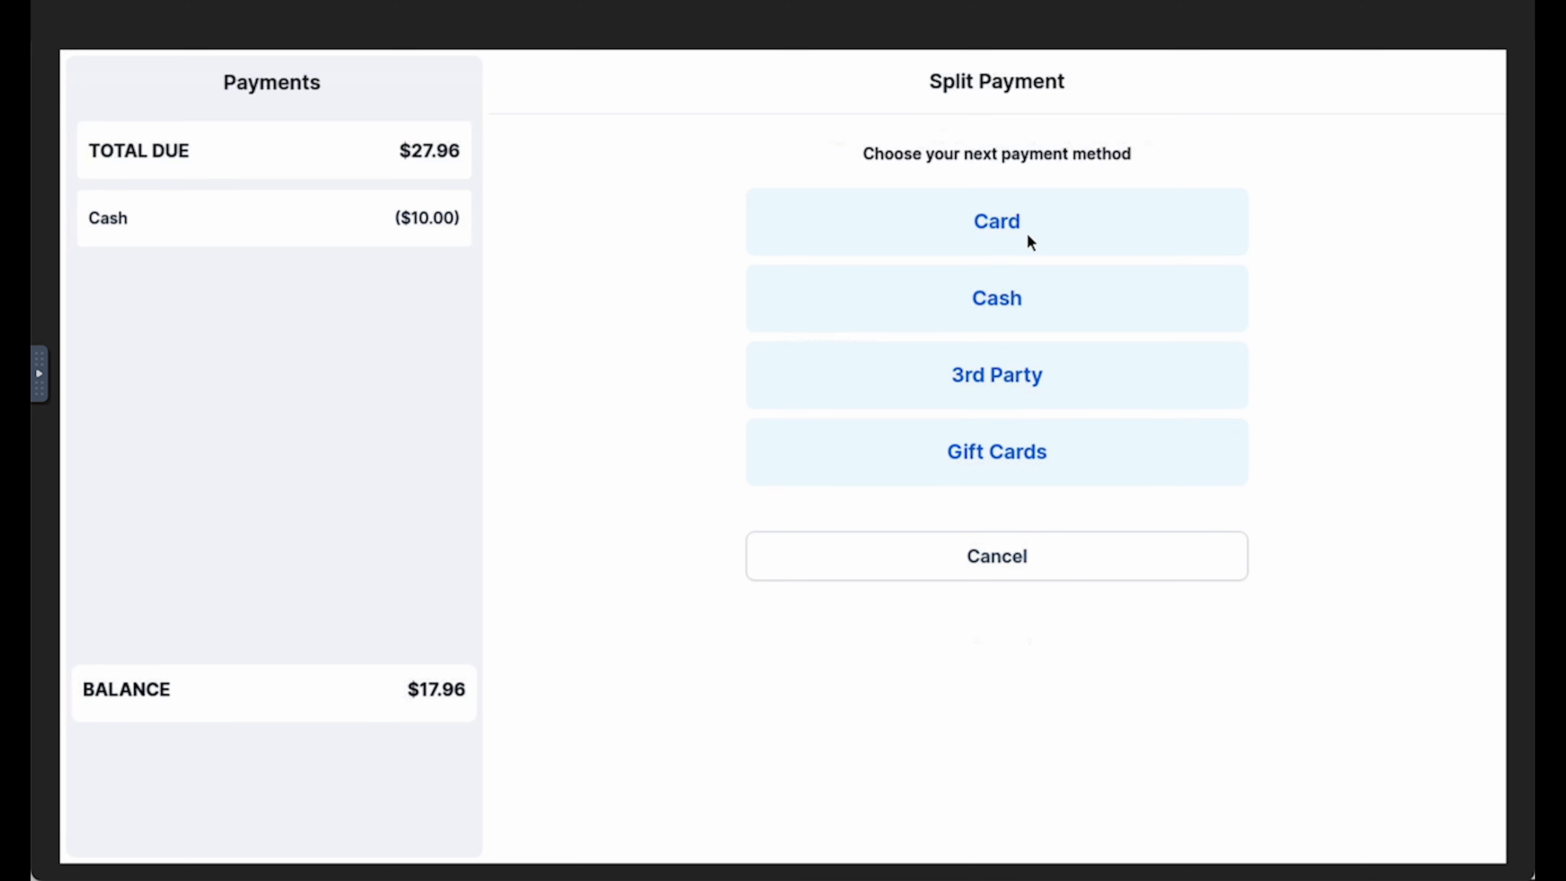
# Try dividing the remaining split-payment balance across 4 cards, and cancel the payment to return to the order
pyautogui.click(1069, 234)
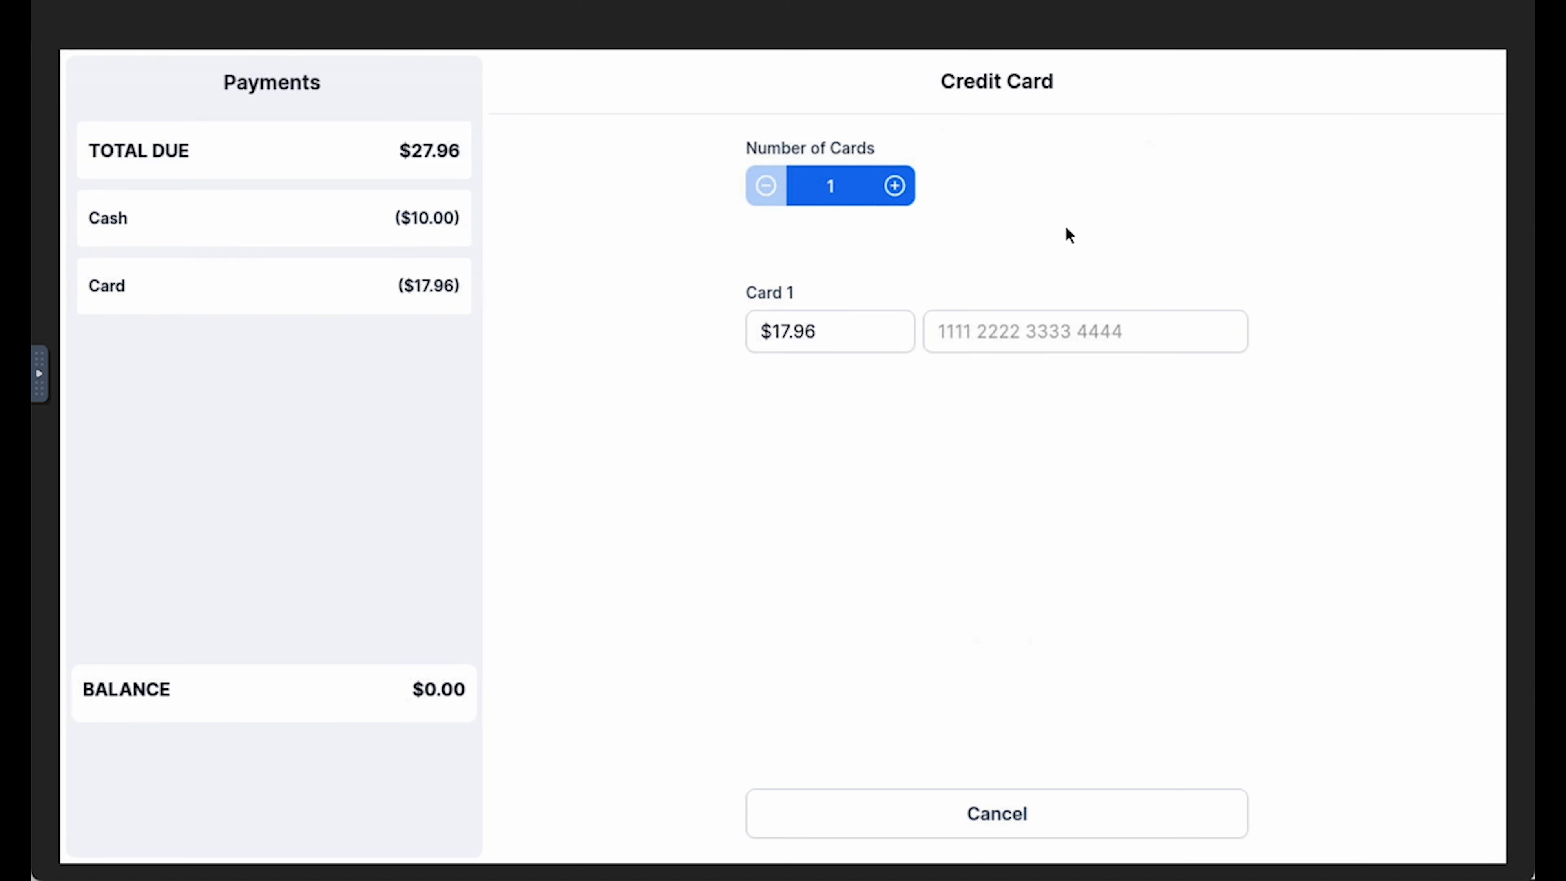
pyautogui.click(895, 186)
pyautogui.click(895, 186)
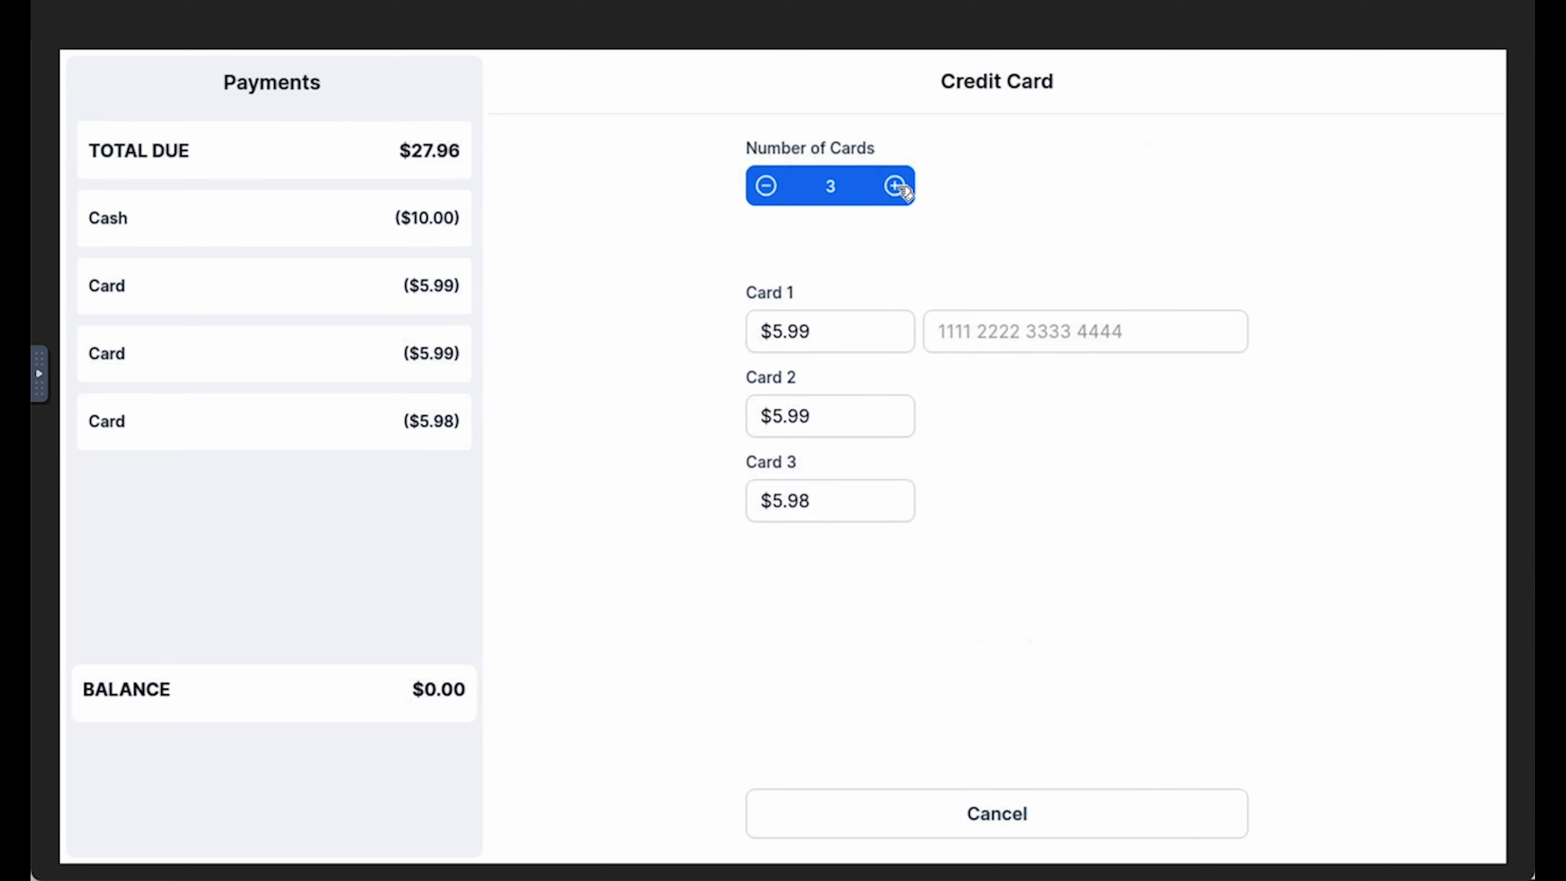
pyautogui.click(897, 187)
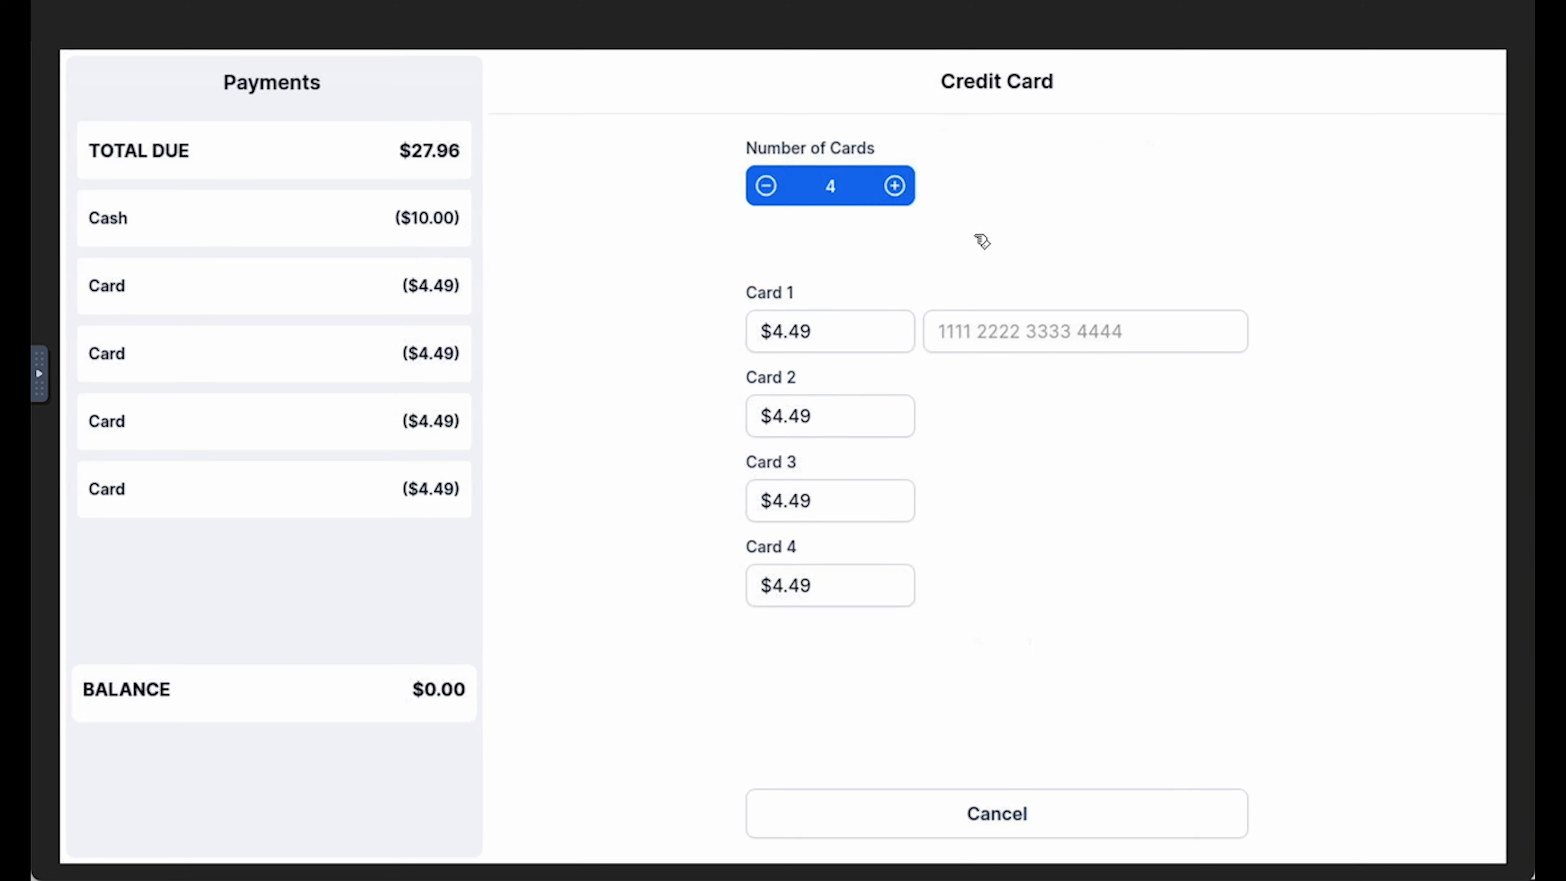
pyautogui.click(986, 814)
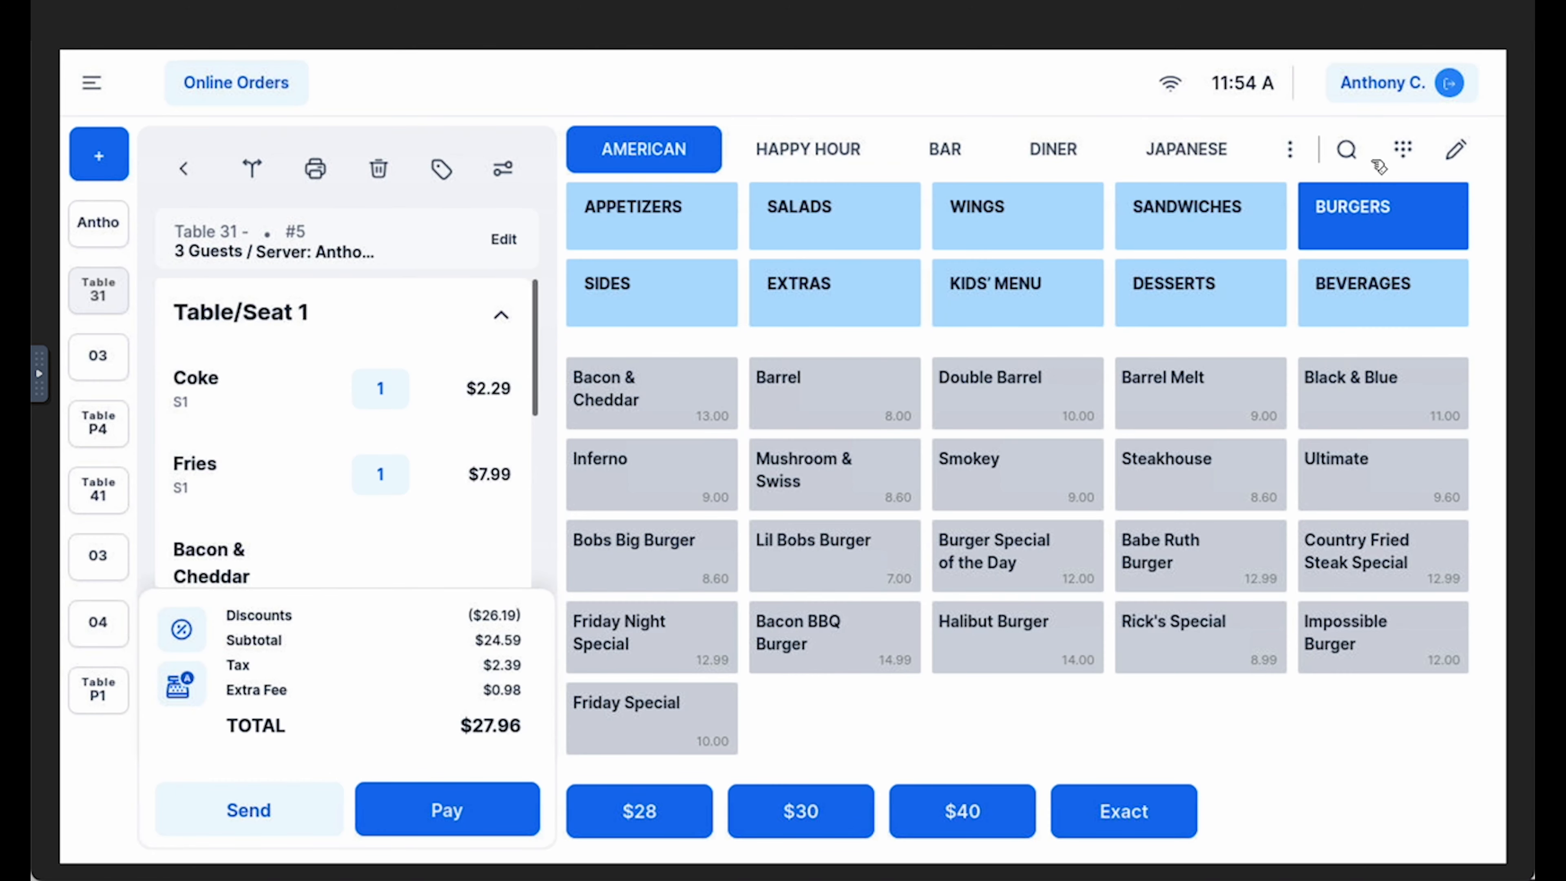
# Search the menu items for "chicken" and clear the search
pyautogui.click(1351, 152)
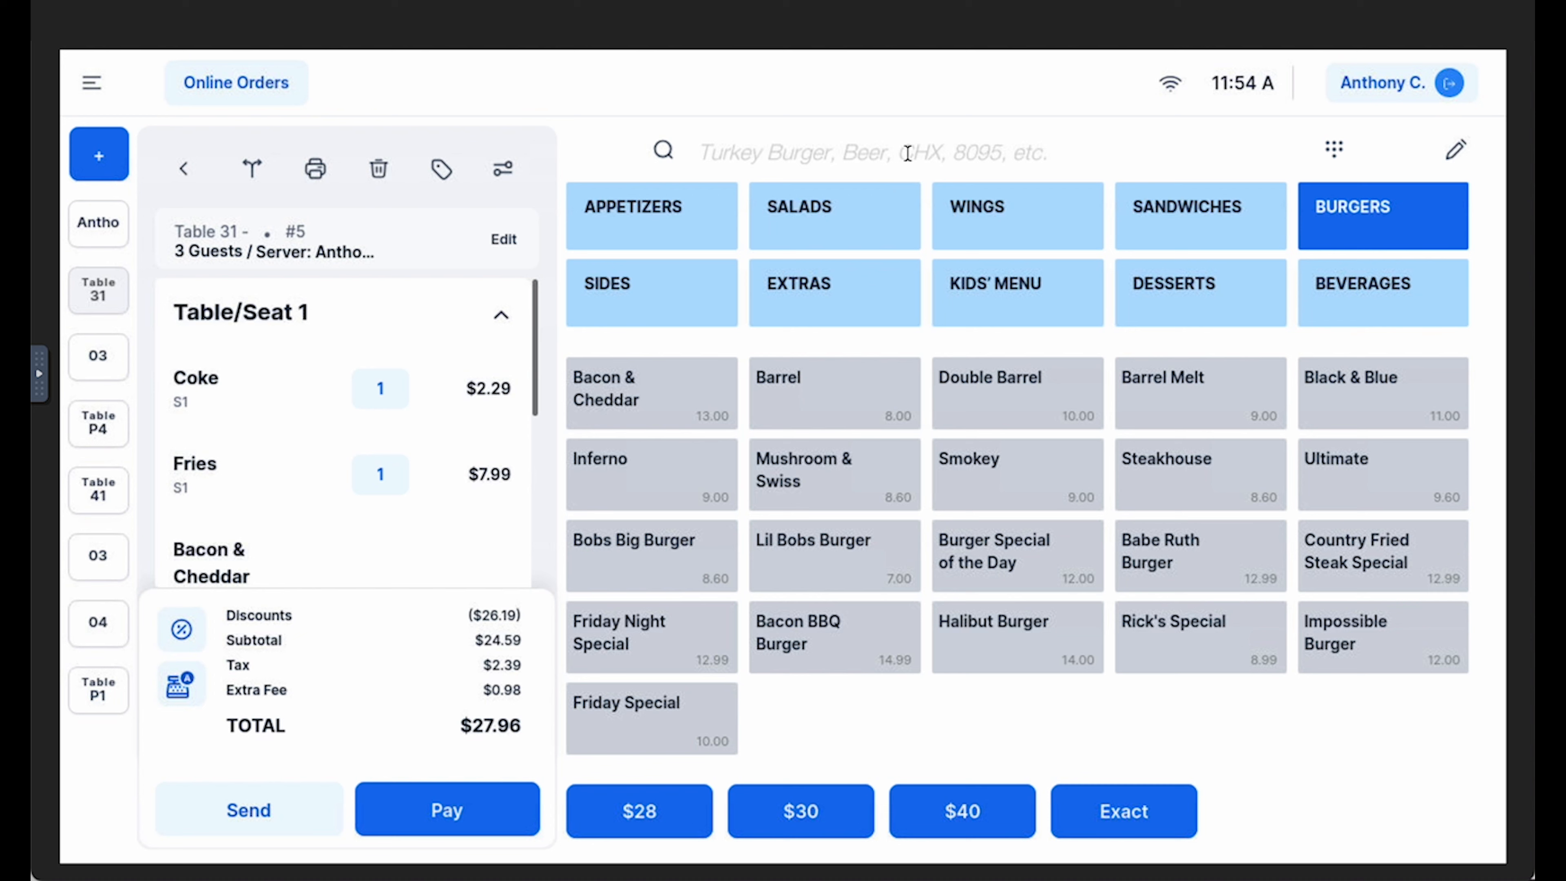
pyautogui.write('ch')
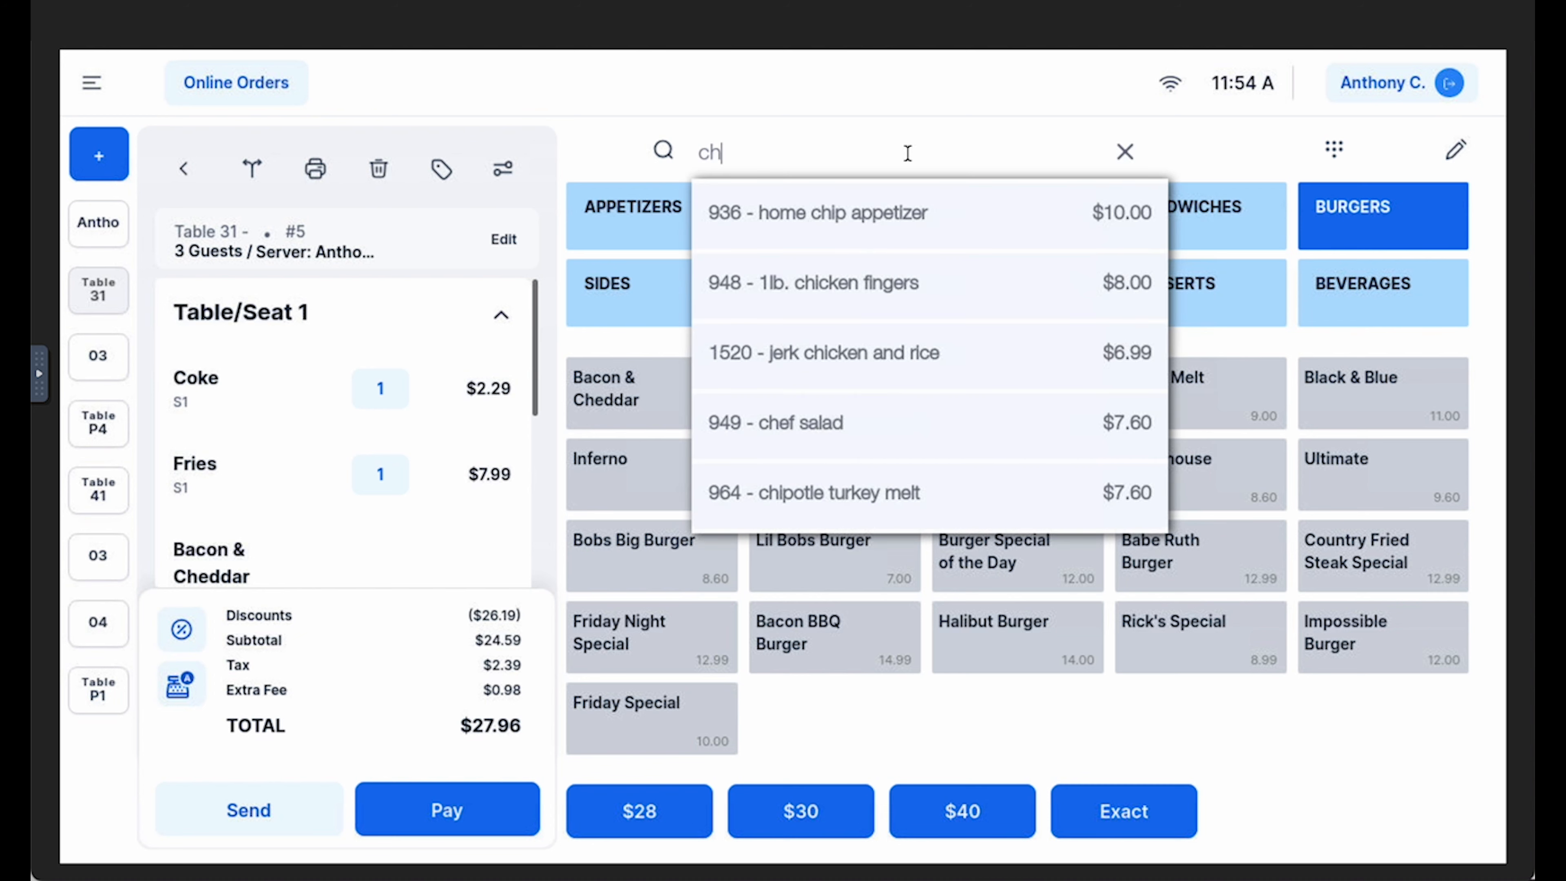
pyautogui.write('icken')
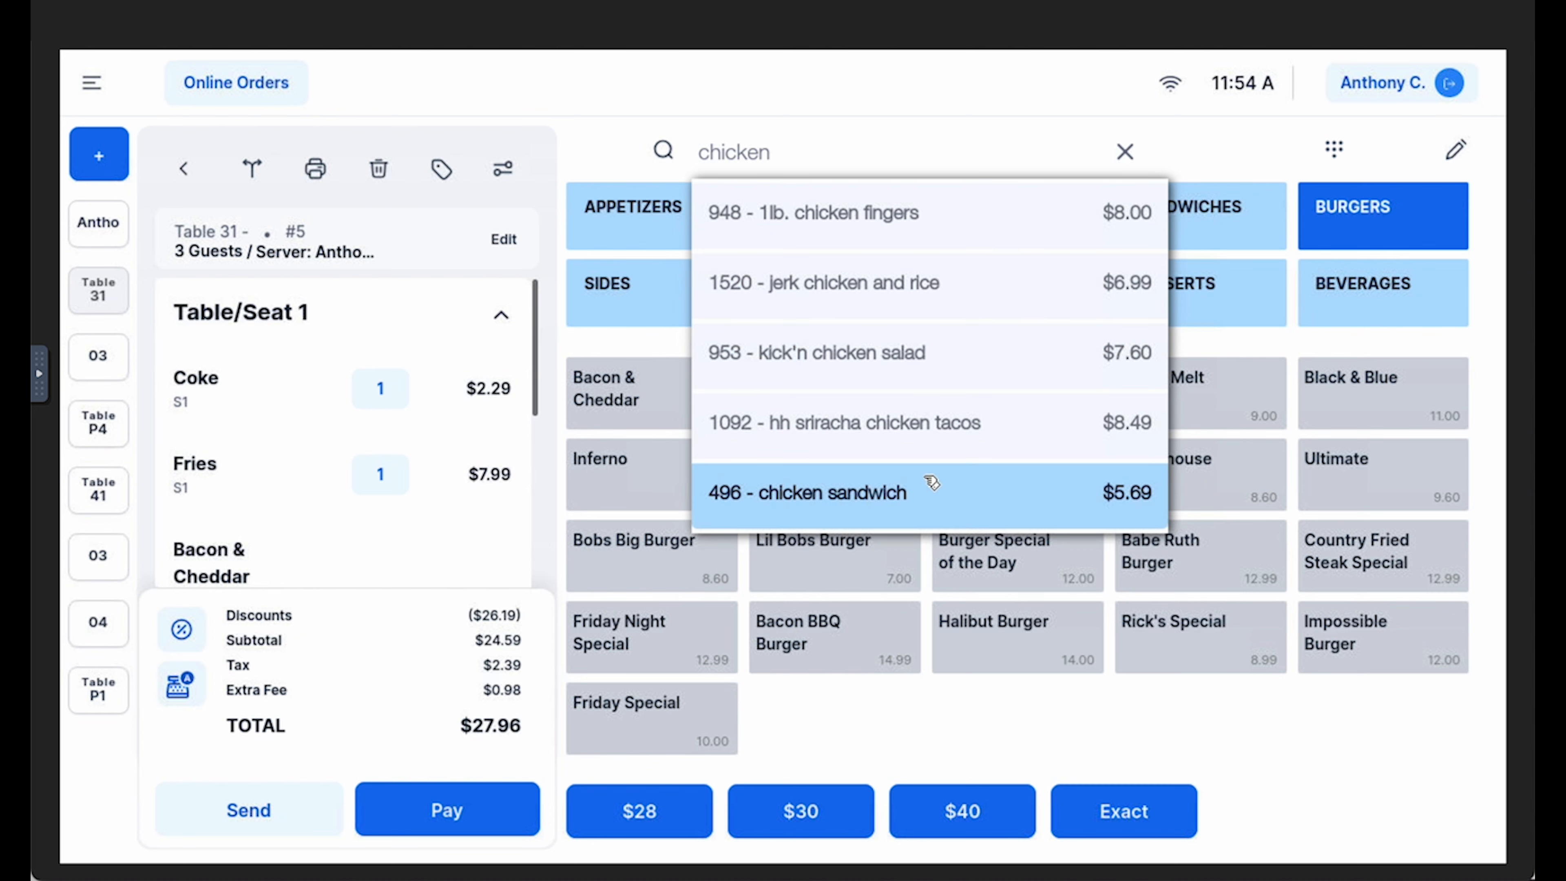
pyautogui.click(1125, 152)
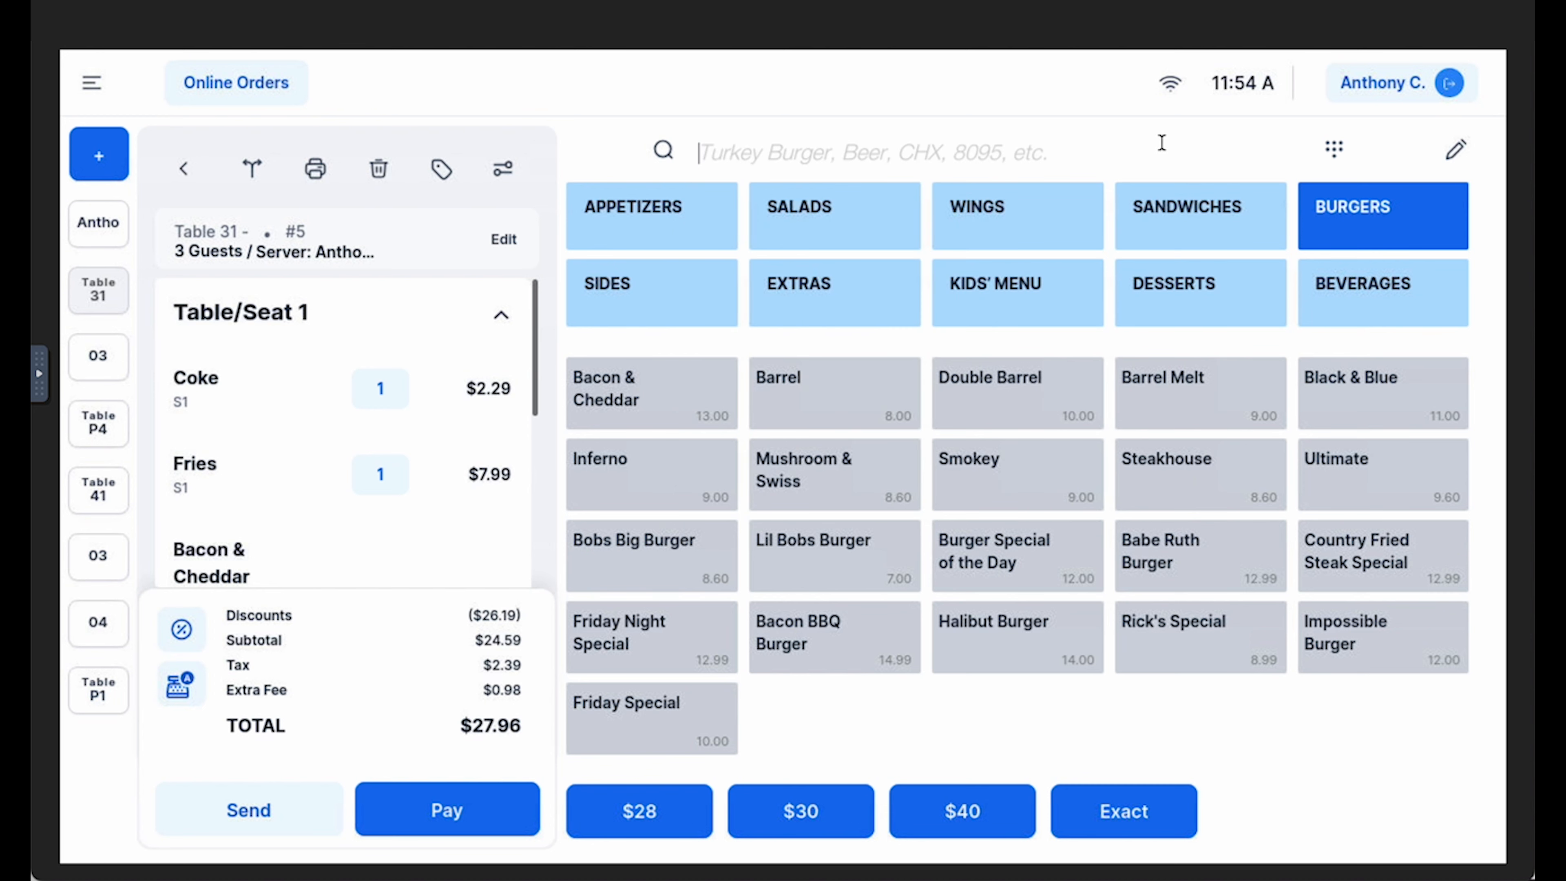
# Add a custom item priced at $8.00 to the table 31 order
pyautogui.click(1335, 152)
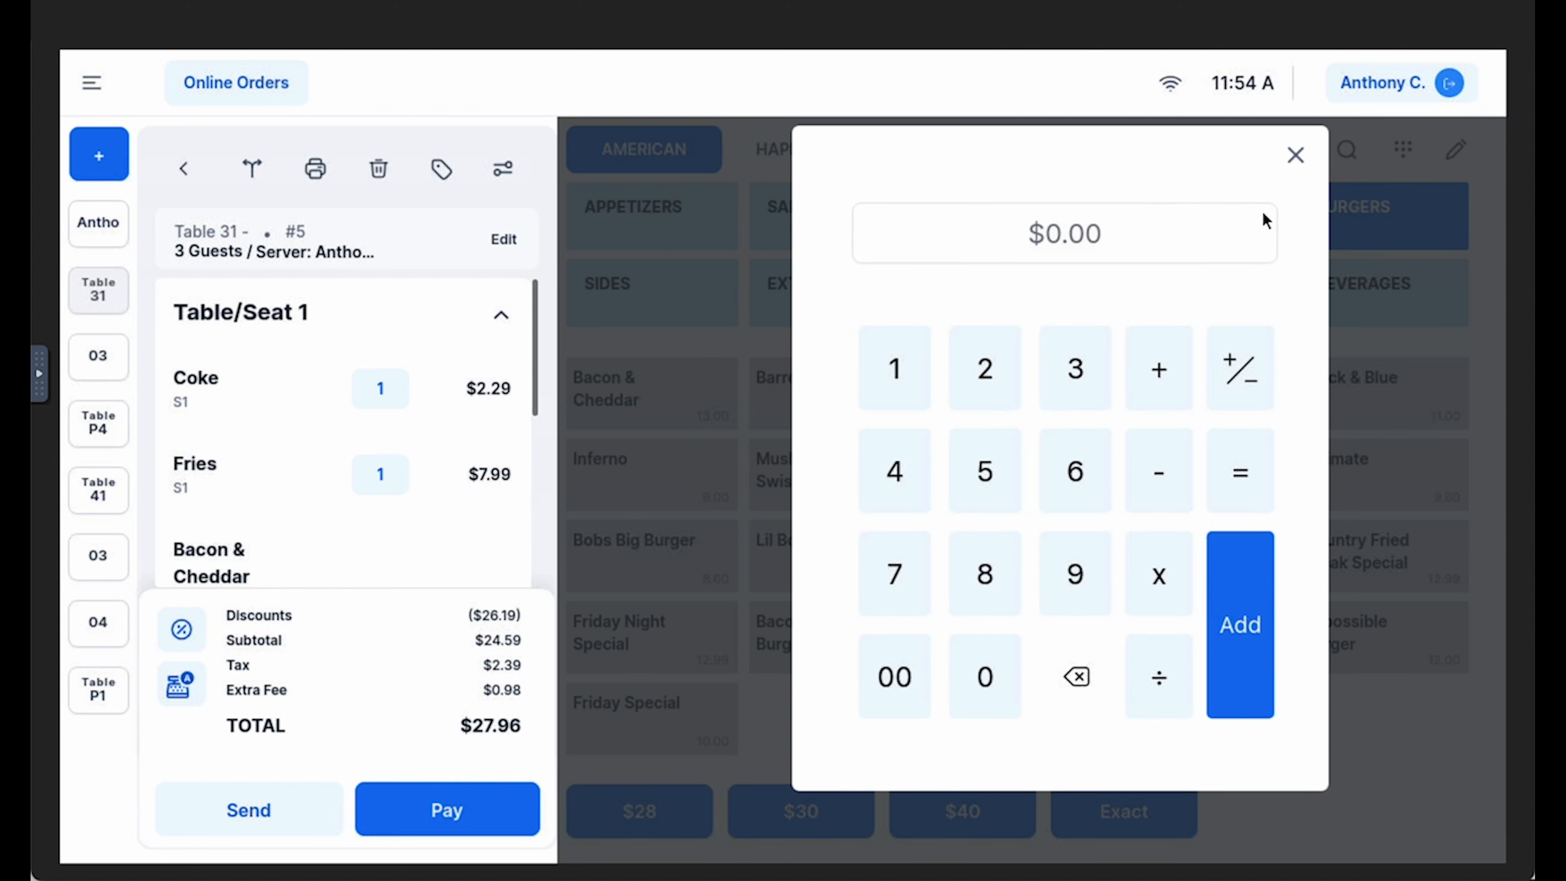
pyautogui.click(997, 593)
pyautogui.click(922, 669)
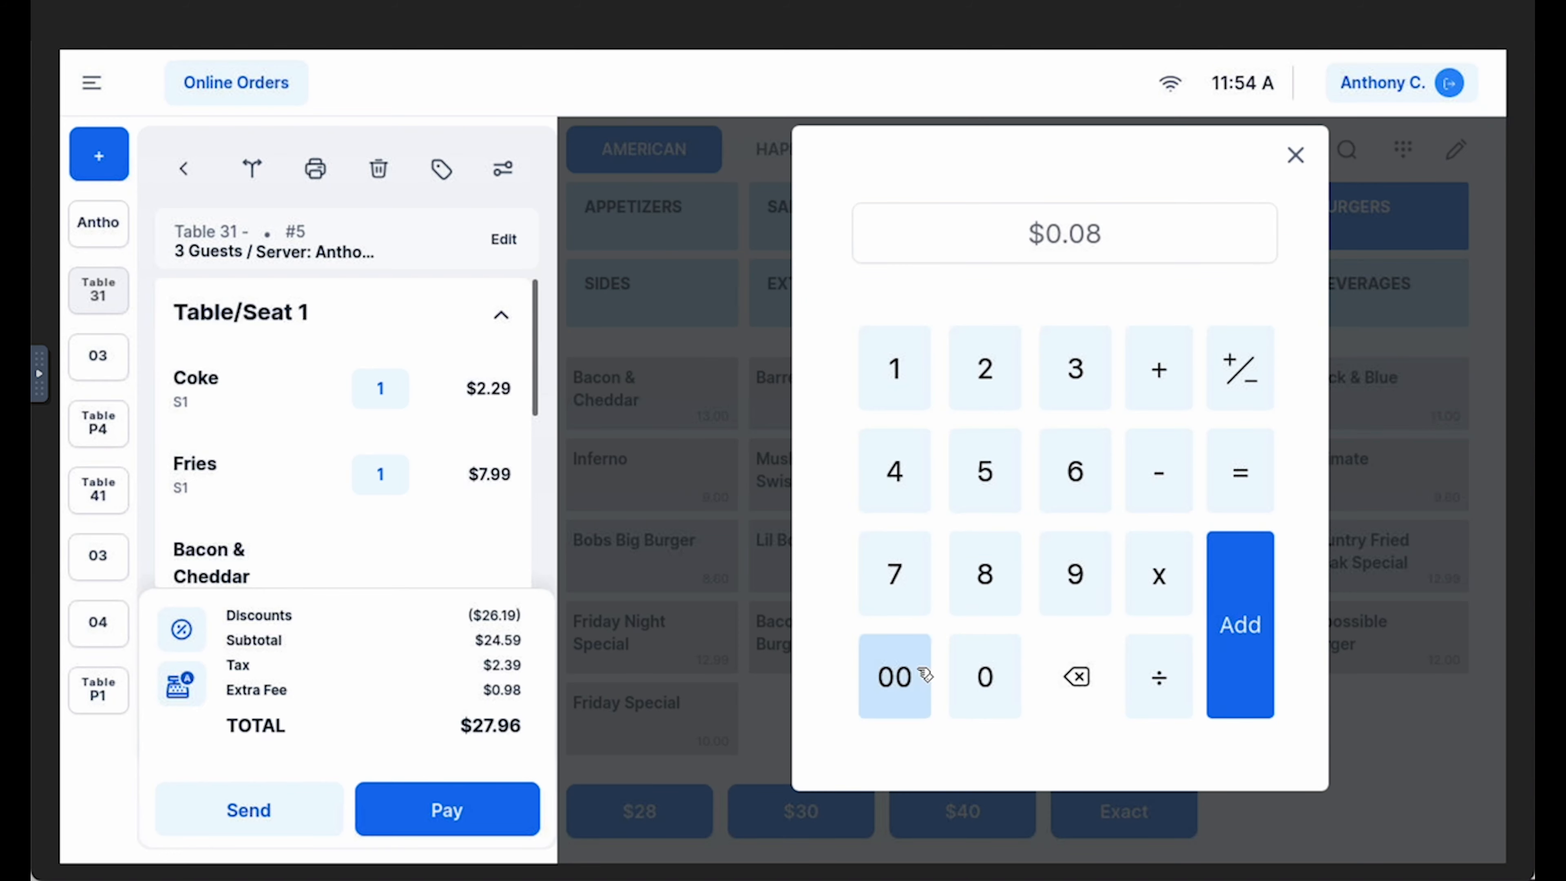
pyautogui.click(1261, 618)
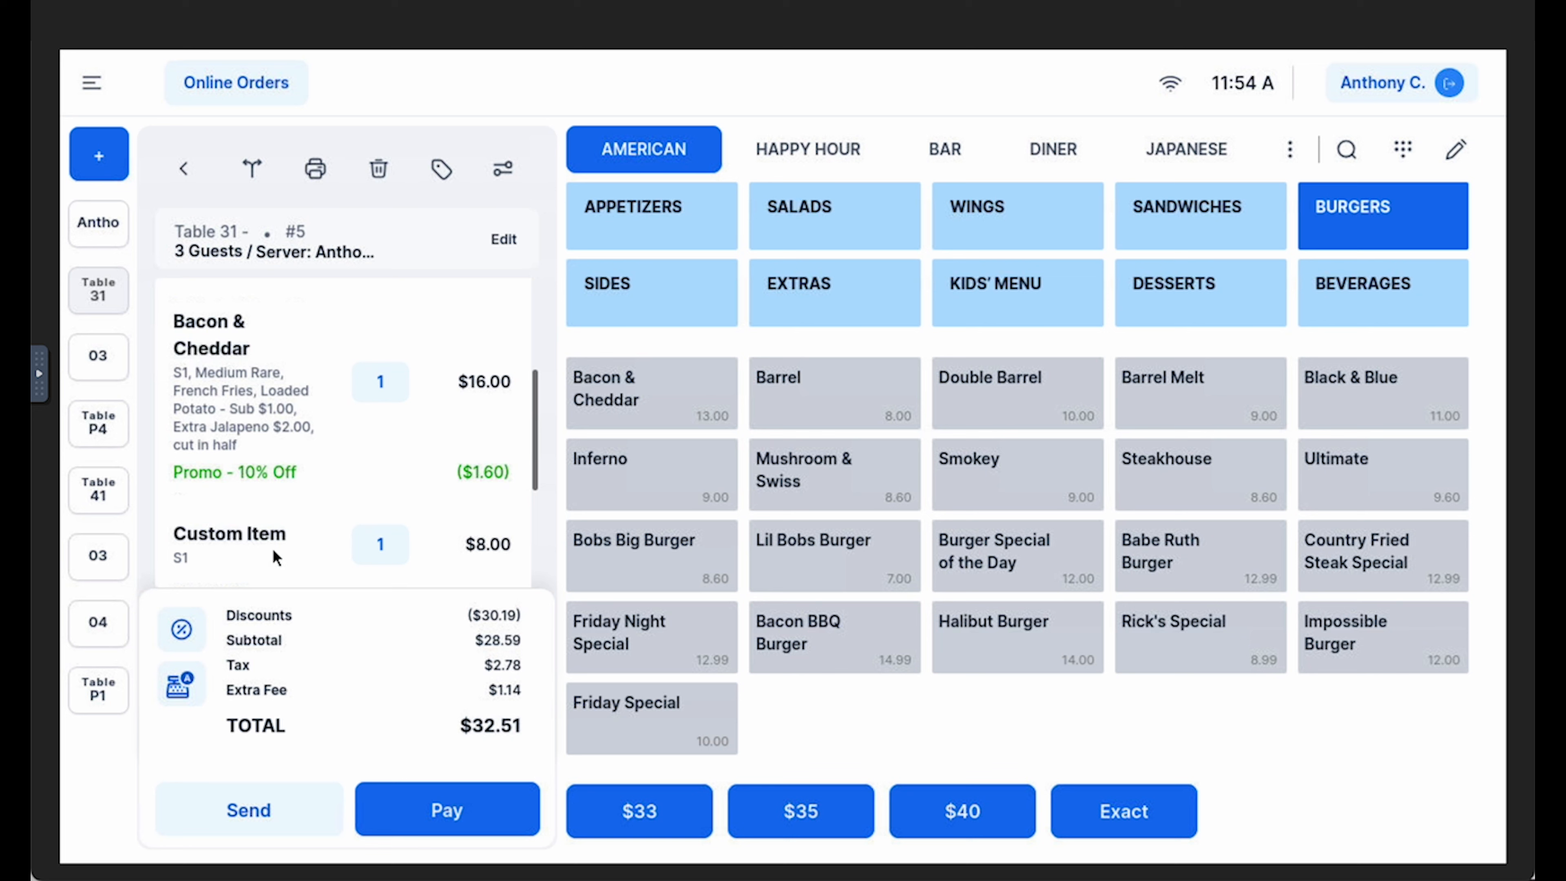
# Rename the $8.00 custom item in the table 31 order as Example
pyautogui.click(308, 543)
pyautogui.click(764, 350)
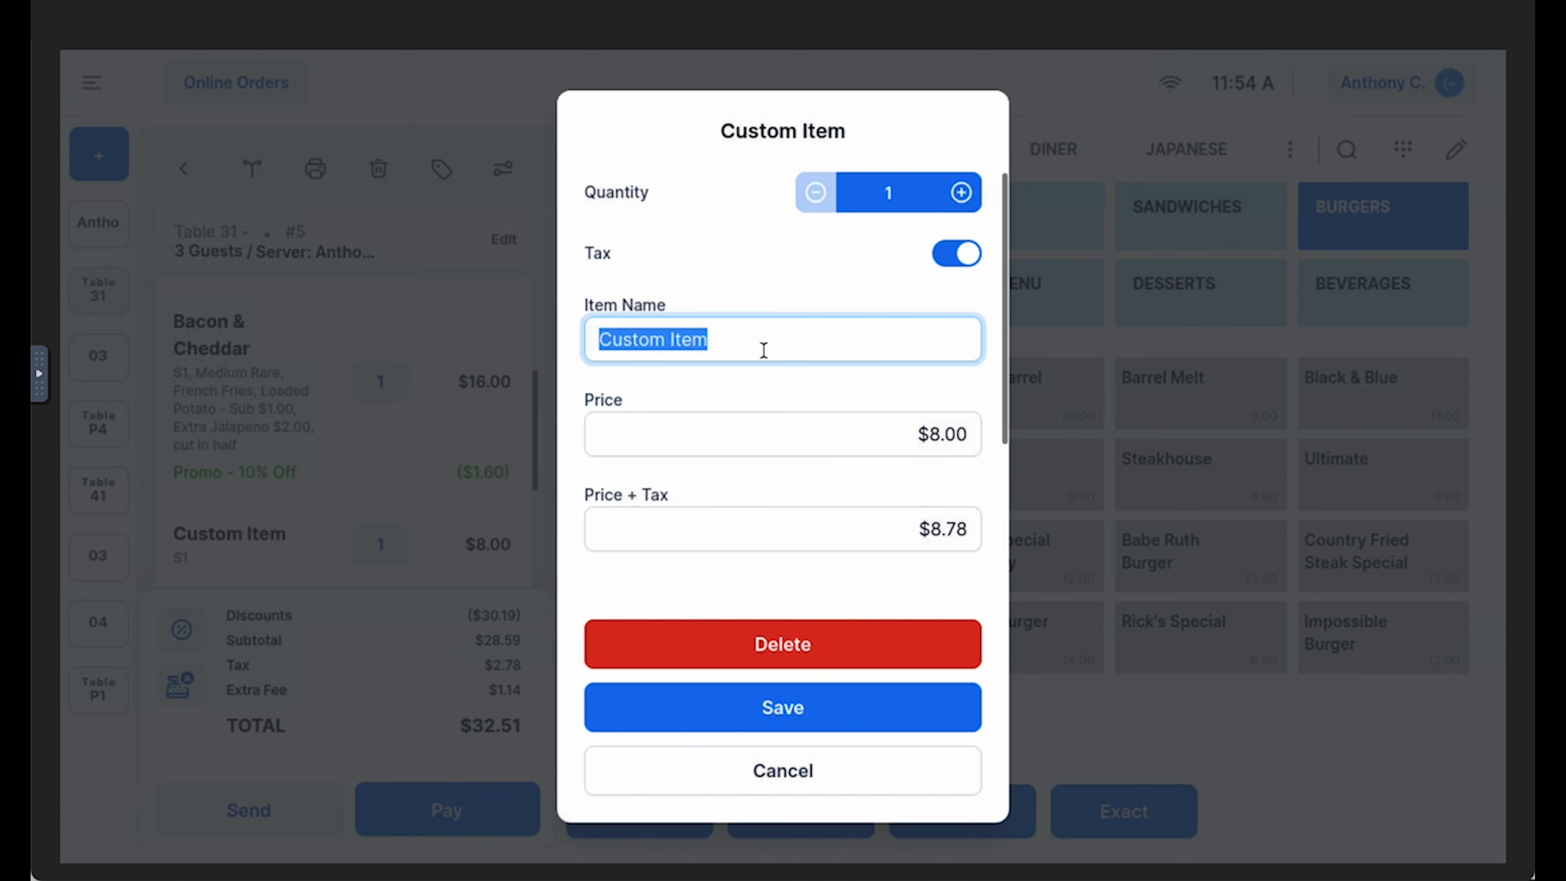
pyautogui.write('Exam')
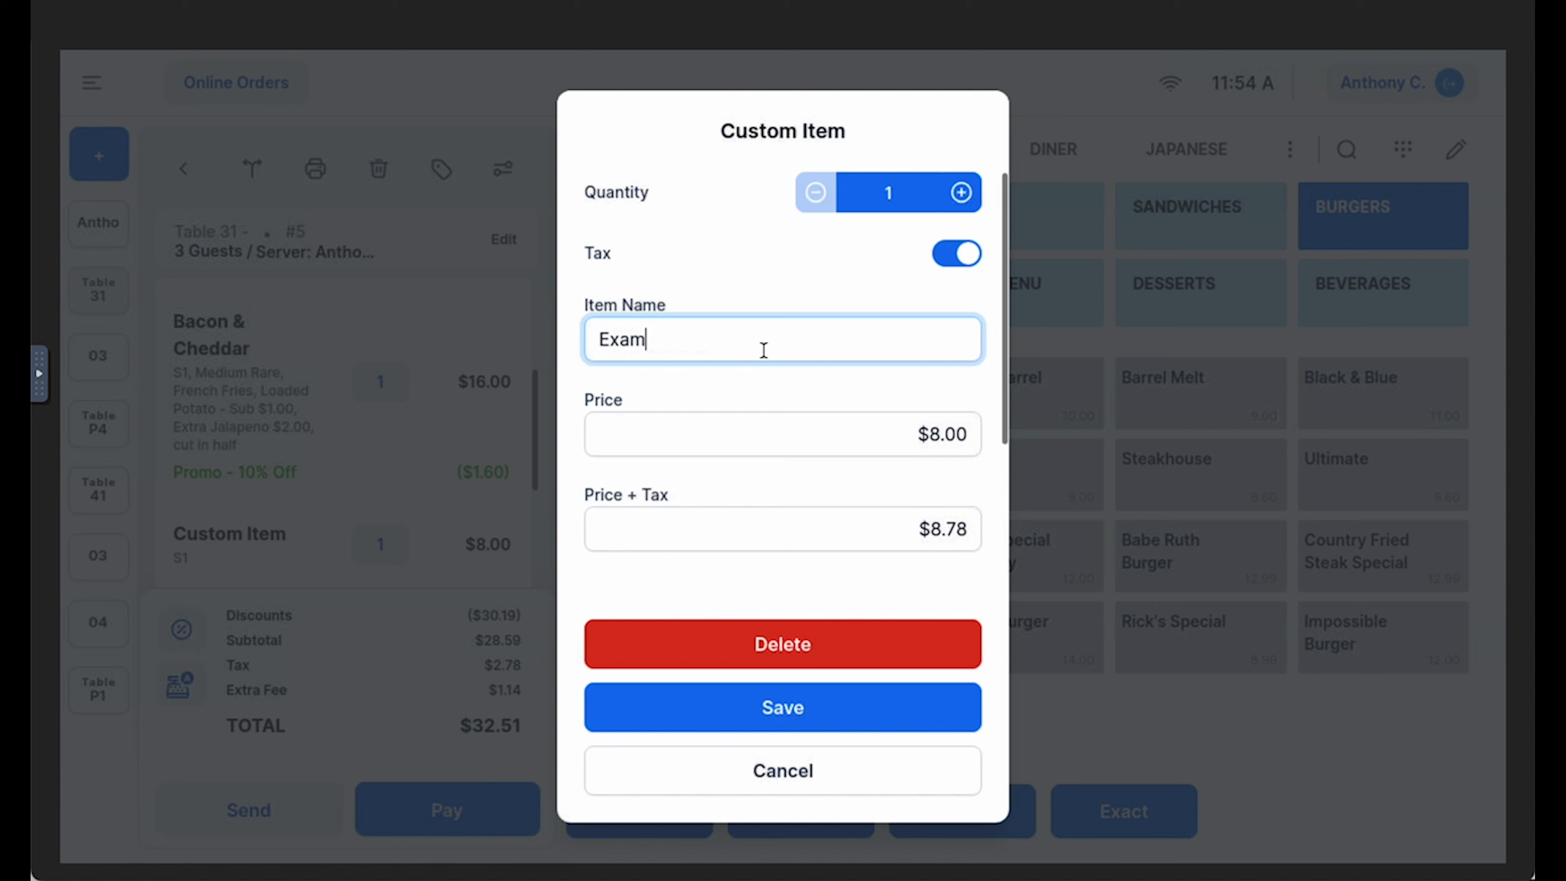
pyautogui.write('ple')
pyautogui.click(800, 710)
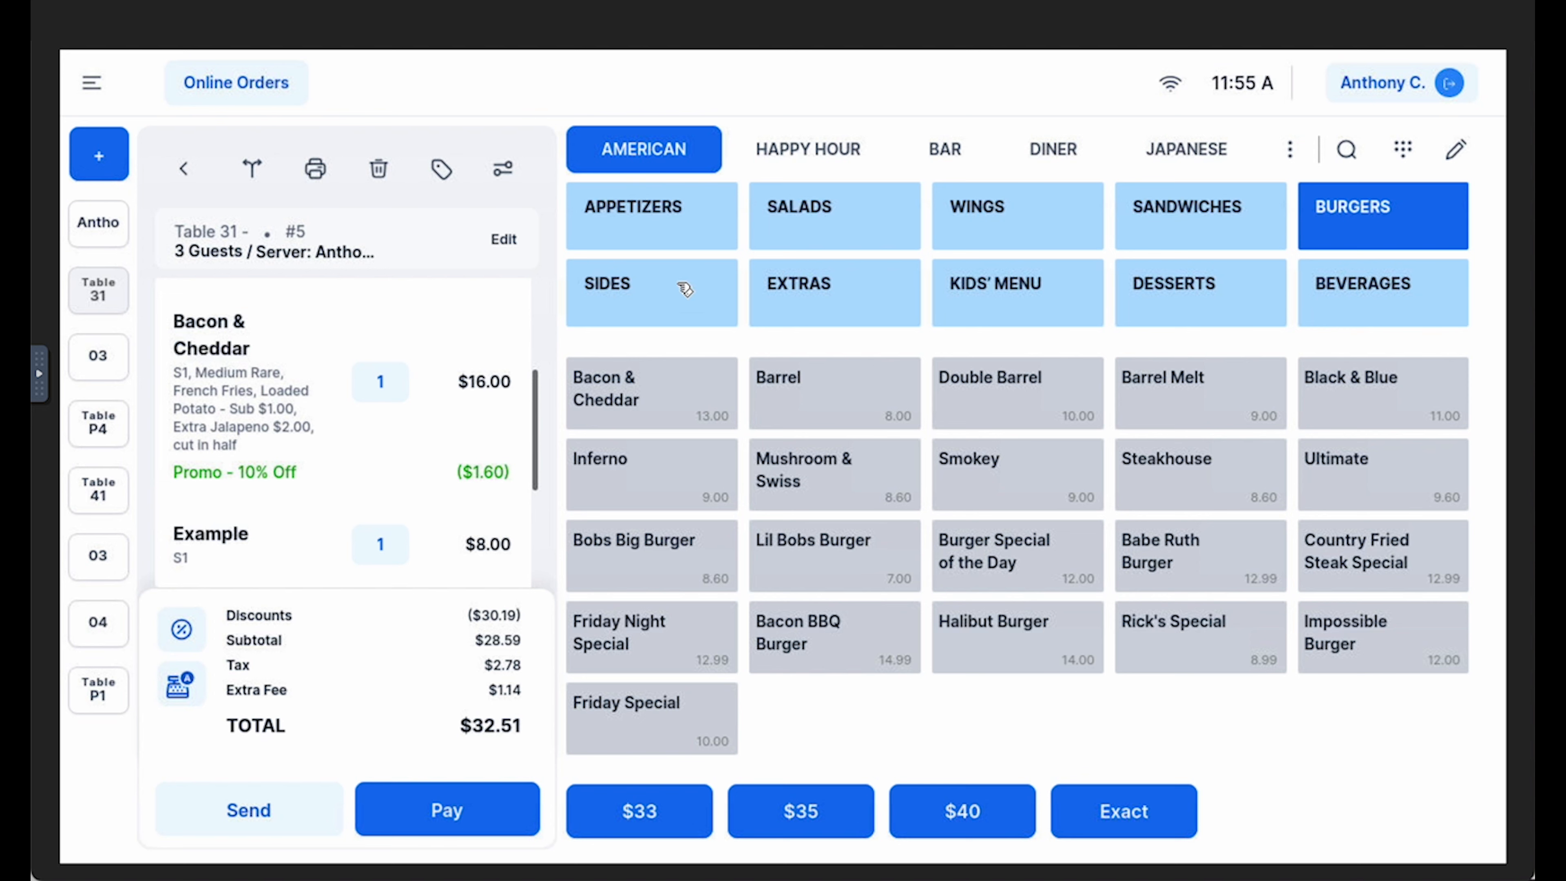
# Show the Appetizers category and switch the menu to editing mode
pyautogui.click(671, 225)
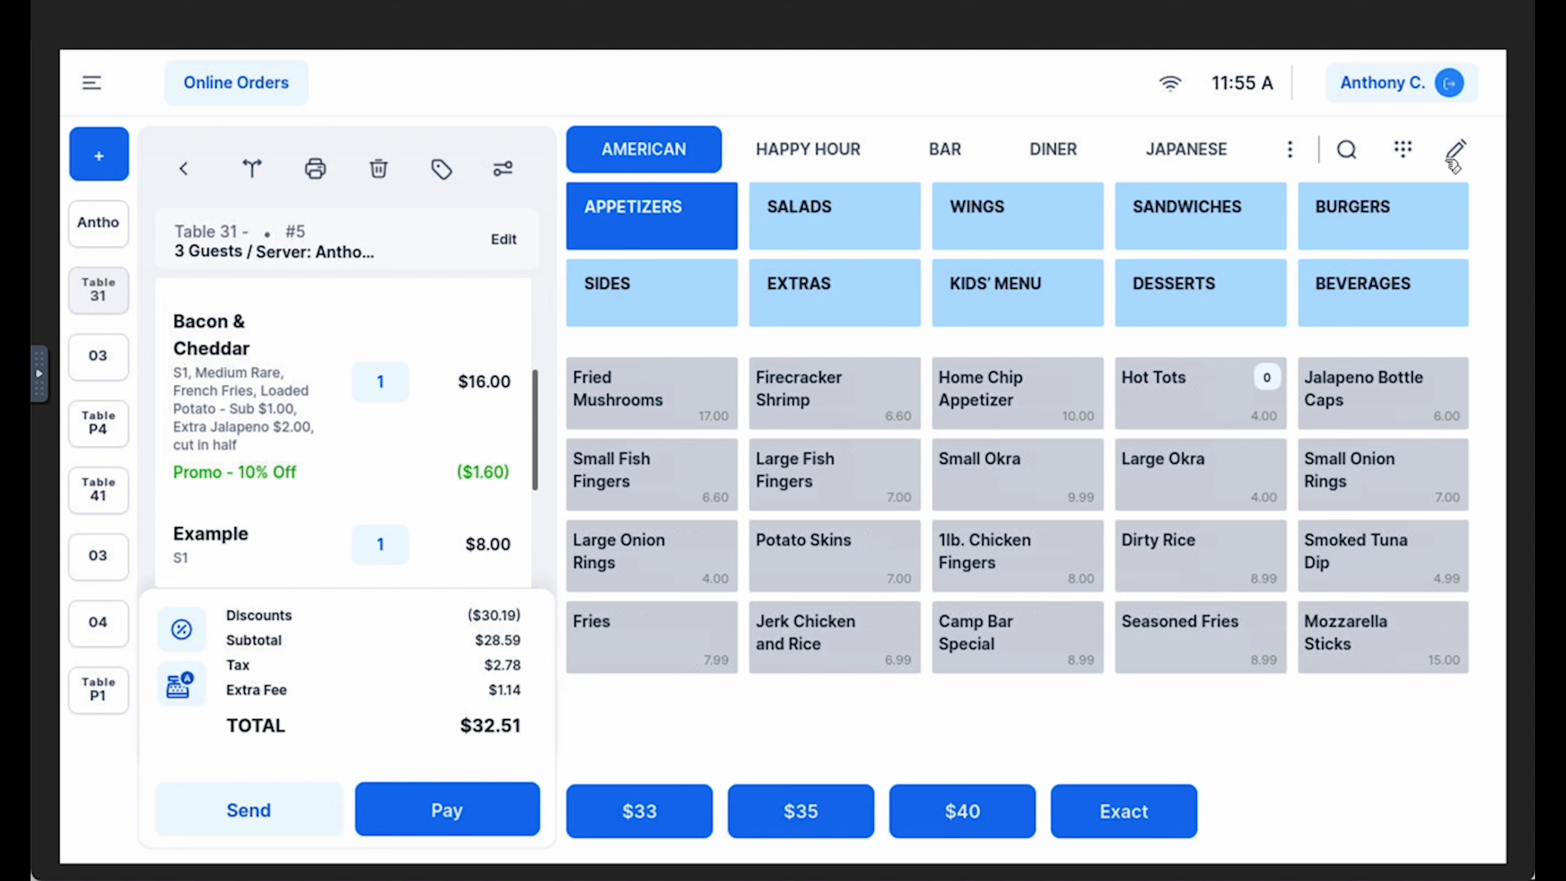
pyautogui.click(1458, 153)
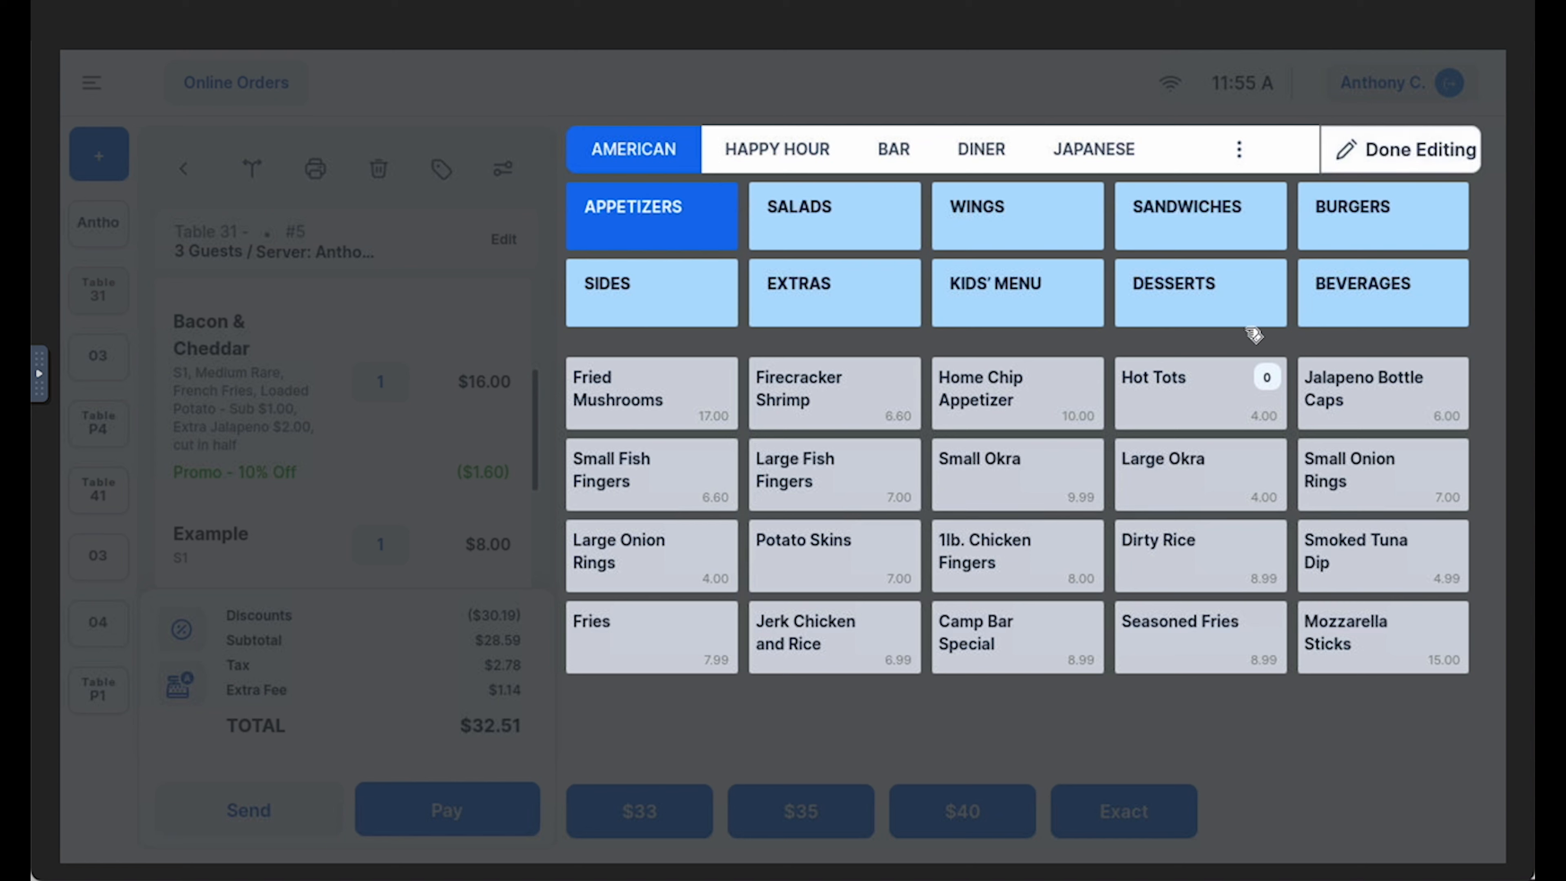
pyautogui.click(1035, 406)
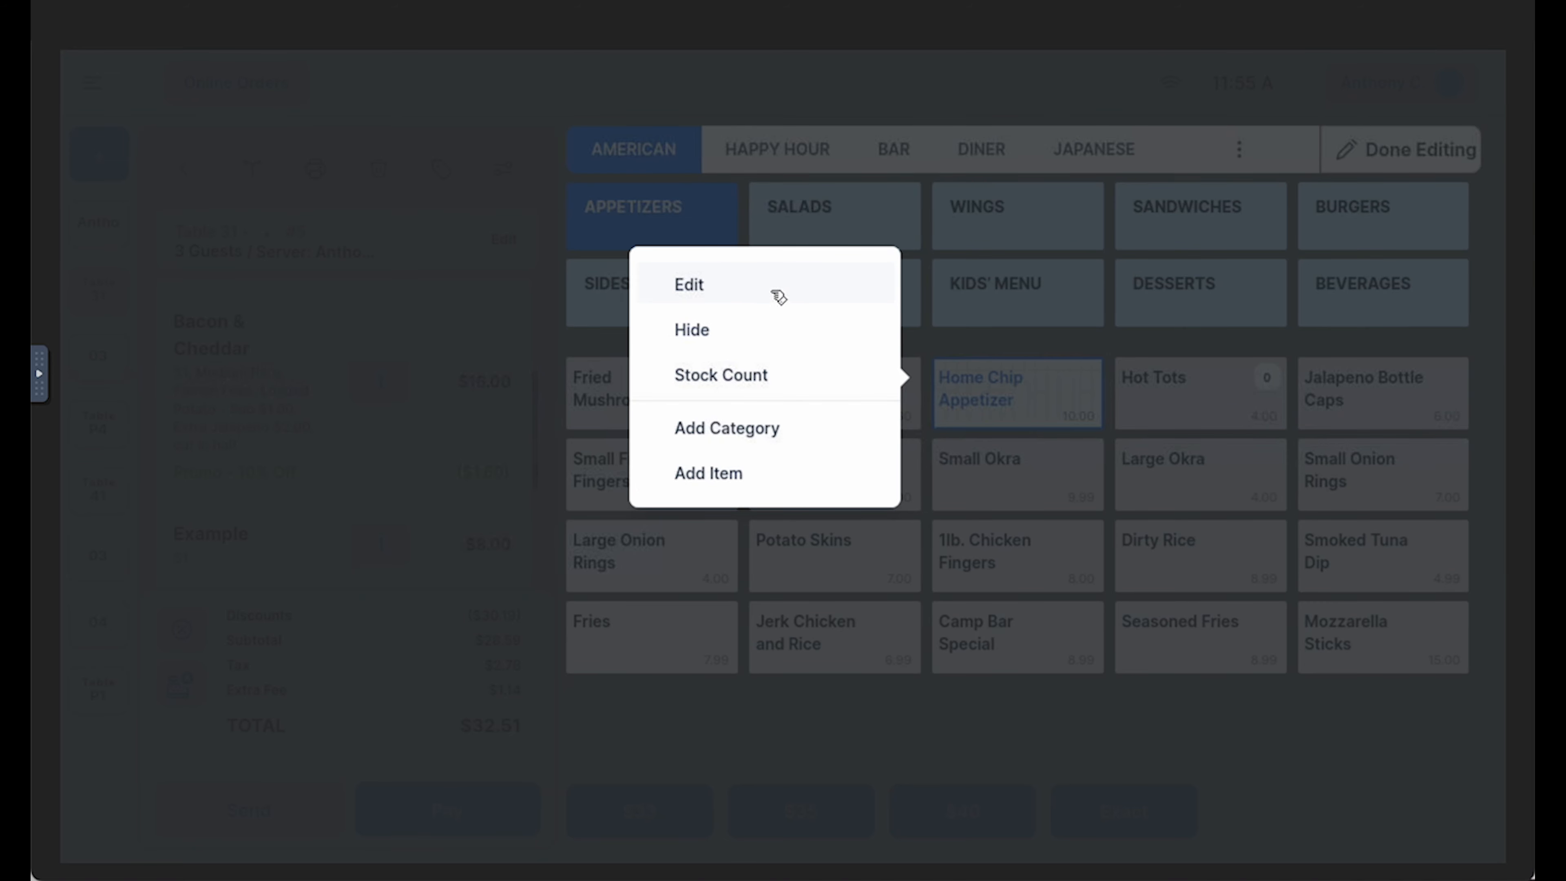
pyautogui.click(1066, 404)
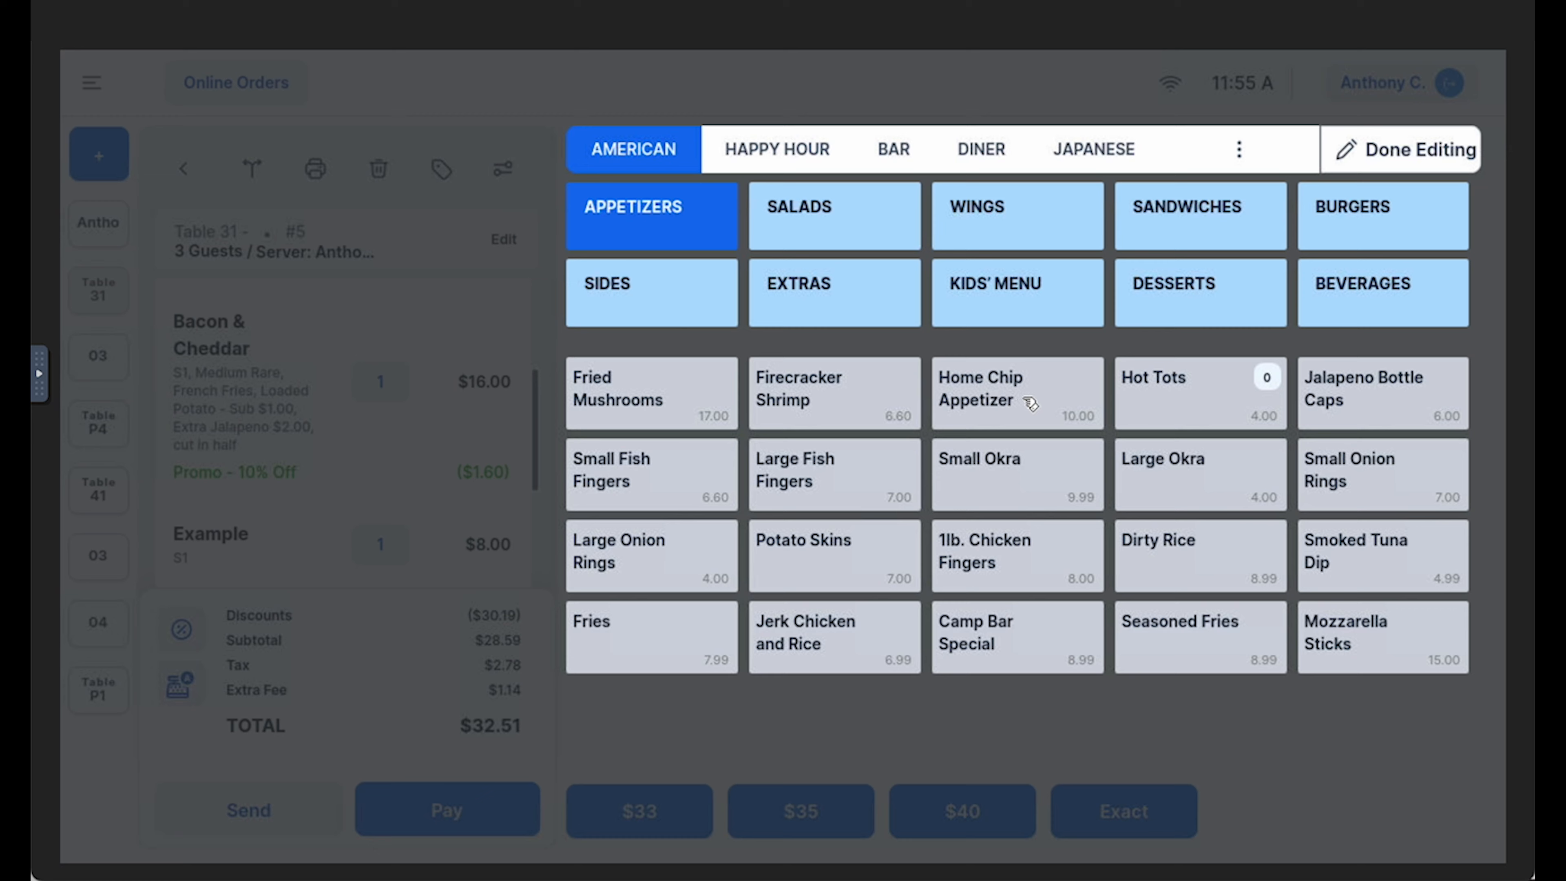
# Try to change the Home Chip Appetizer's printers to Bar and Kitchen, and discard the item edits
pyautogui.click(1042, 395)
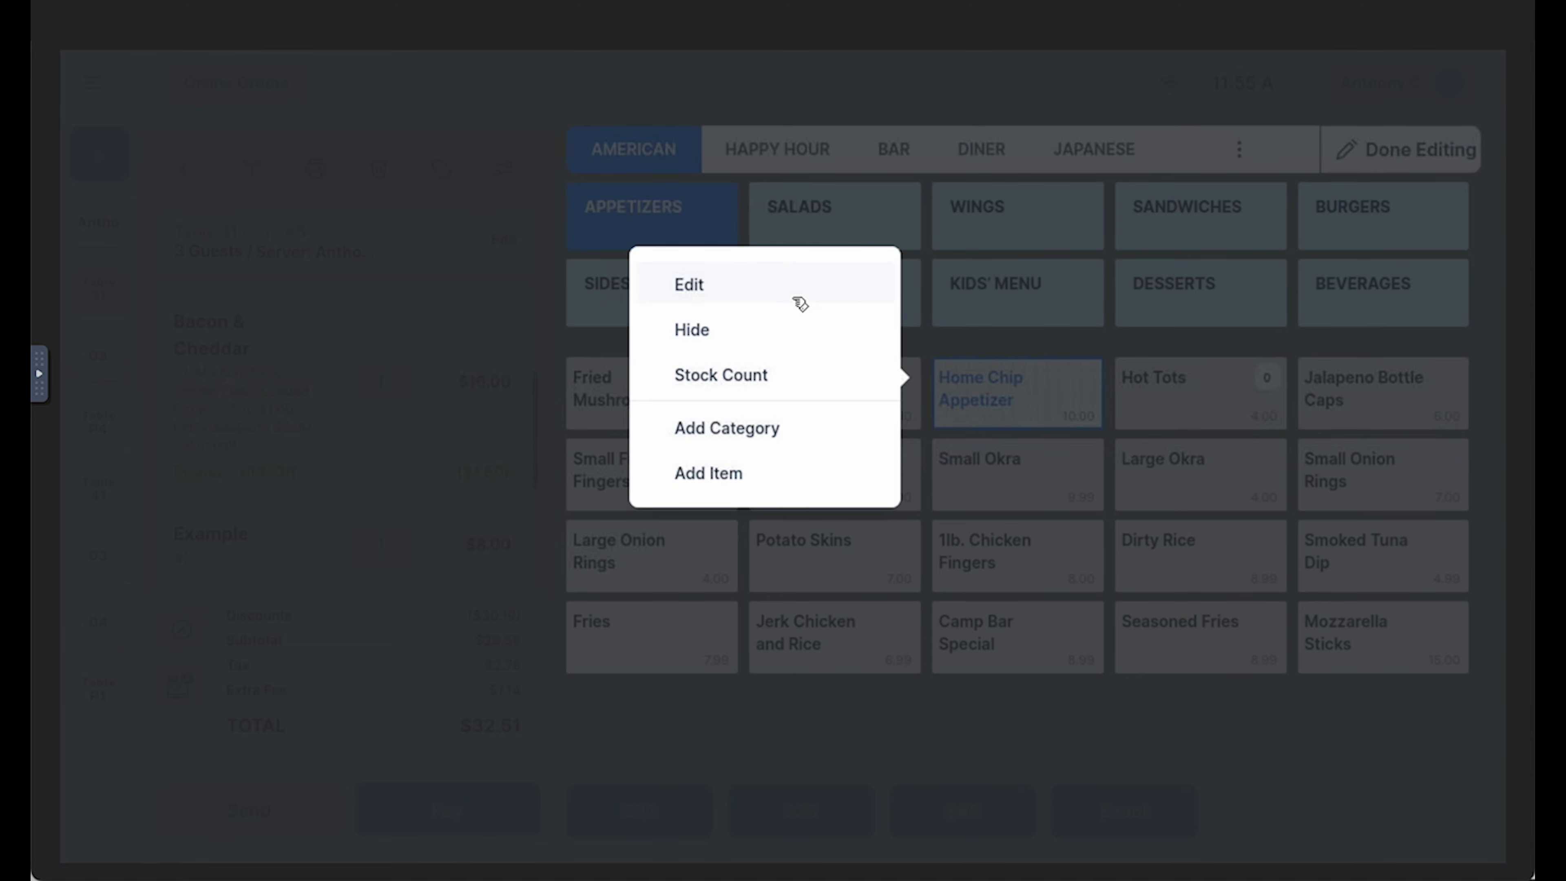
pyautogui.click(805, 296)
pyautogui.doubleClick(832, 232)
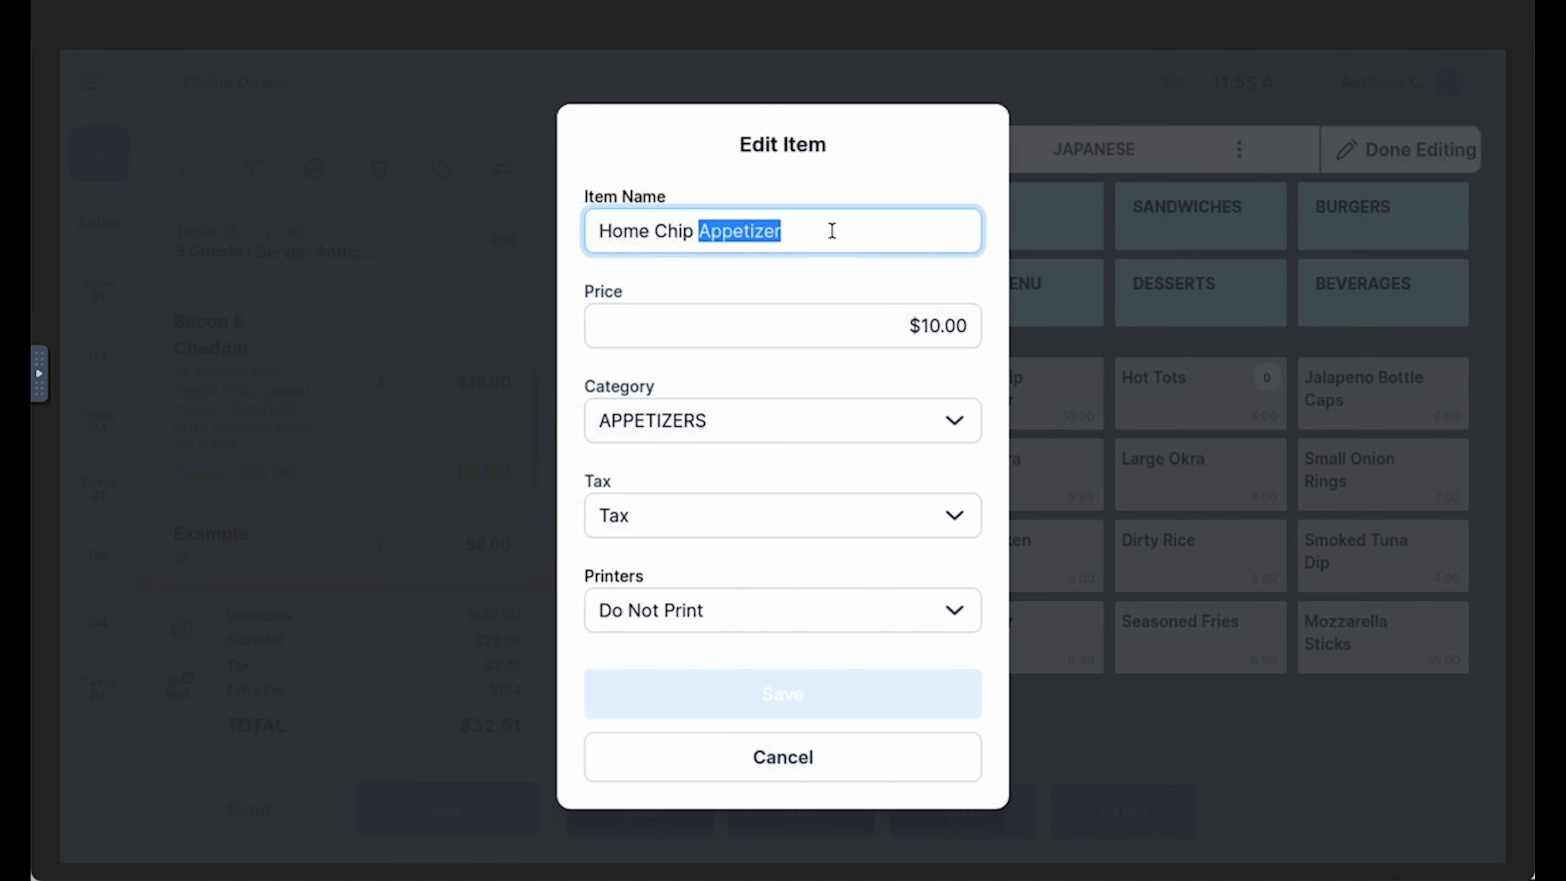
pyautogui.click(951, 325)
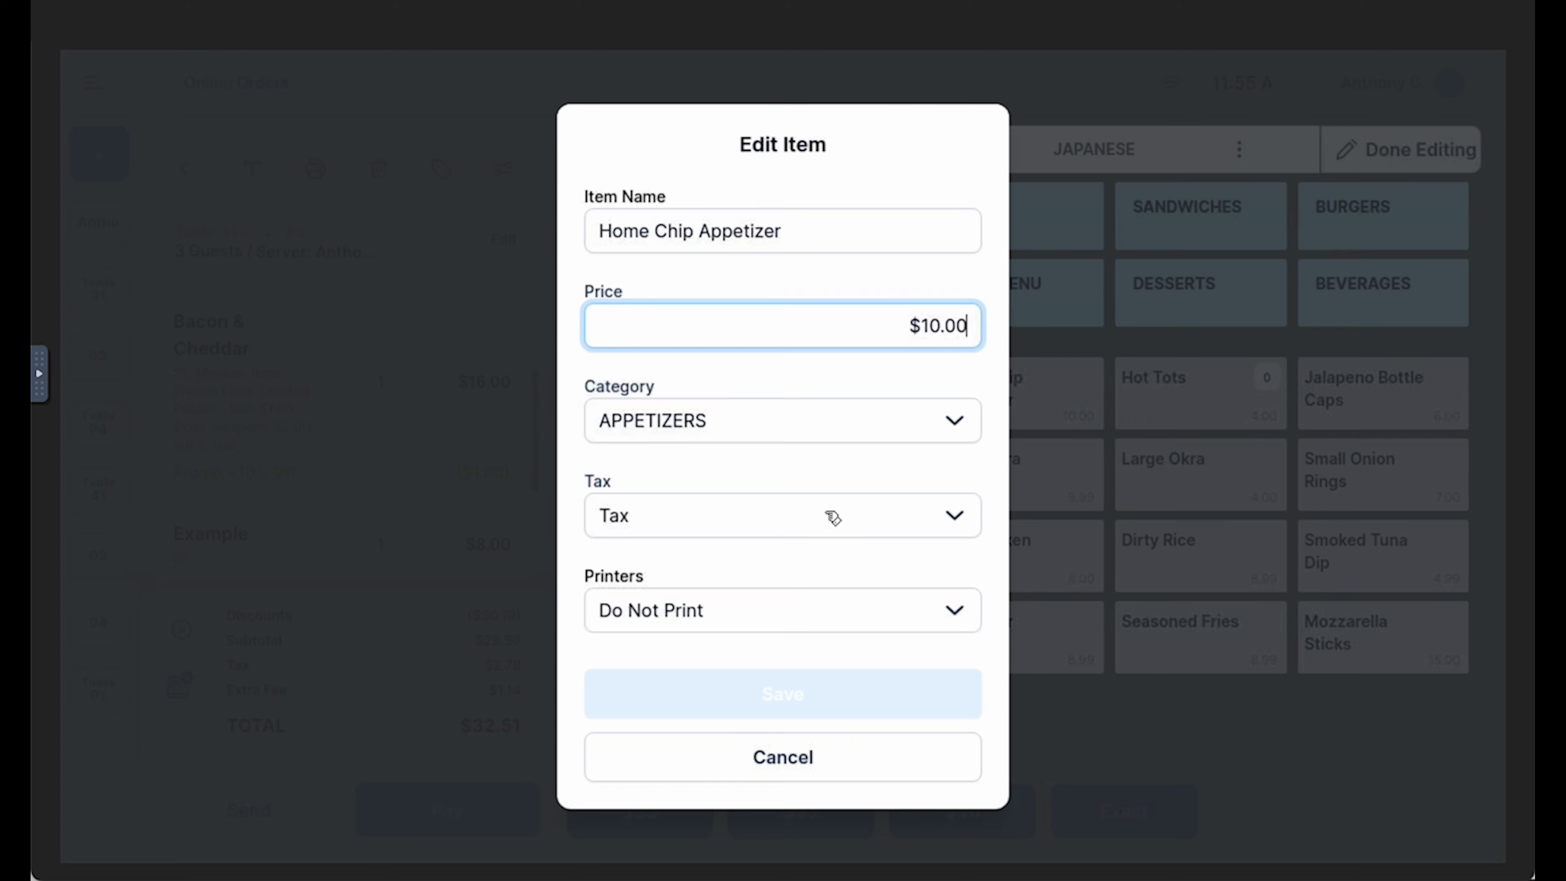
pyautogui.click(839, 610)
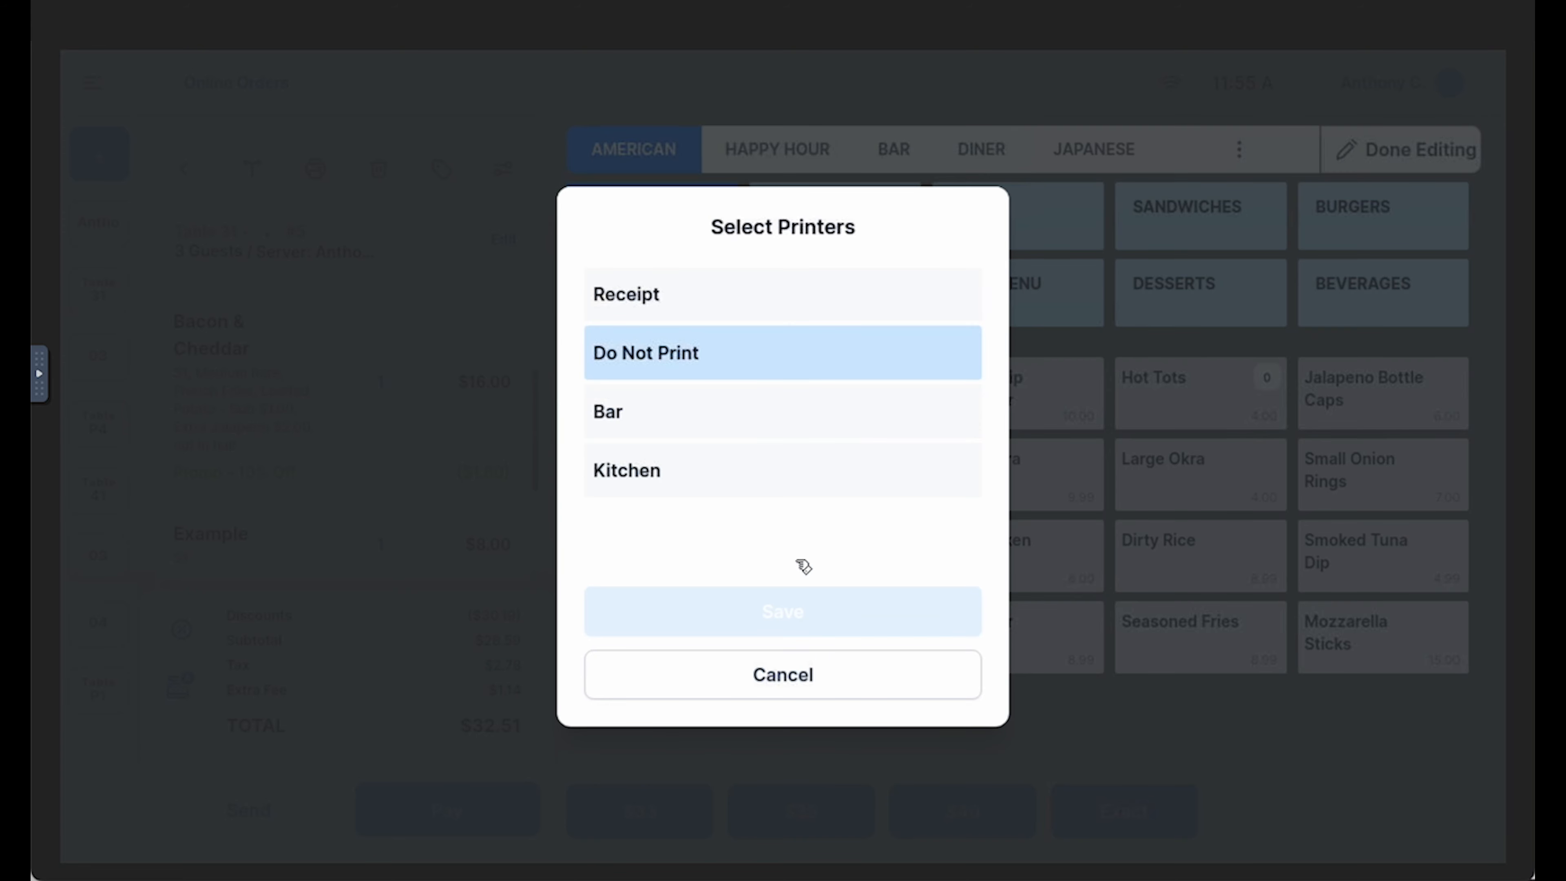
pyautogui.click(765, 423)
pyautogui.click(758, 472)
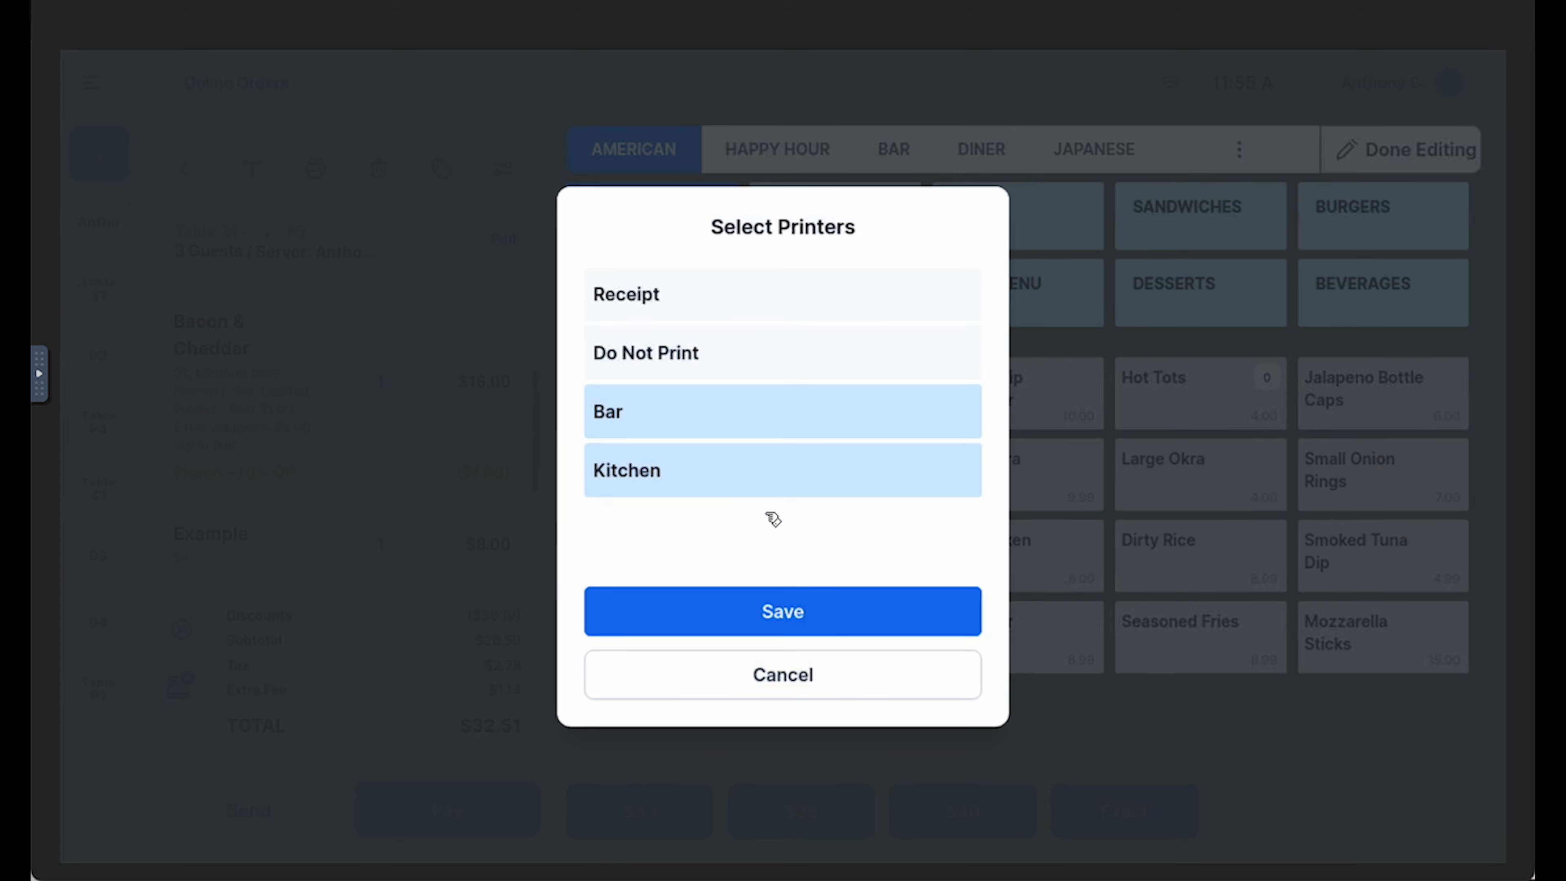
pyautogui.click(789, 674)
pyautogui.click(794, 771)
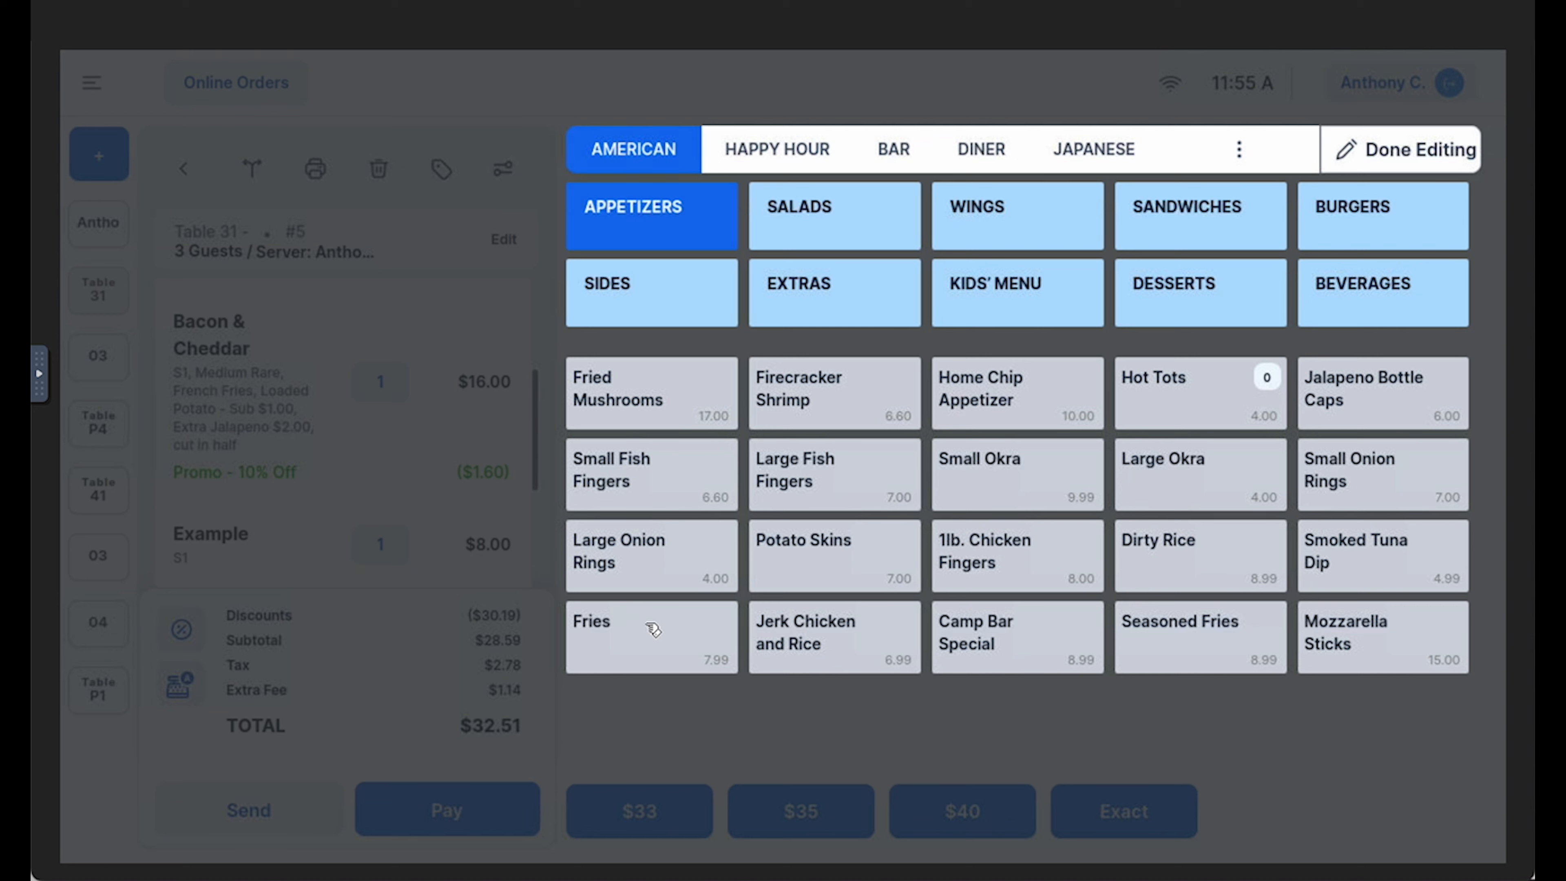
# Set the stock count of Fries to 2 and add two Fries to the table 31 order
pyautogui.click(662, 638)
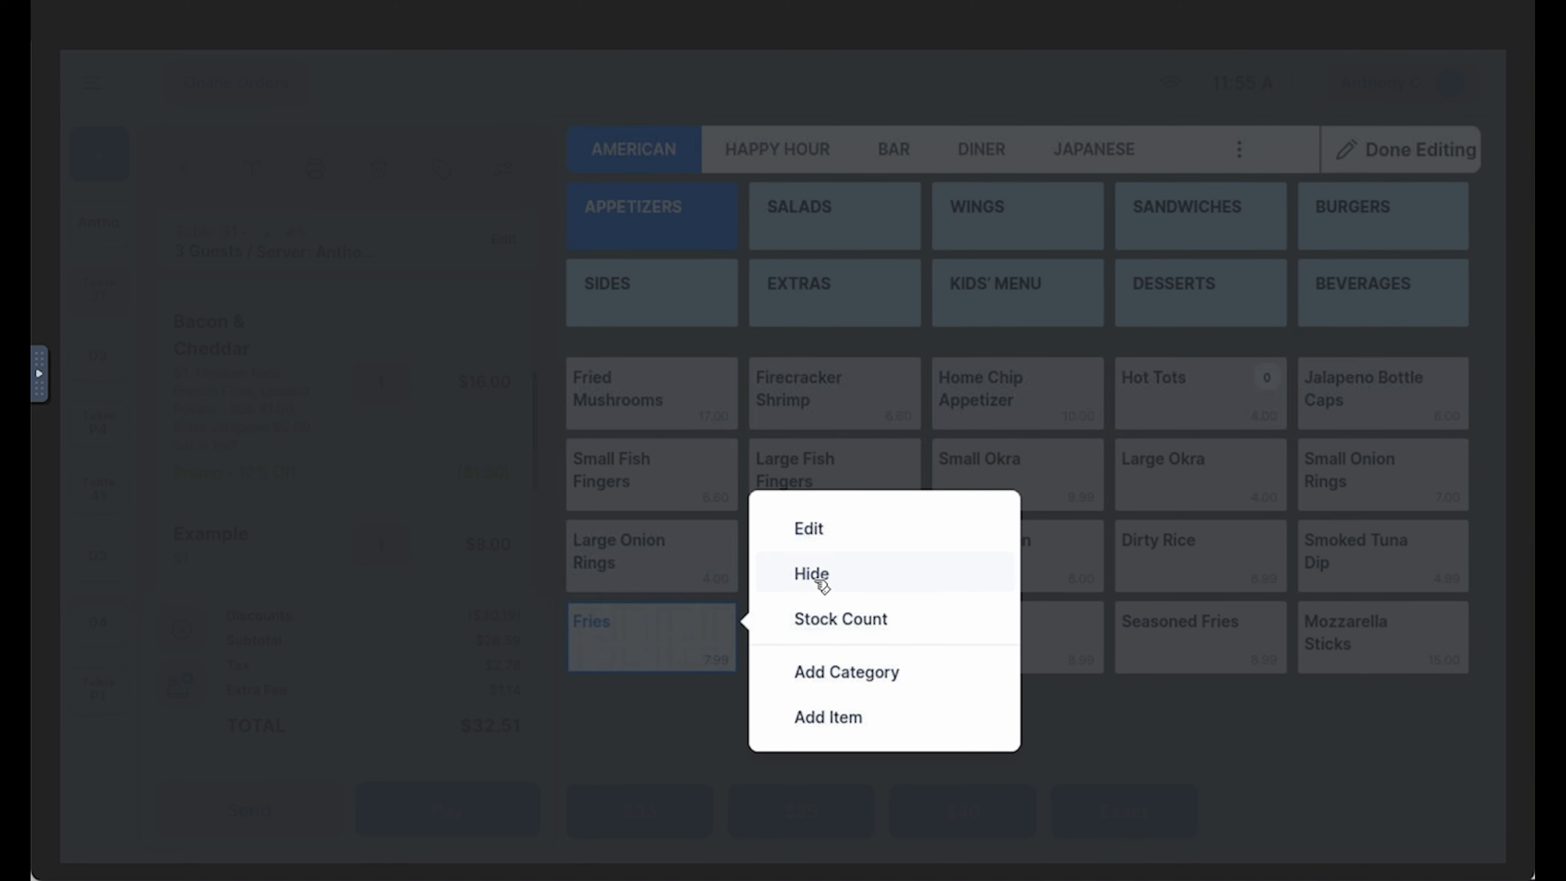
pyautogui.click(703, 643)
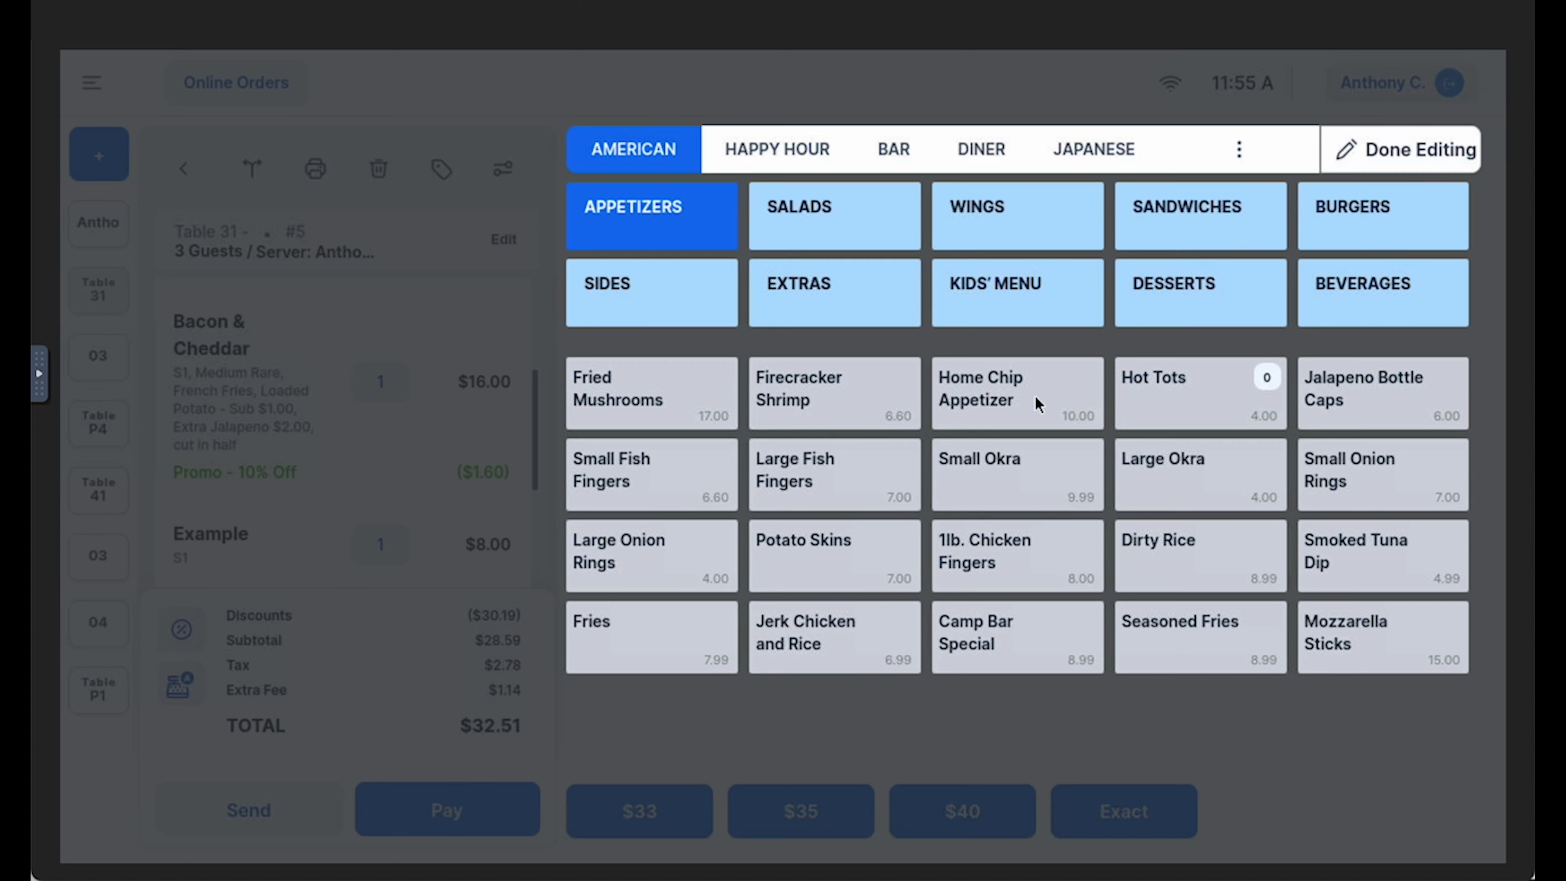
pyautogui.rightClick(675, 643)
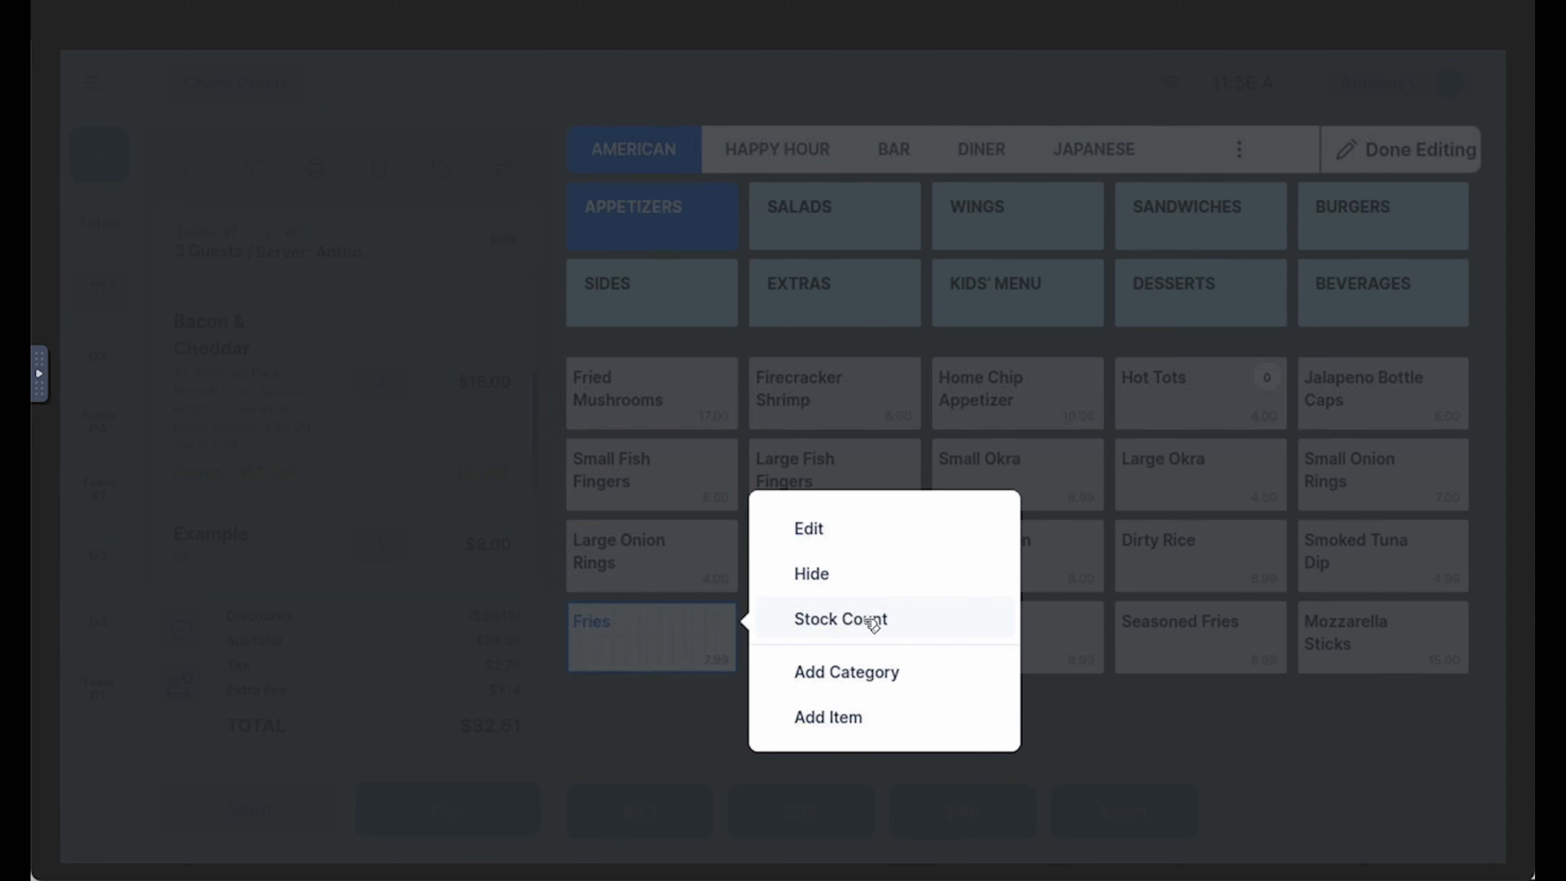
pyautogui.click(867, 621)
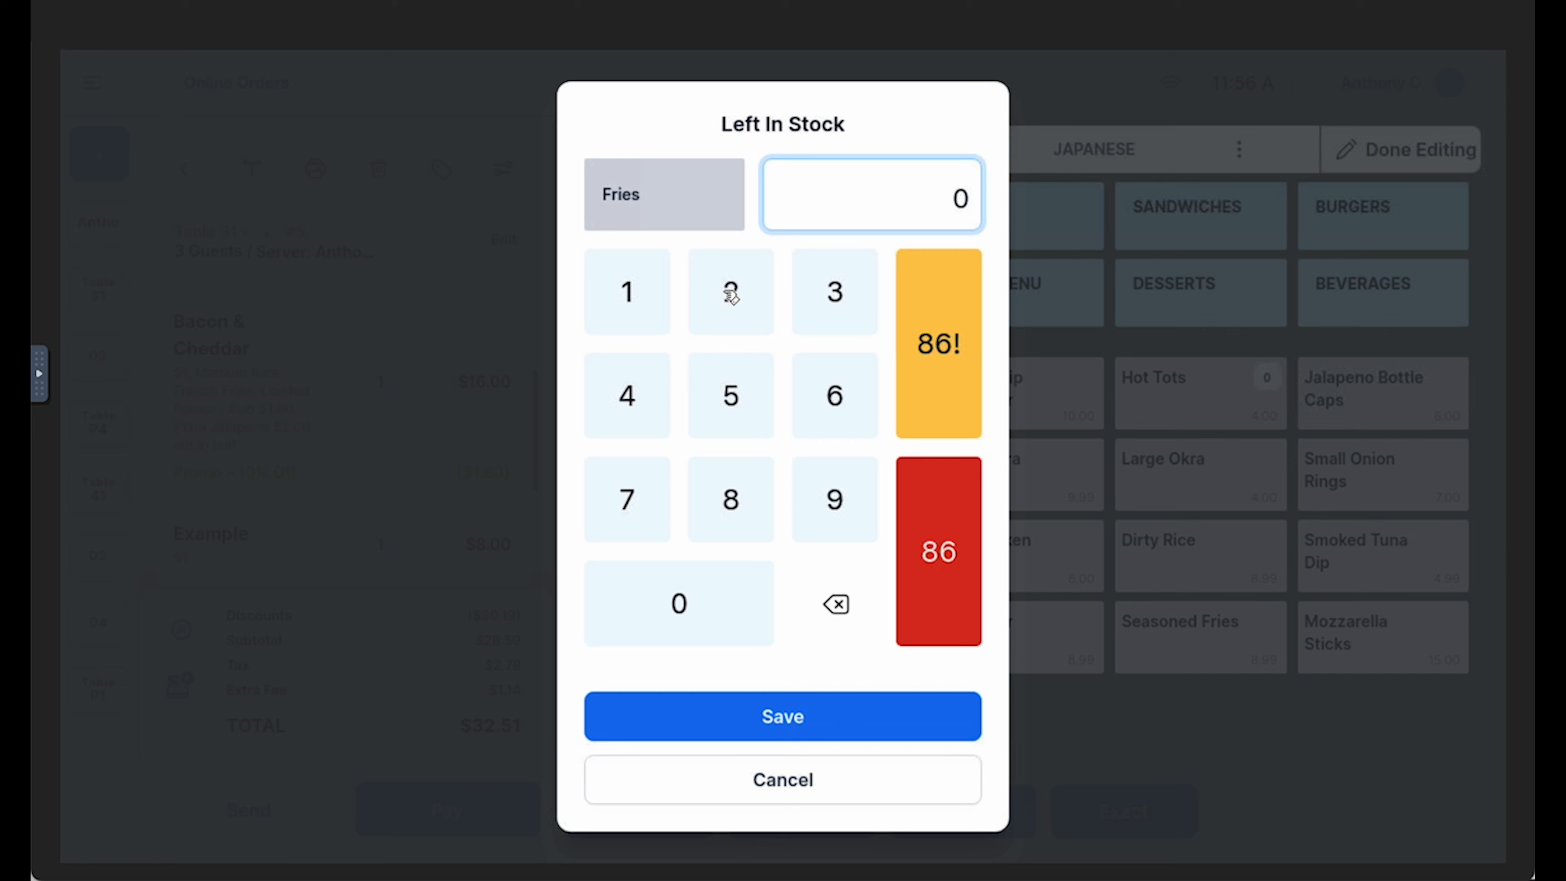
pyautogui.click(730, 296)
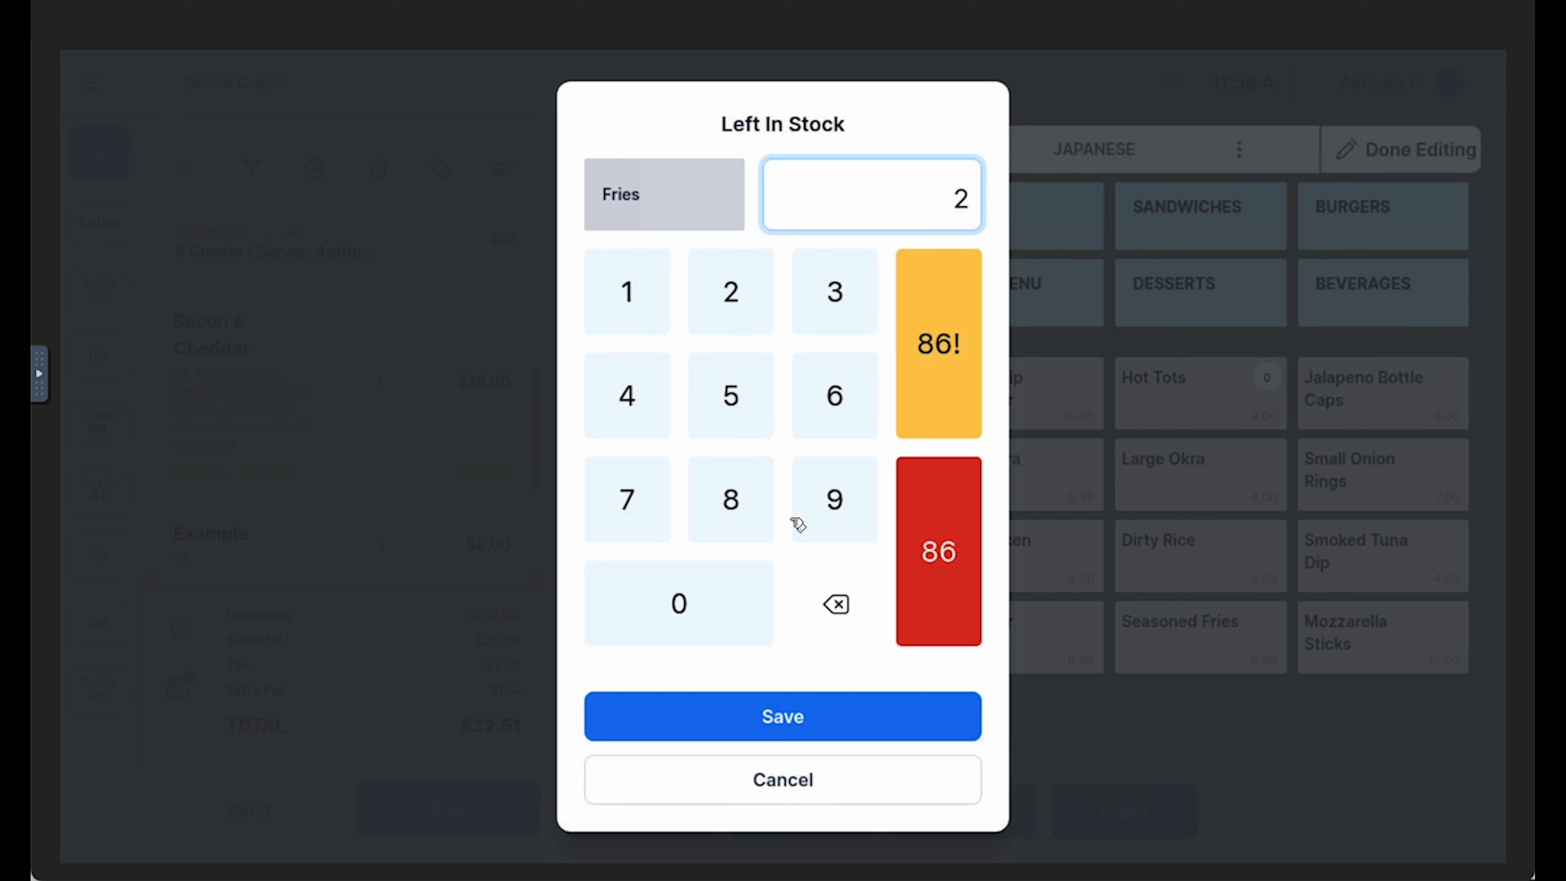
pyautogui.click(807, 731)
pyautogui.click(1406, 161)
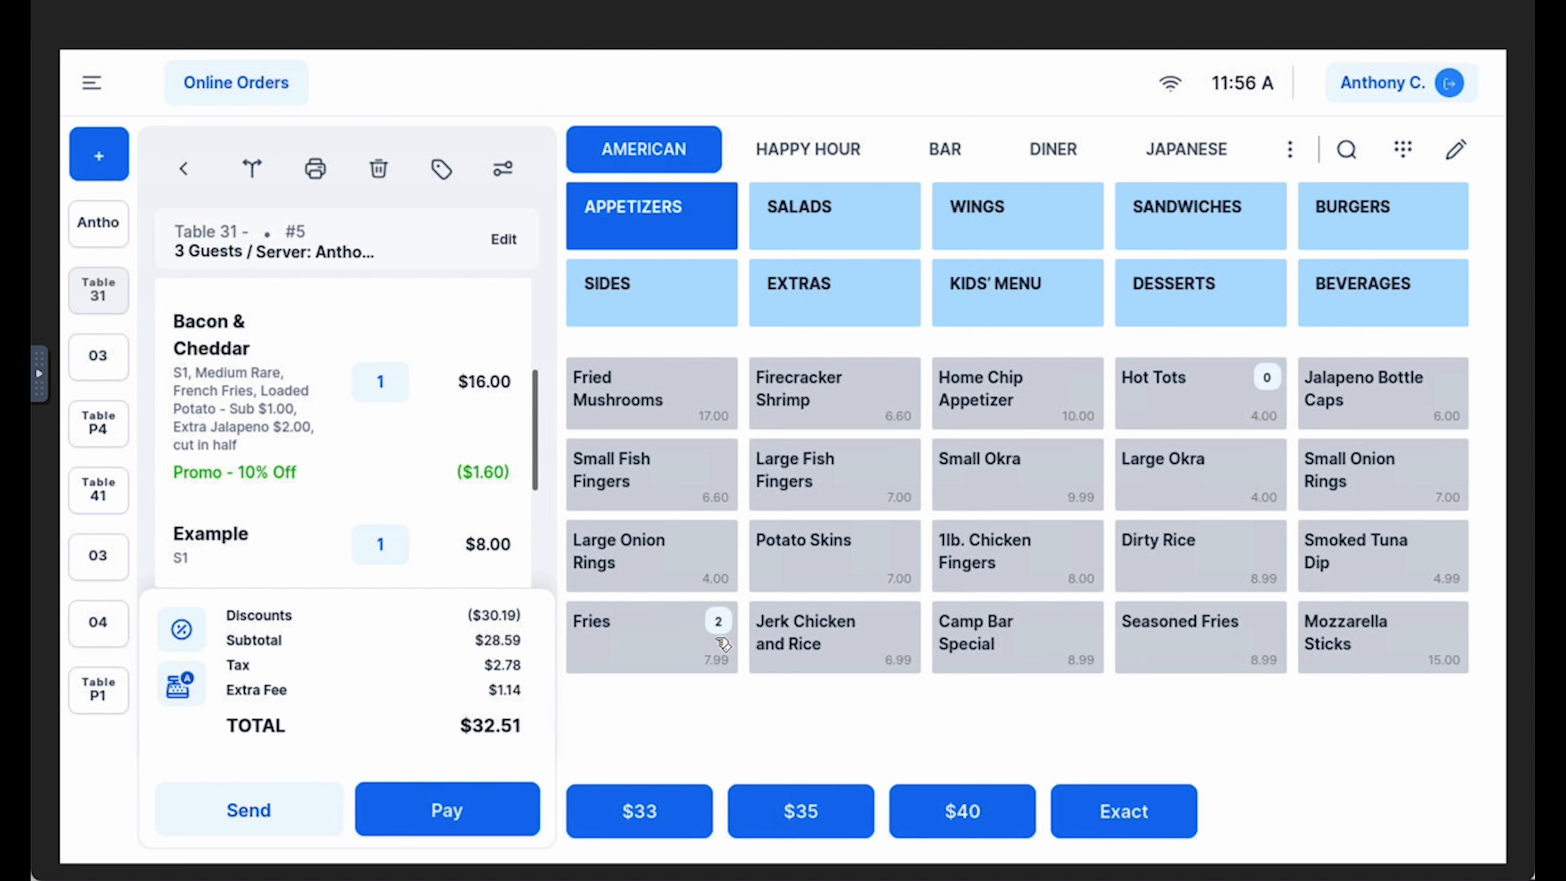
pyautogui.click(632, 645)
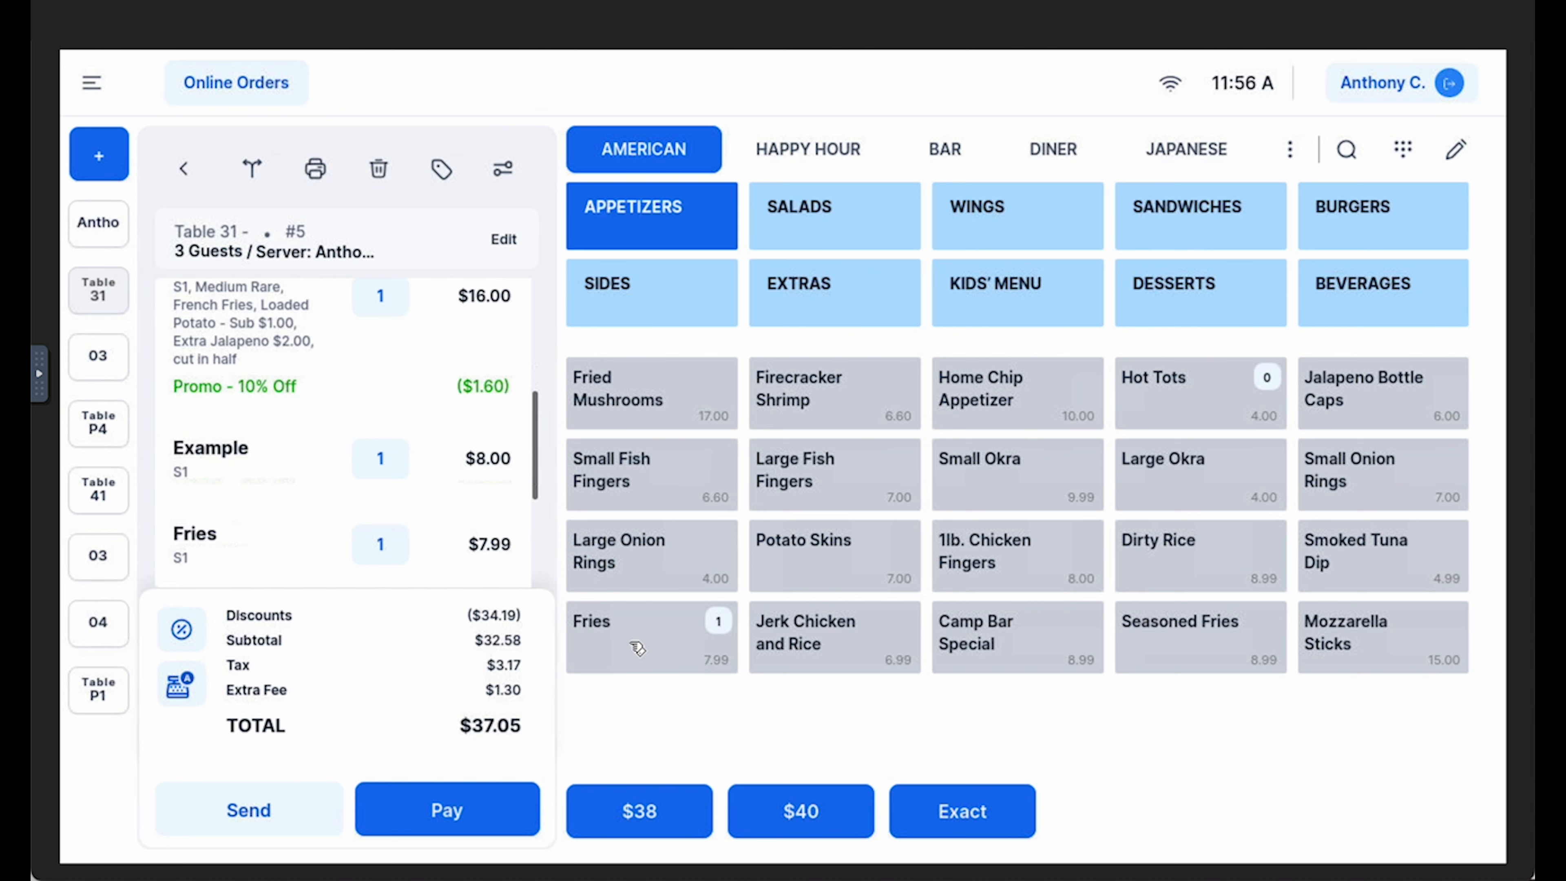
pyautogui.click(642, 648)
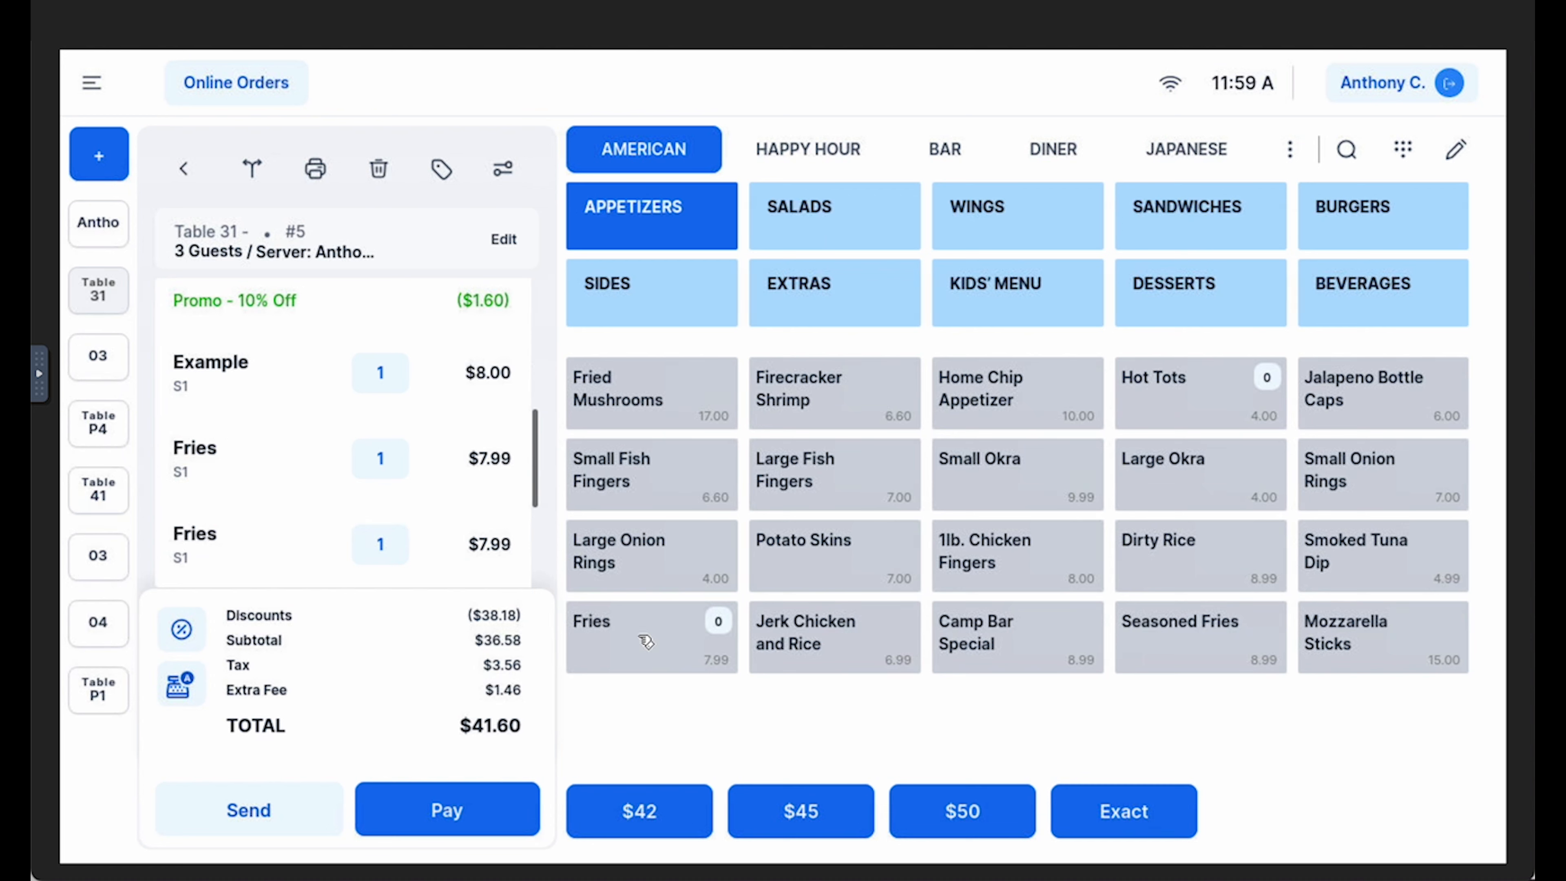
# Open the Close Cash page for the current sequence
pyautogui.click(92, 93)
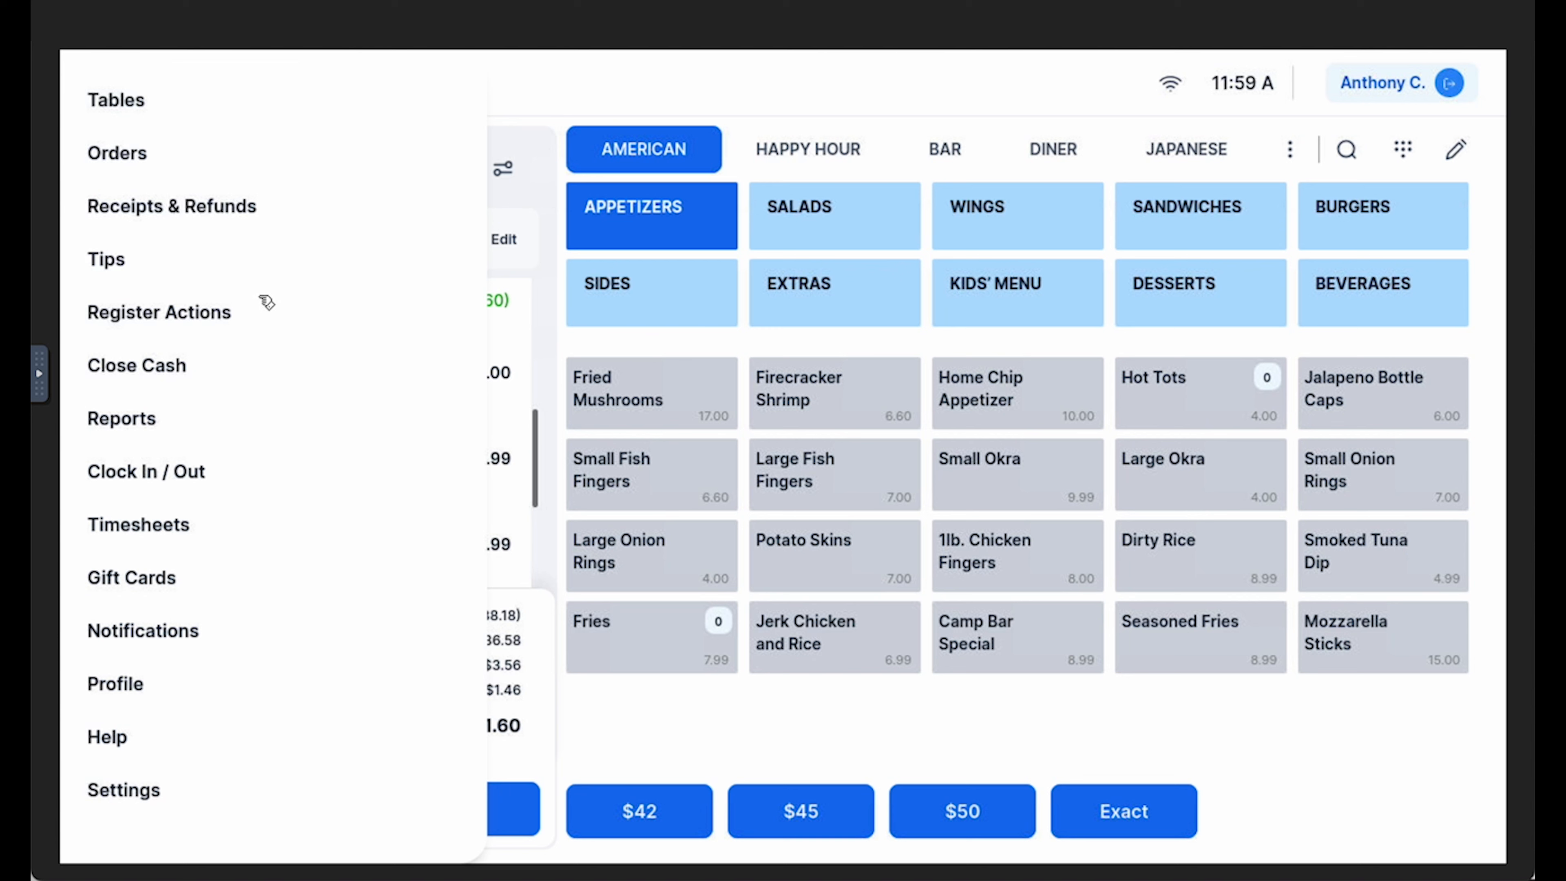
pyautogui.click(223, 375)
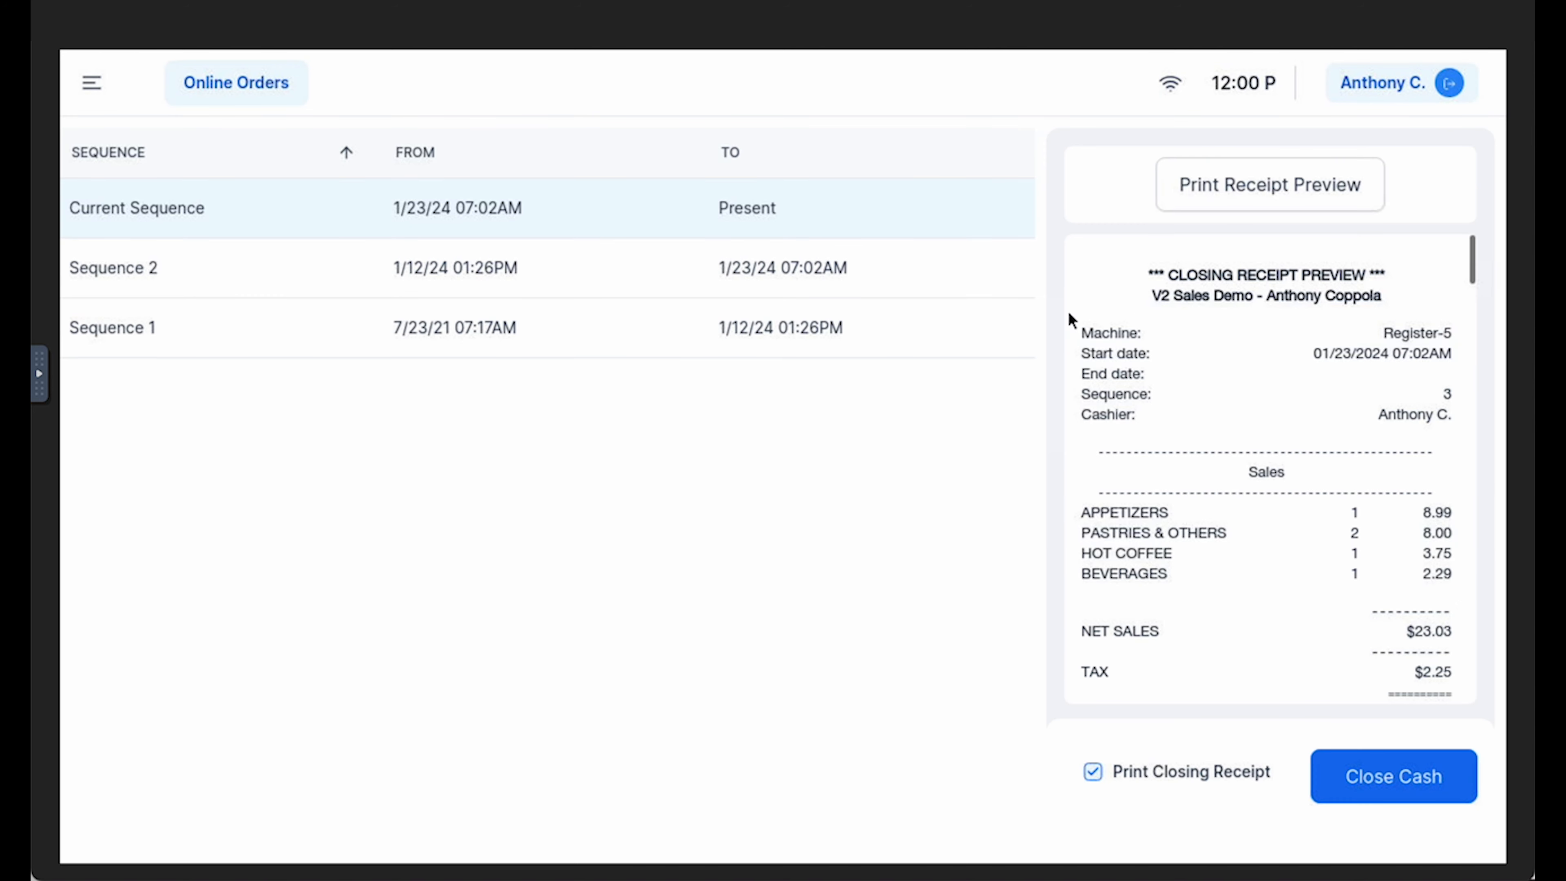